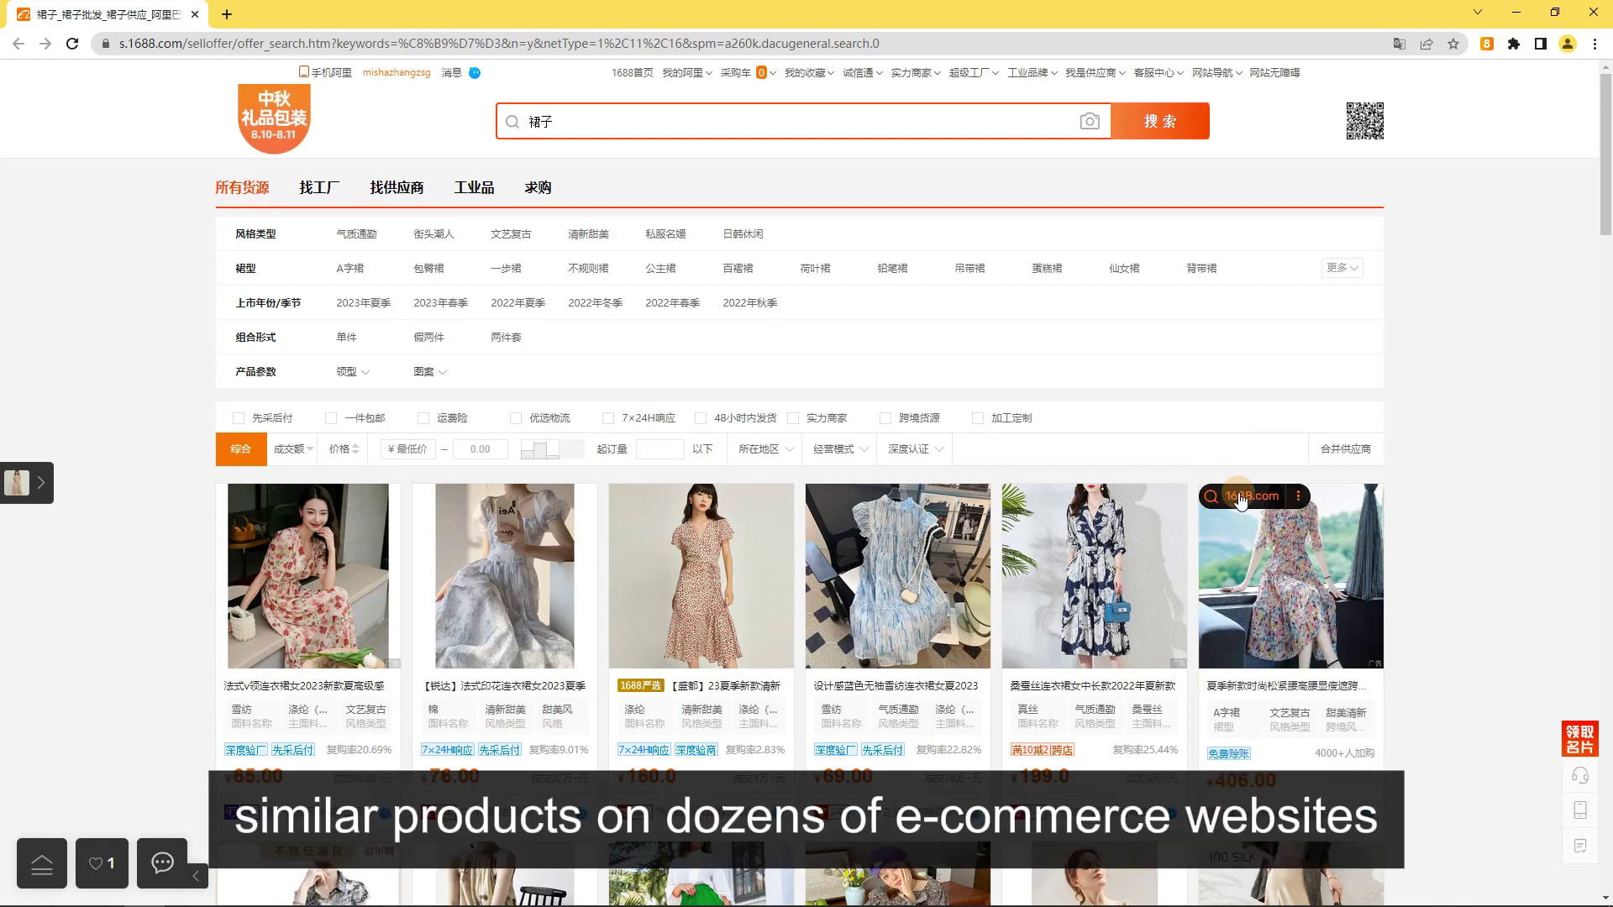
- Search by image for products similar to the floral dress in the 1688 dress results
{"action": "left_click", "coordinate": [1218, 499]}
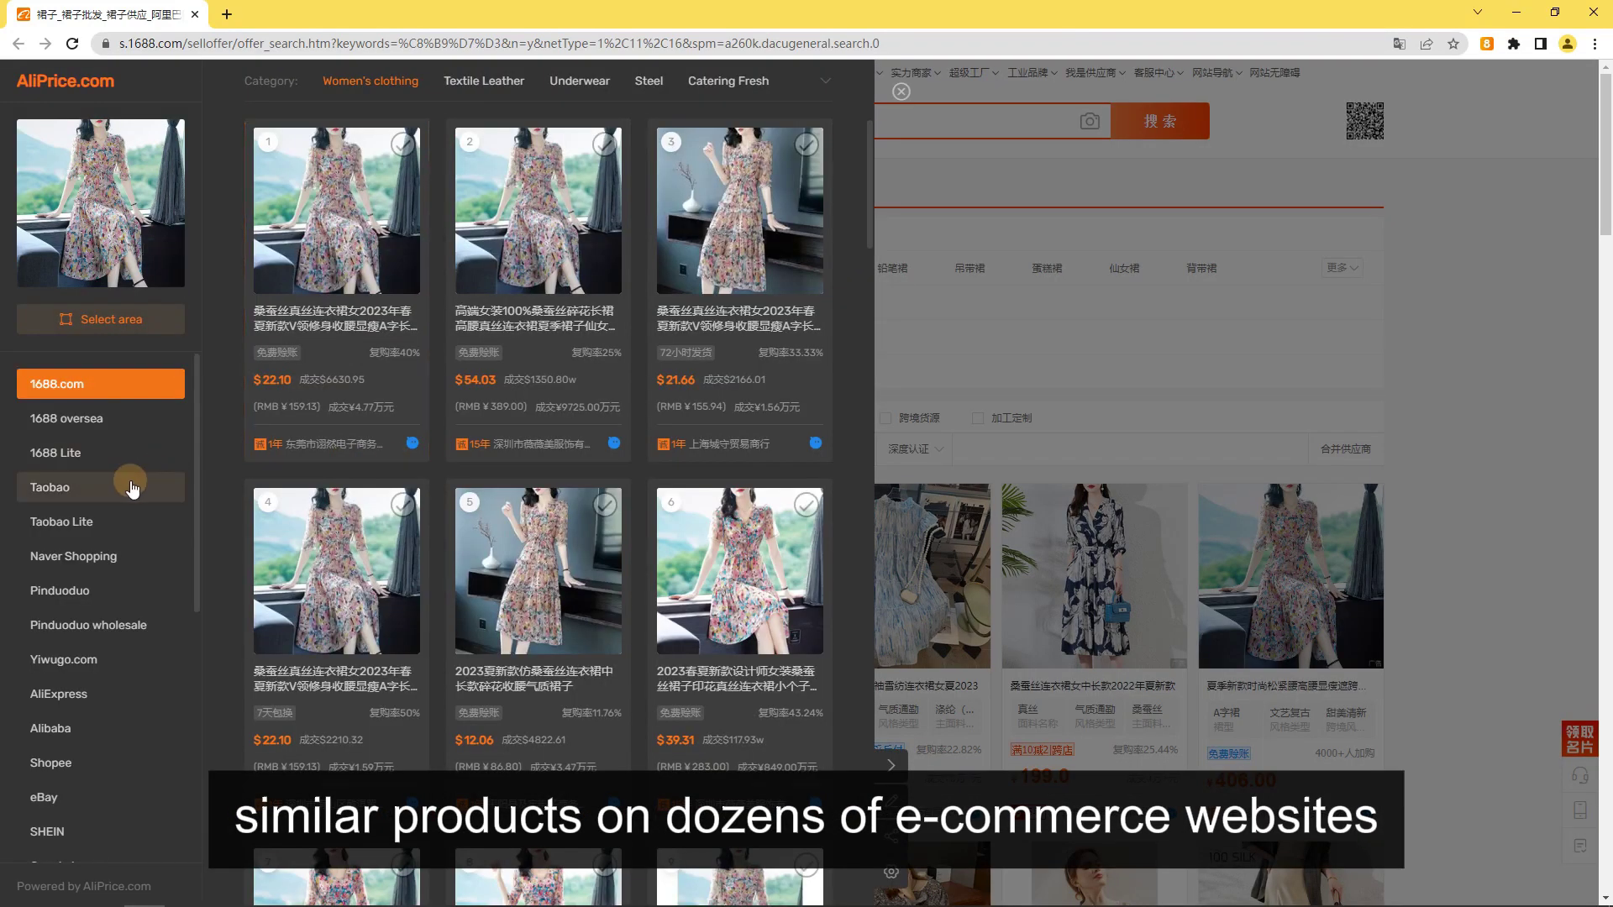
- Switch the similar-dress results to Taobao, then AliExpress, then Alibaba
{"action": "left_click", "coordinate": [131, 487]}
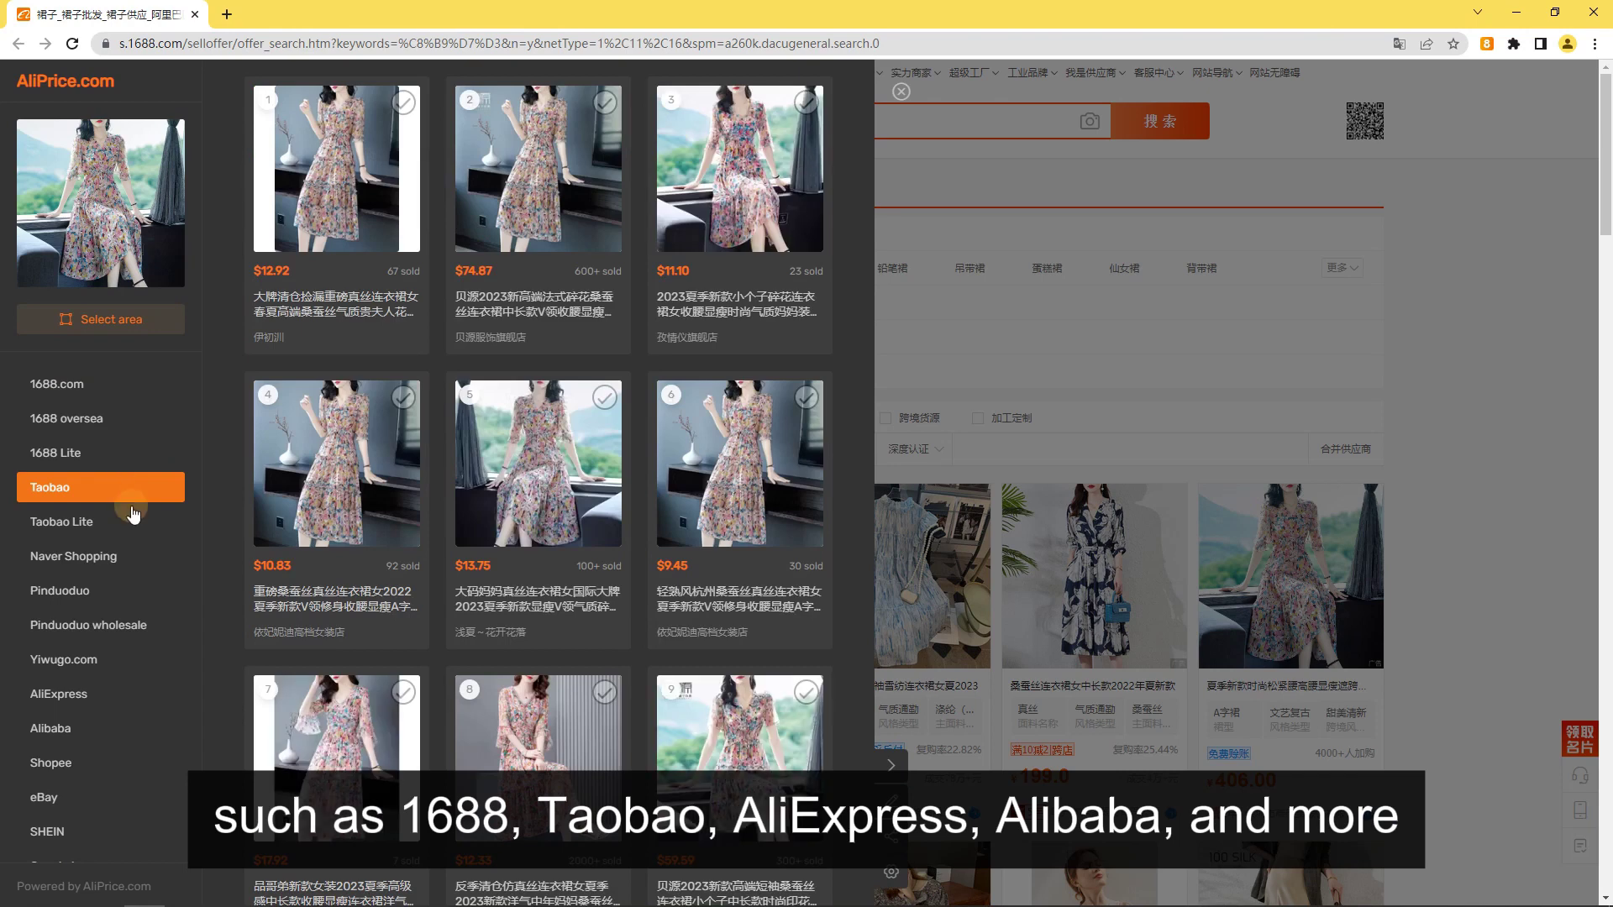
{"action": "left_click", "coordinate": [96, 695]}
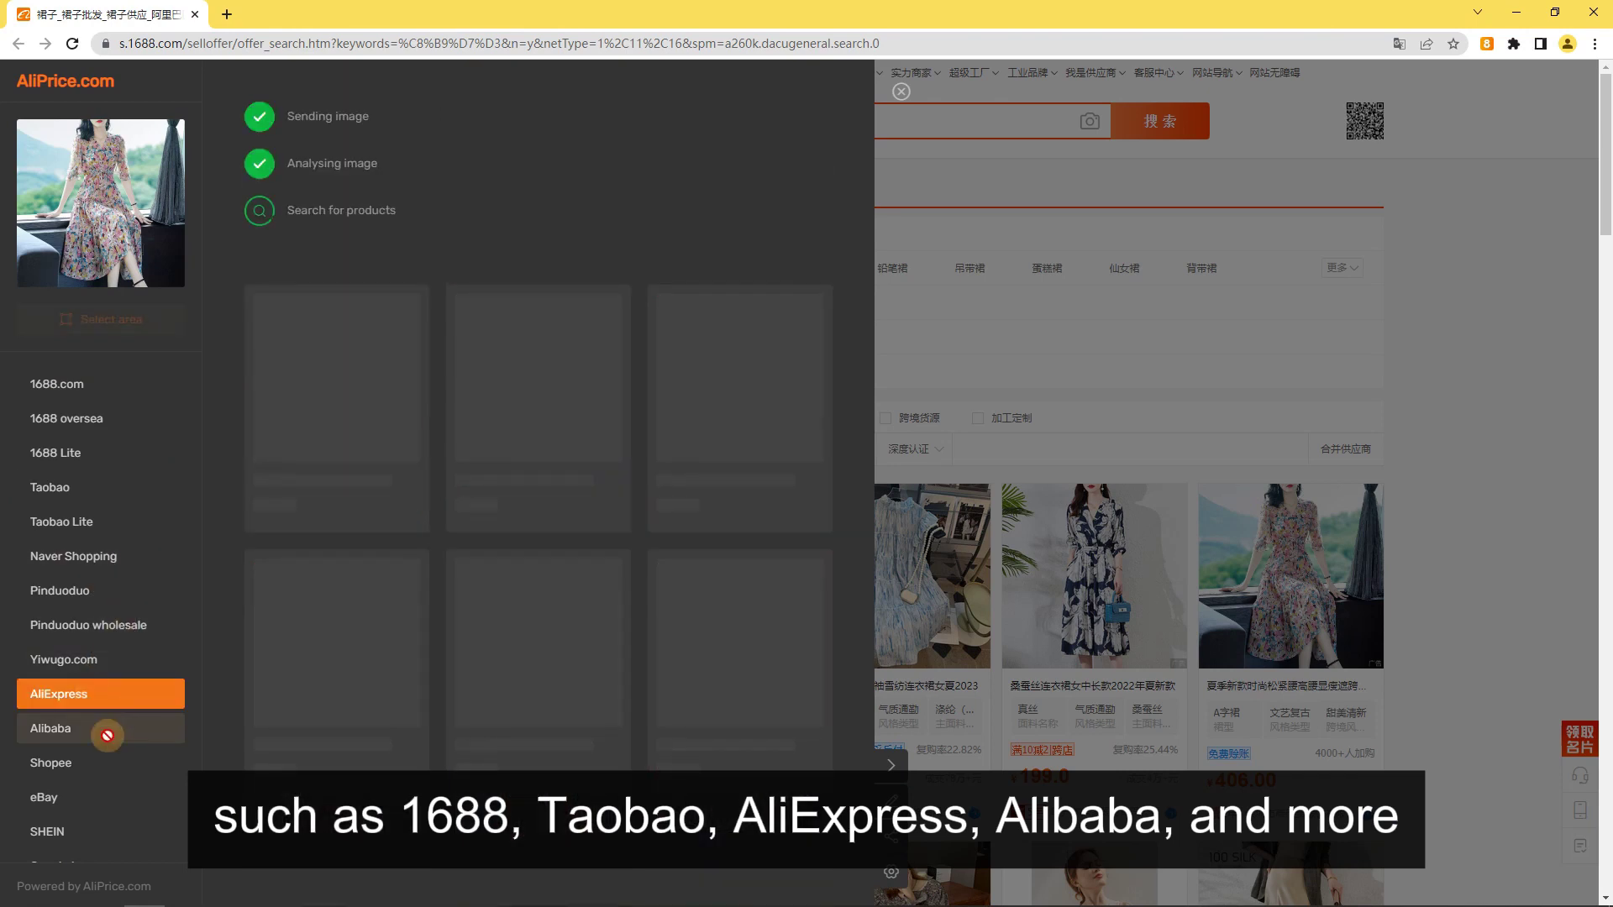
{"action": "left_click", "coordinate": [108, 740]}
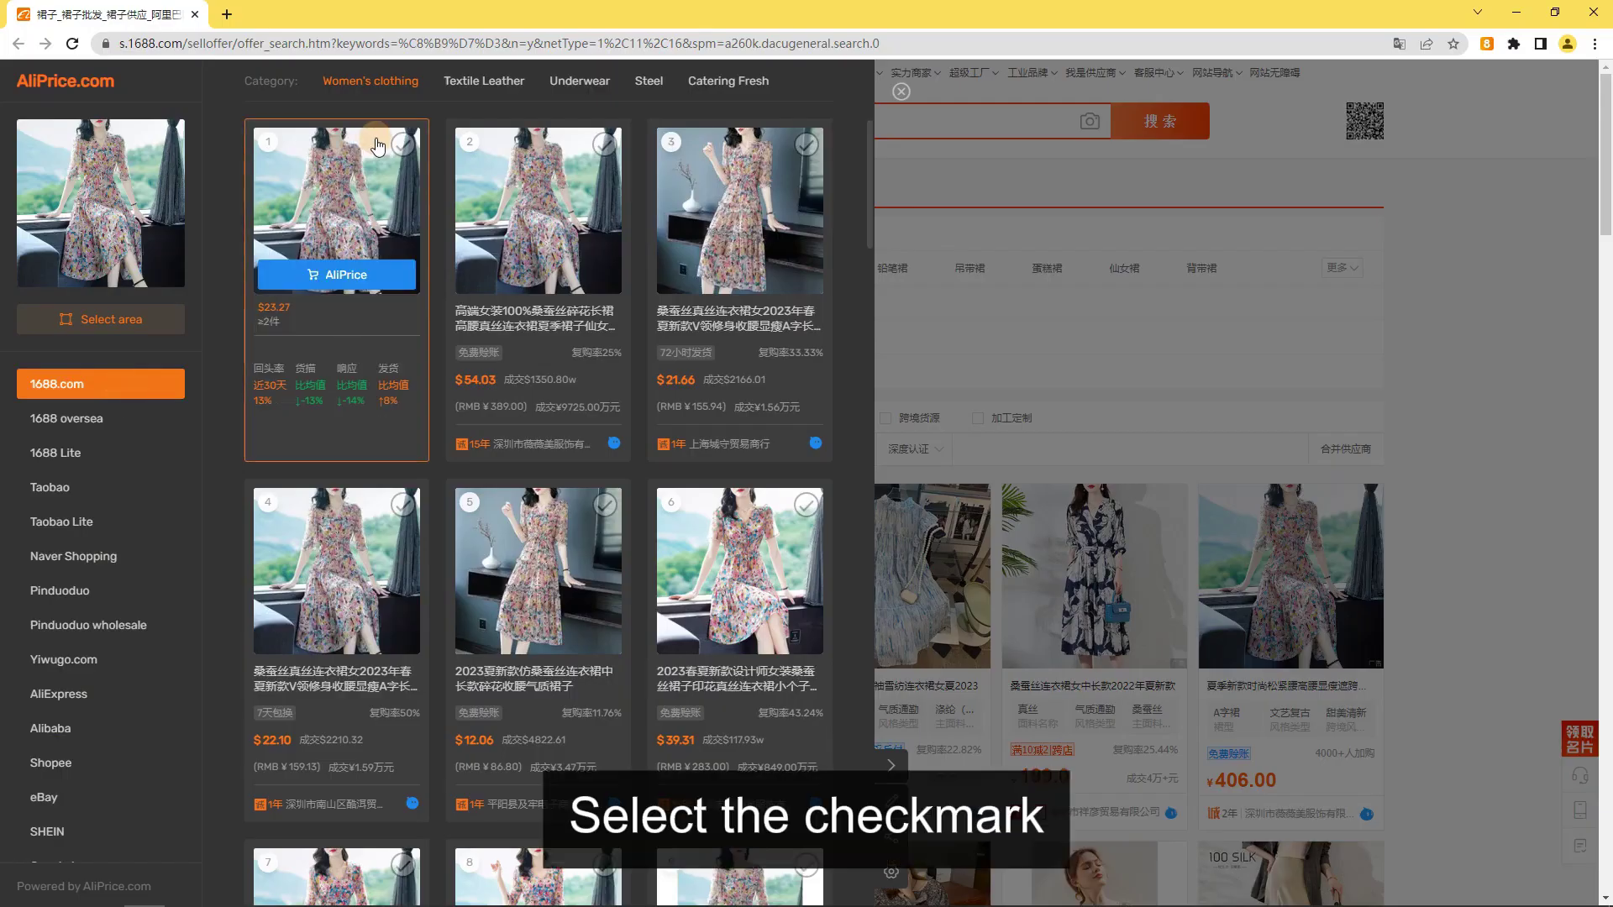
- Compare similar products 1, 2, 3 and 6 side by side and export the table to Excel
{"action": "left_click", "coordinate": [403, 144]}
{"action": "left_click", "coordinate": [605, 145]}
{"action": "left_click", "coordinate": [805, 145]}
{"action": "left_click", "coordinate": [809, 506]}
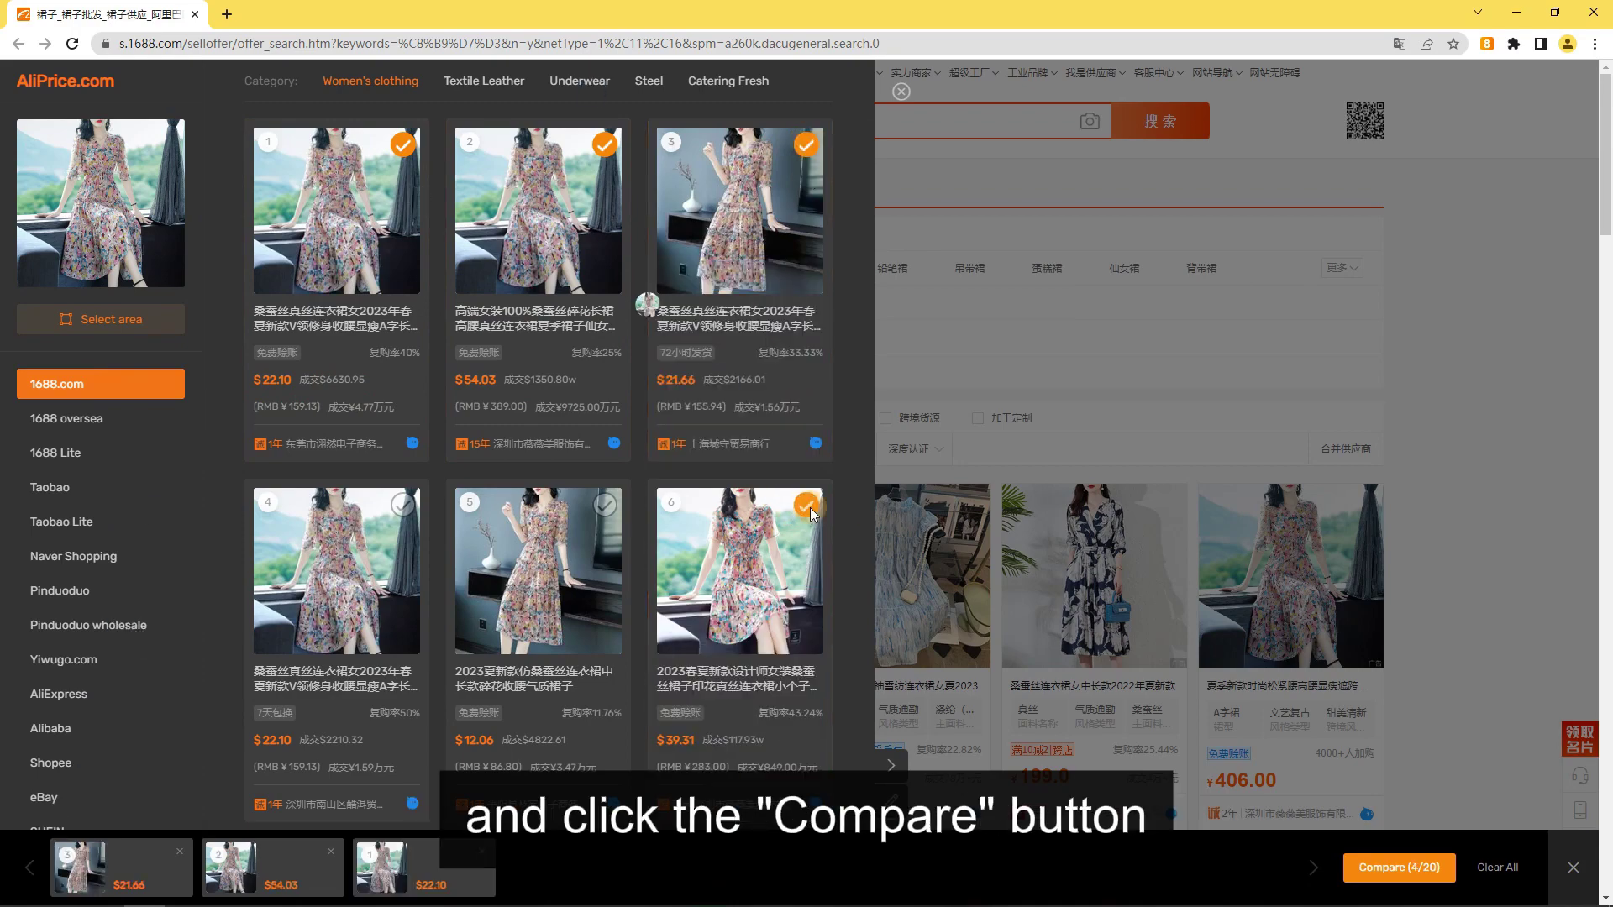
{"action": "left_click", "coordinate": [1388, 866]}
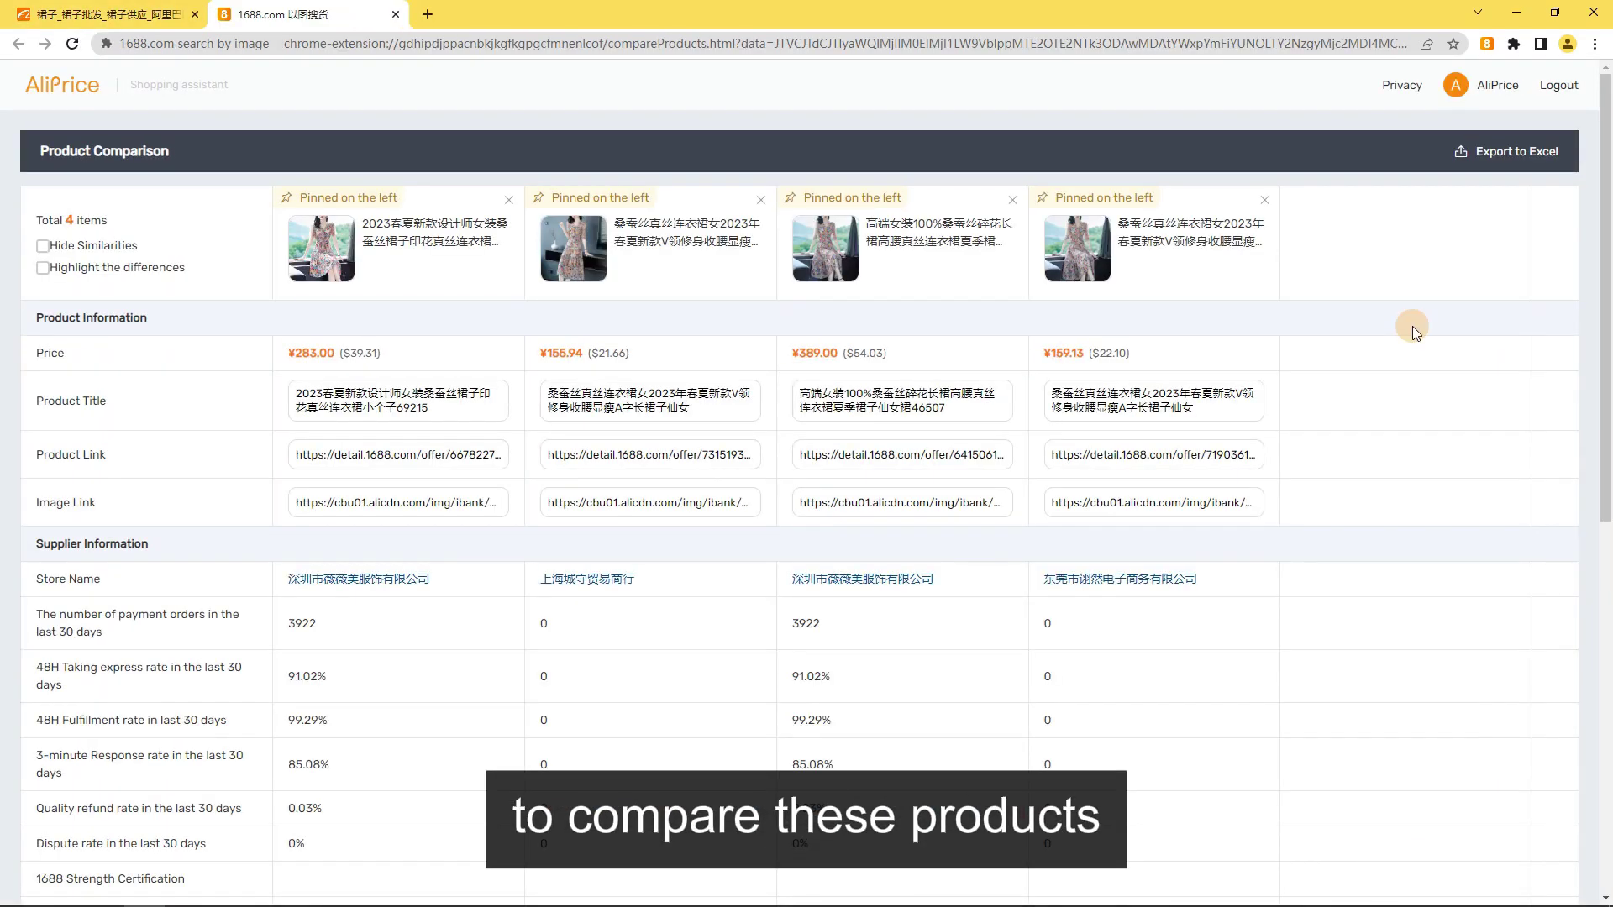
{"action": "scroll", "coordinate": [1411, 329], "scroll_direction": "down", "scroll_amount": 8}
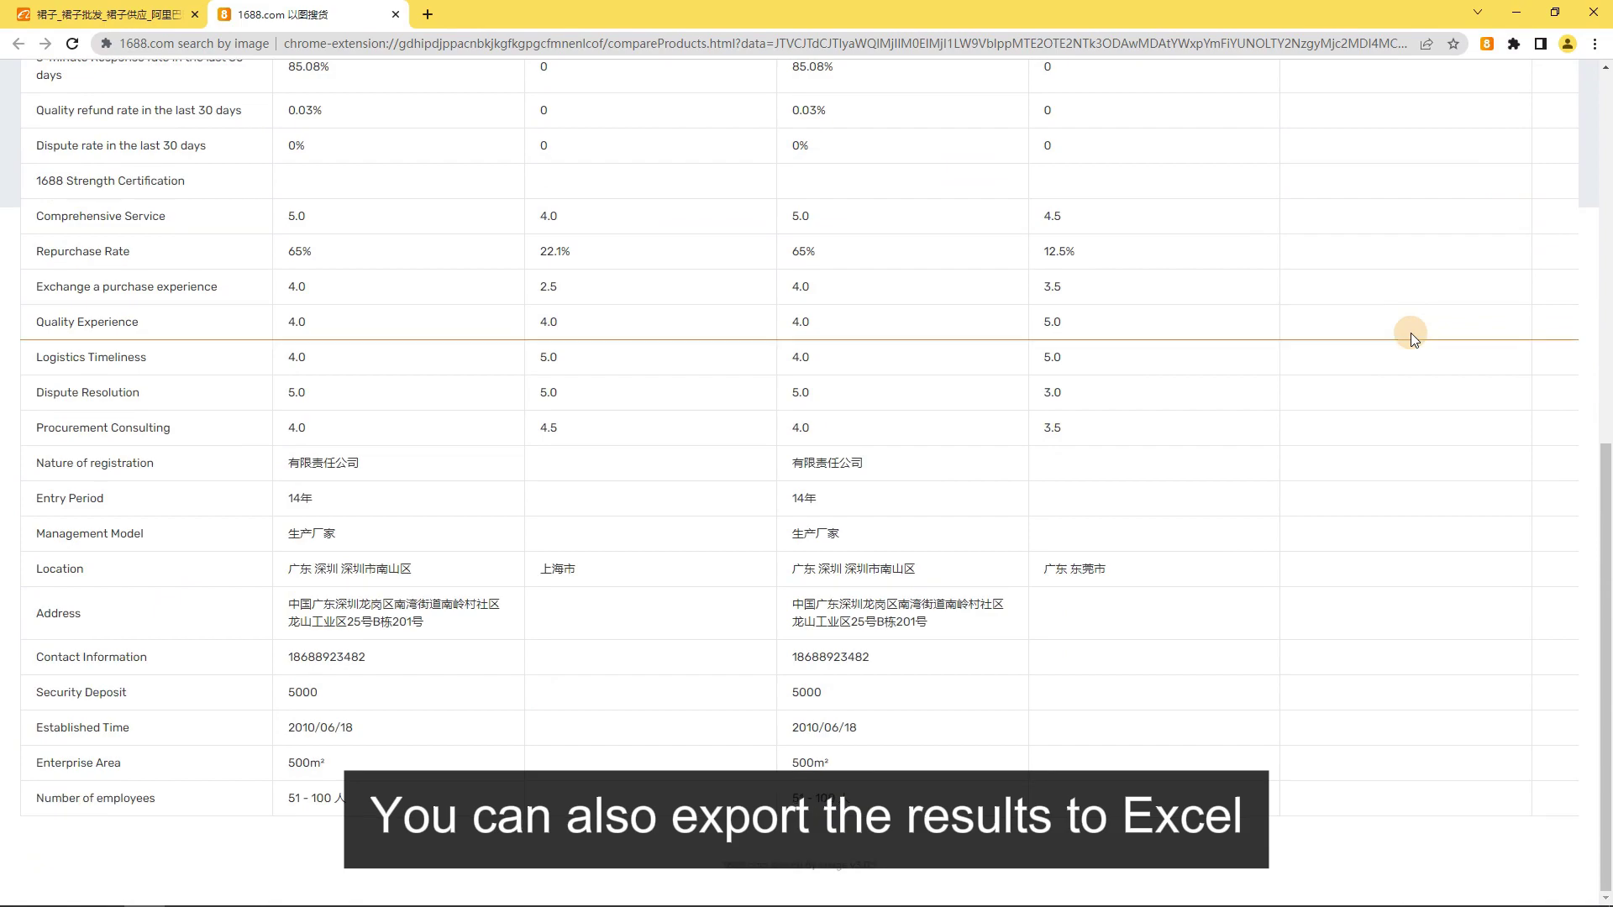
{"action": "scroll", "coordinate": [1409, 332], "scroll_direction": "up", "scroll_amount": 8}
{"action": "left_click", "coordinate": [1531, 153]}
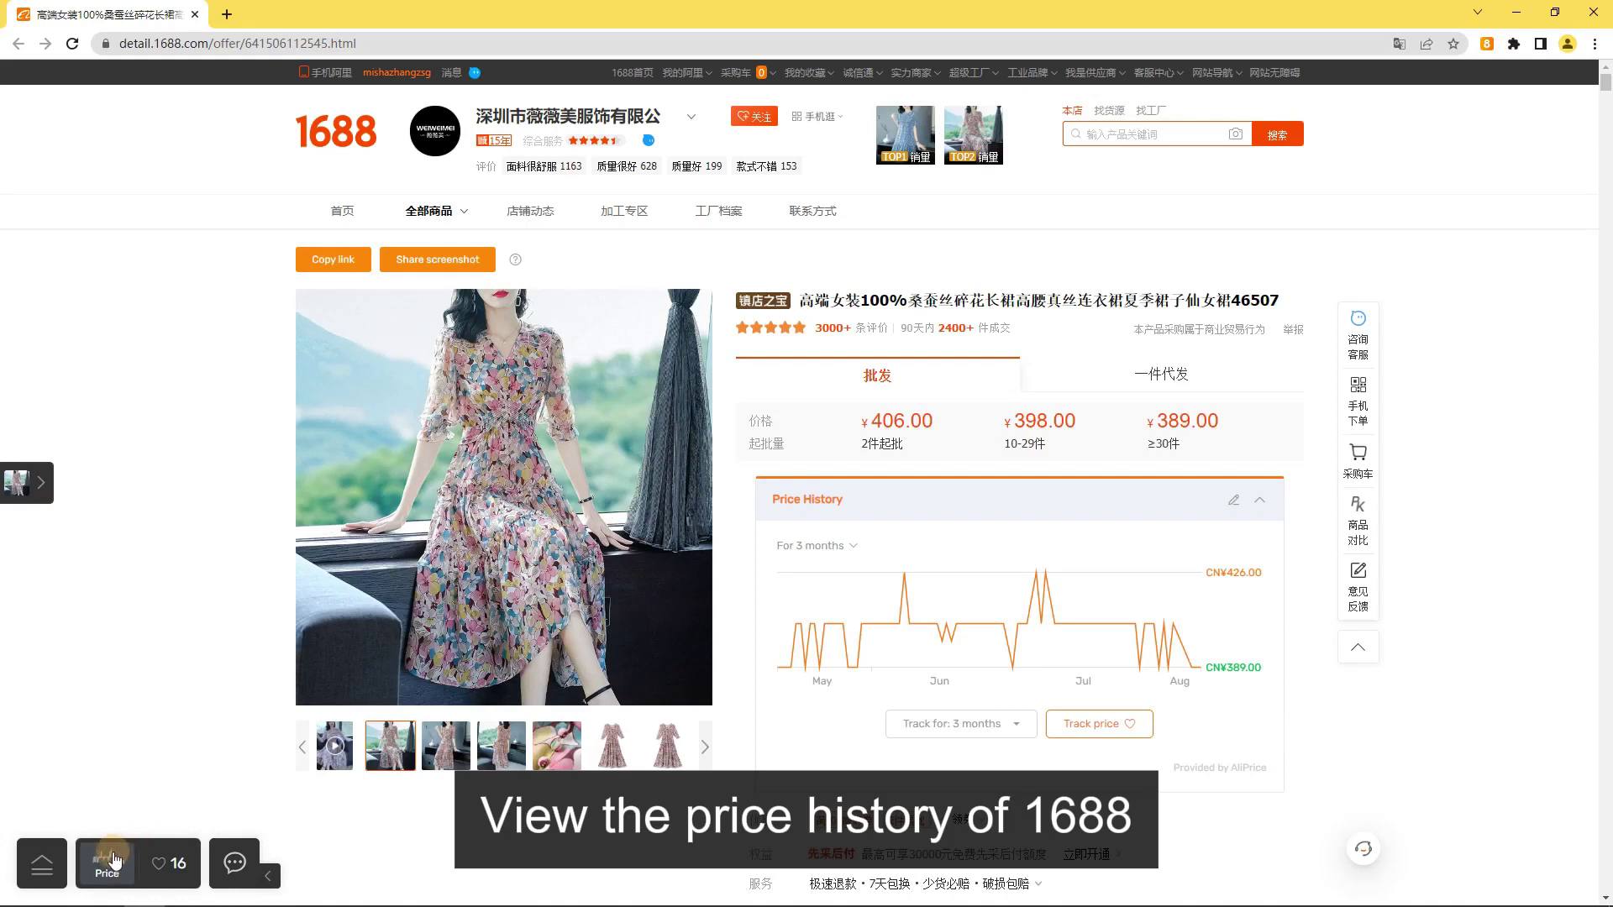
- Show the dress's 6-month price history and start tracking its price
{"action": "left_click", "coordinate": [115, 859]}
{"action": "mouse_move", "coordinate": [42, 693]}
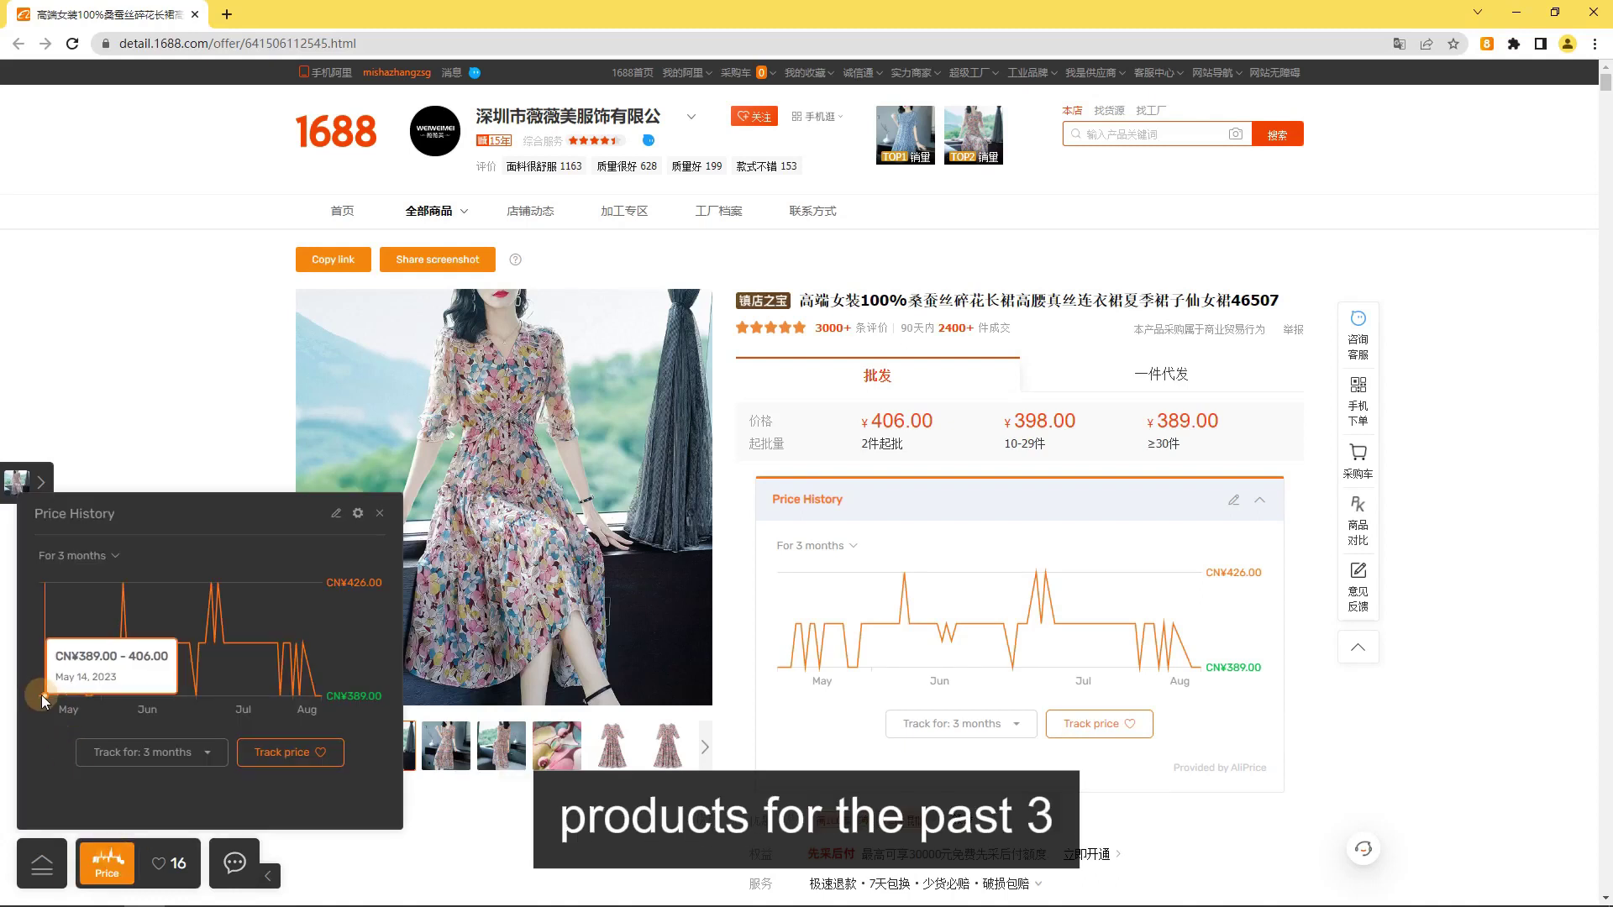
{"action": "left_click", "coordinate": [115, 557]}
{"action": "left_click", "coordinate": [71, 599]}
{"action": "mouse_move", "coordinate": [39, 637]}
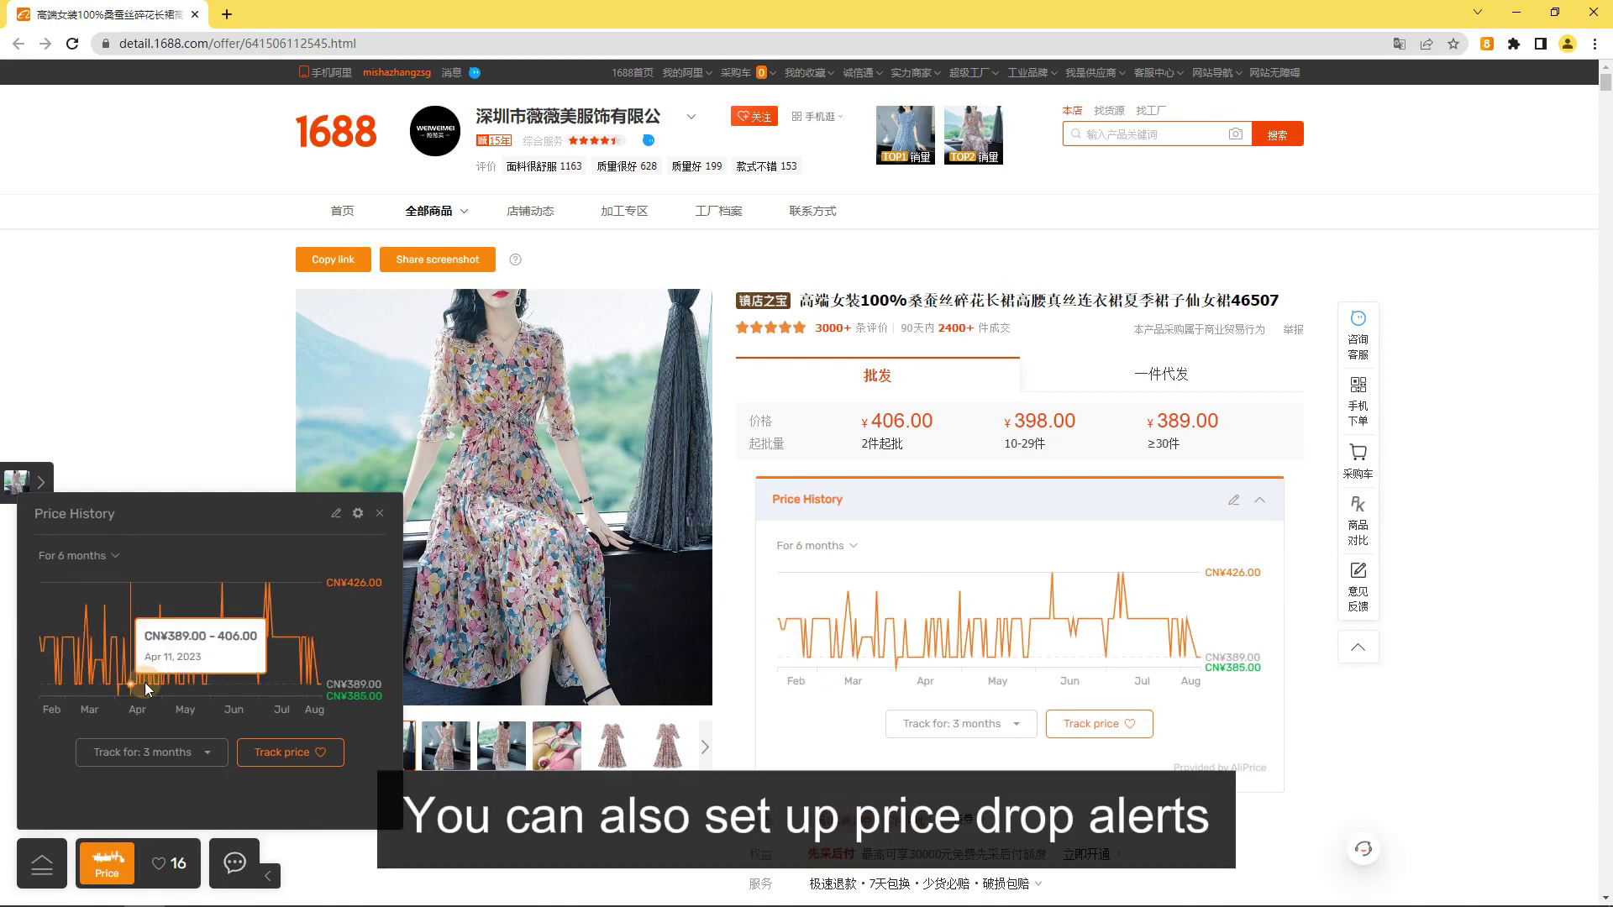
{"action": "left_click", "coordinate": [275, 751]}
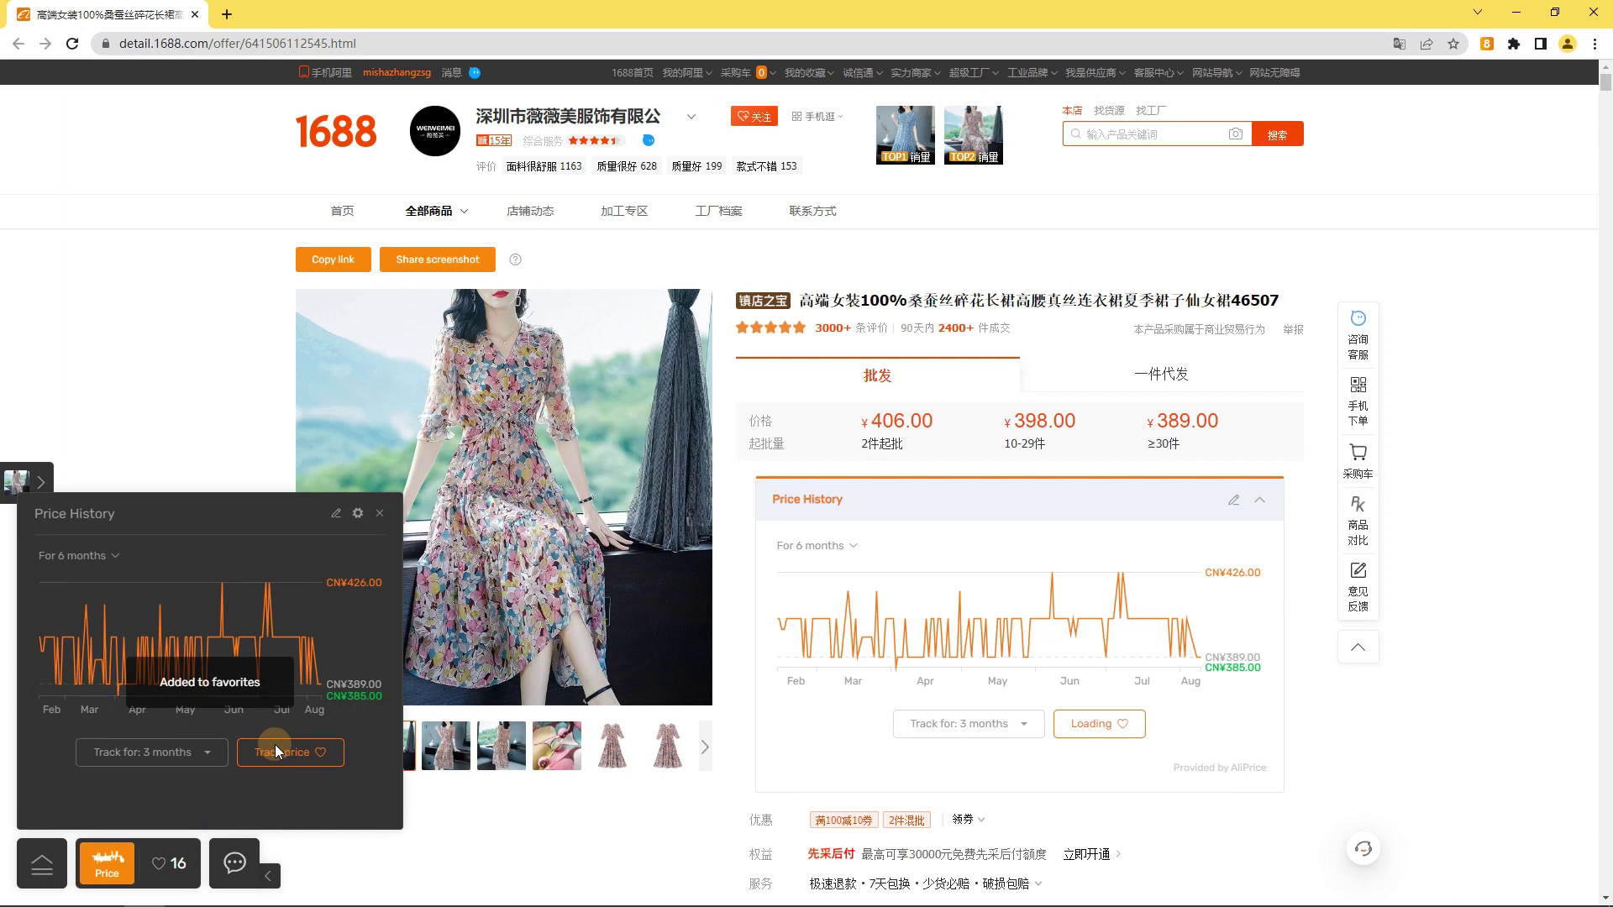
- Check the PRICE DROP favorites, then restart price tracking for 1 year
{"action": "left_click", "coordinate": [181, 862]}
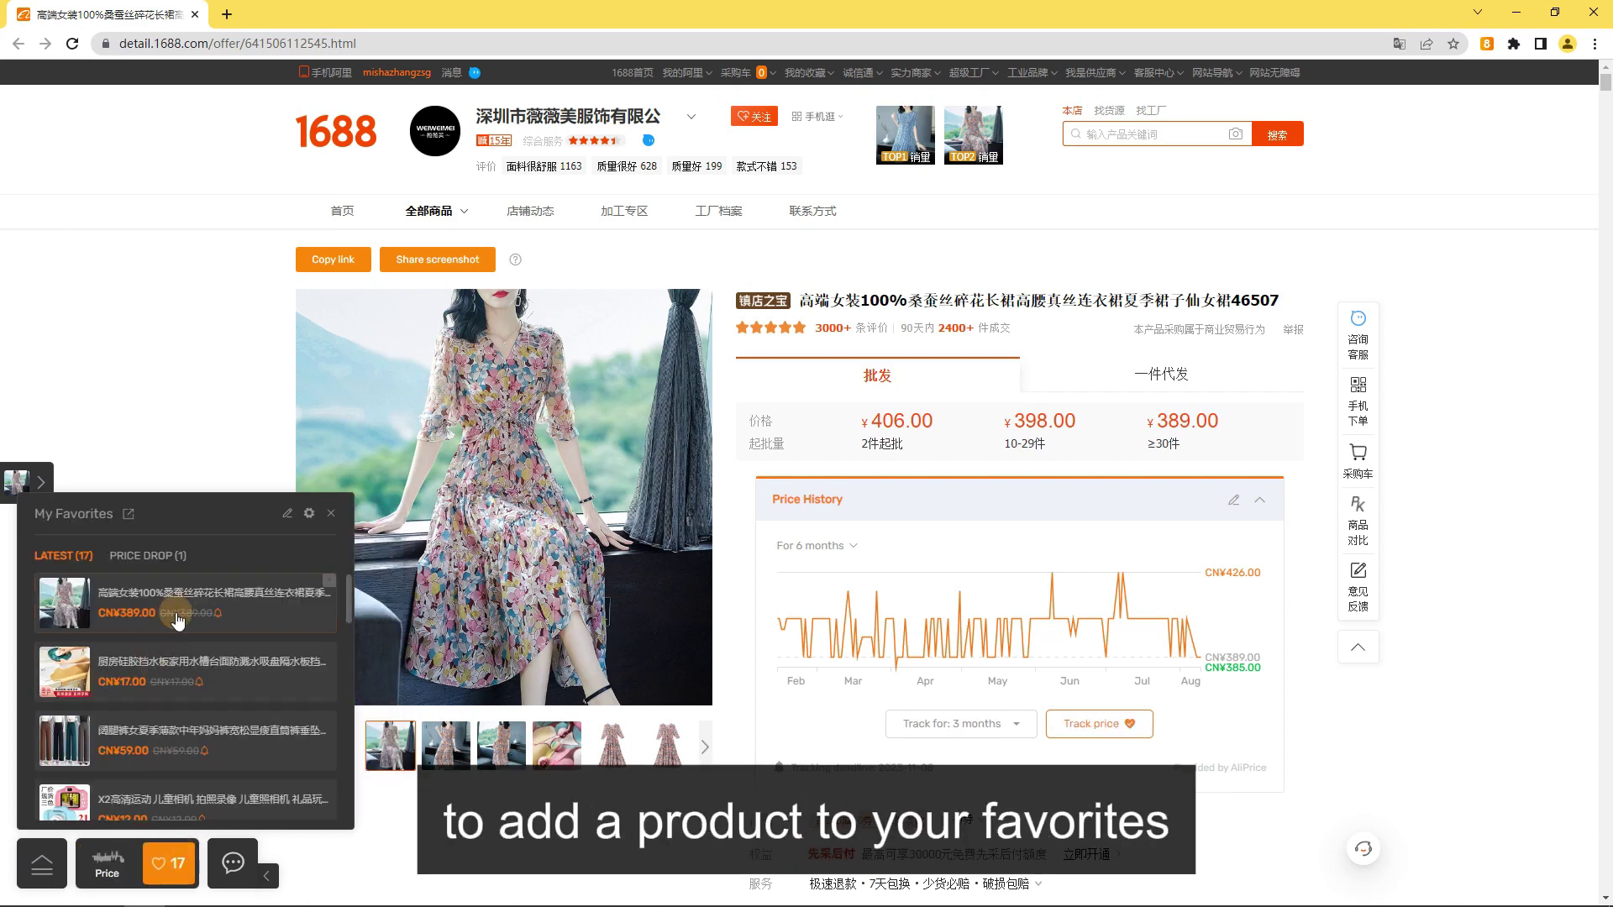
{"action": "left_click", "coordinate": [154, 556]}
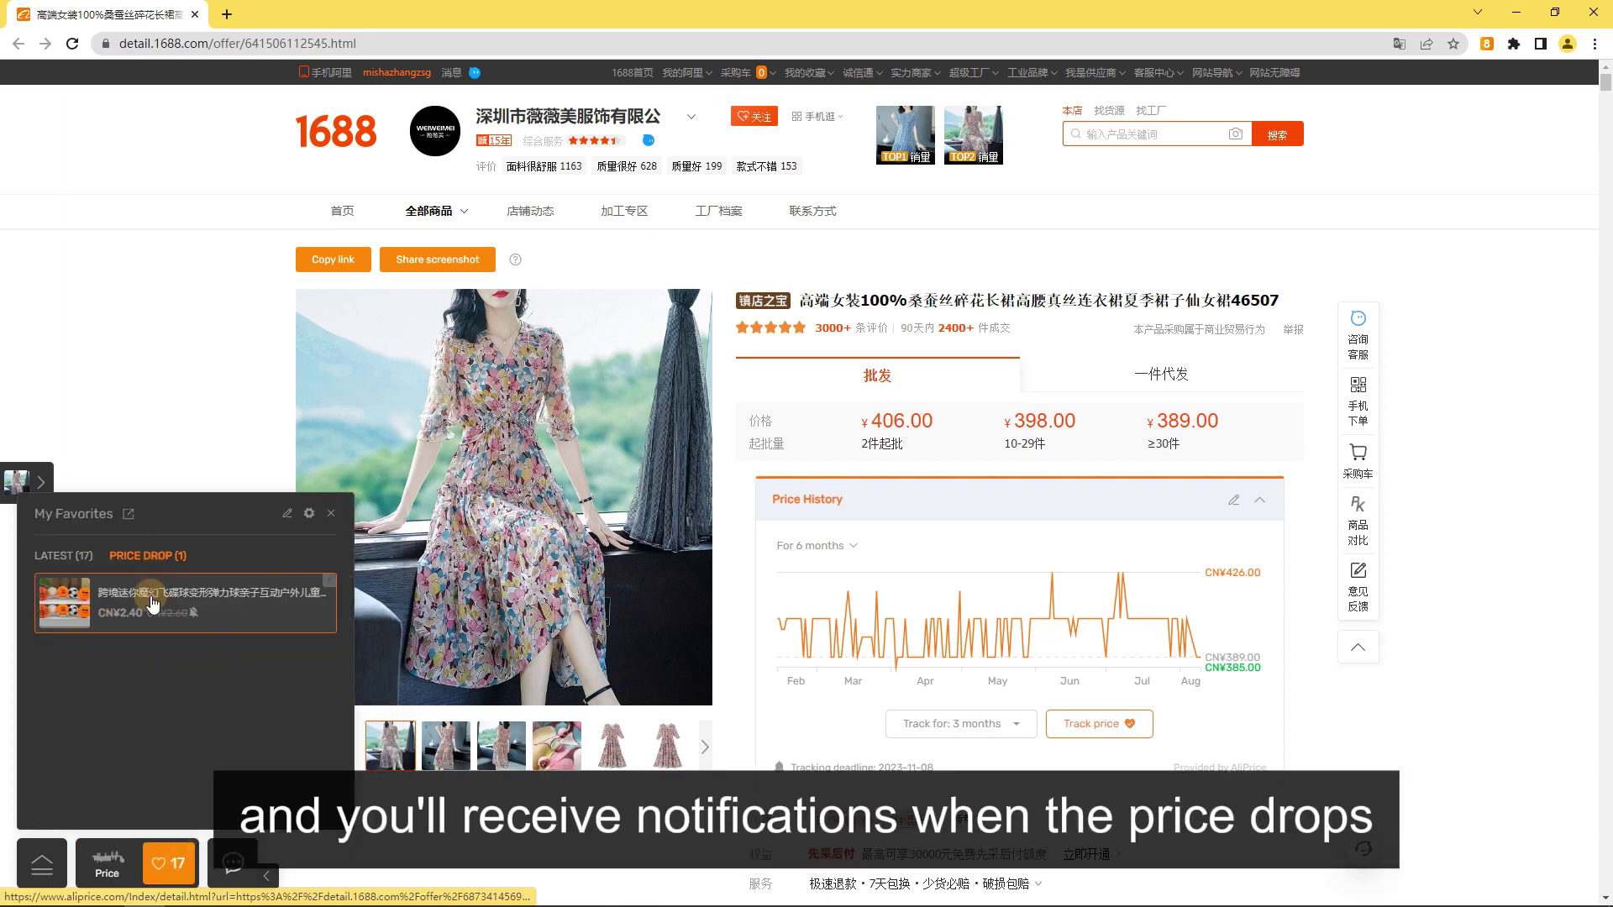
{"action": "left_click", "coordinate": [107, 863]}
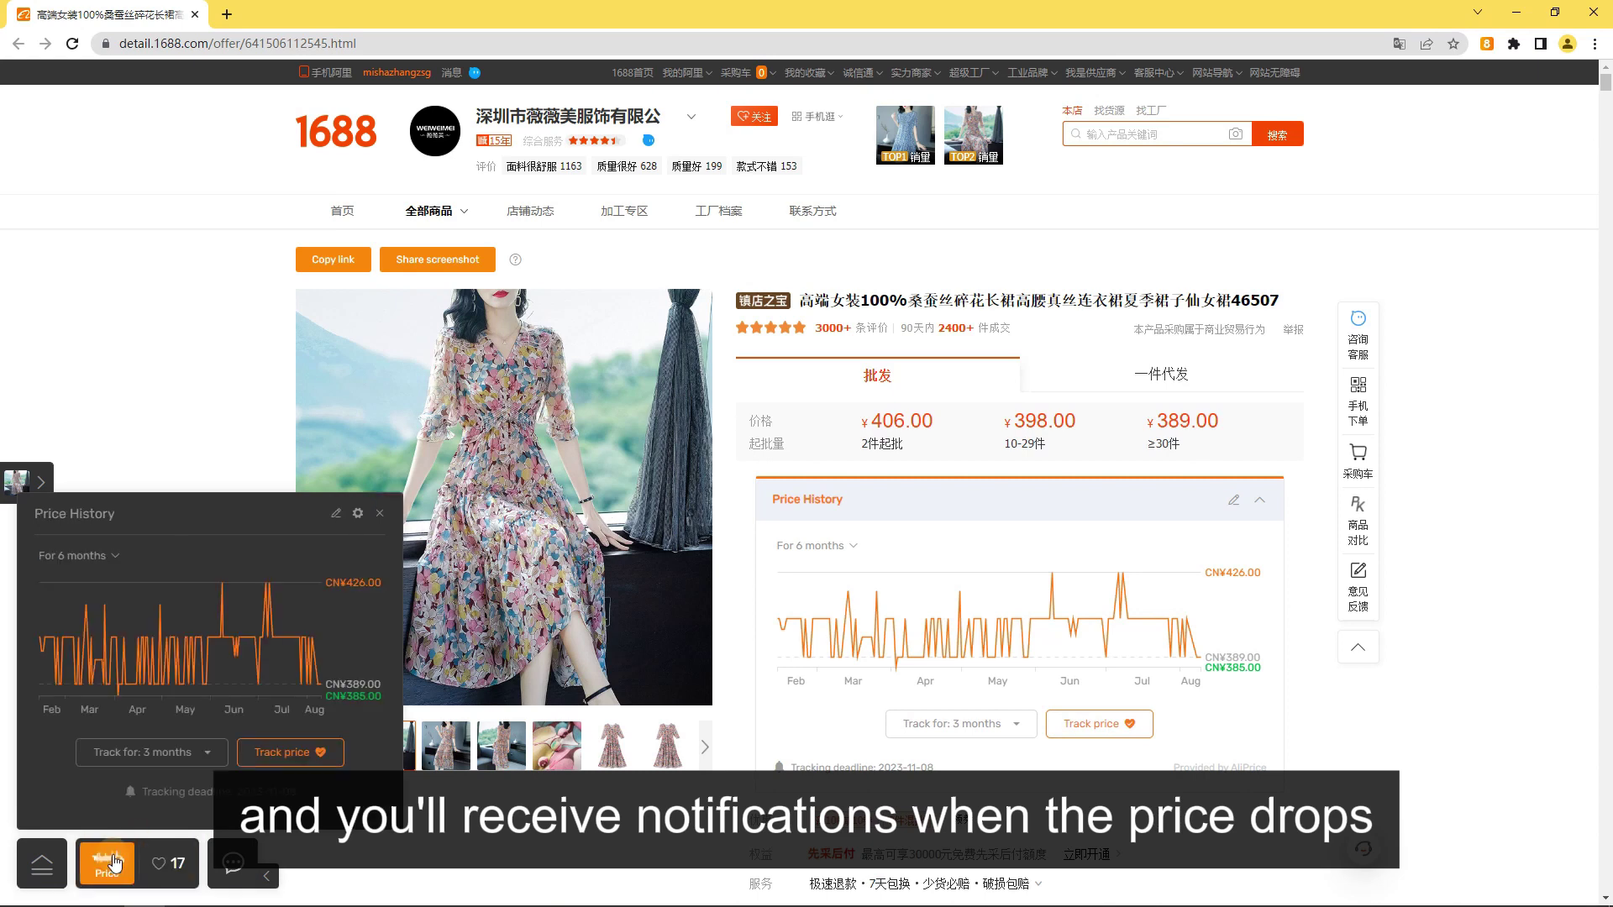
{"action": "left_click", "coordinate": [191, 758]}
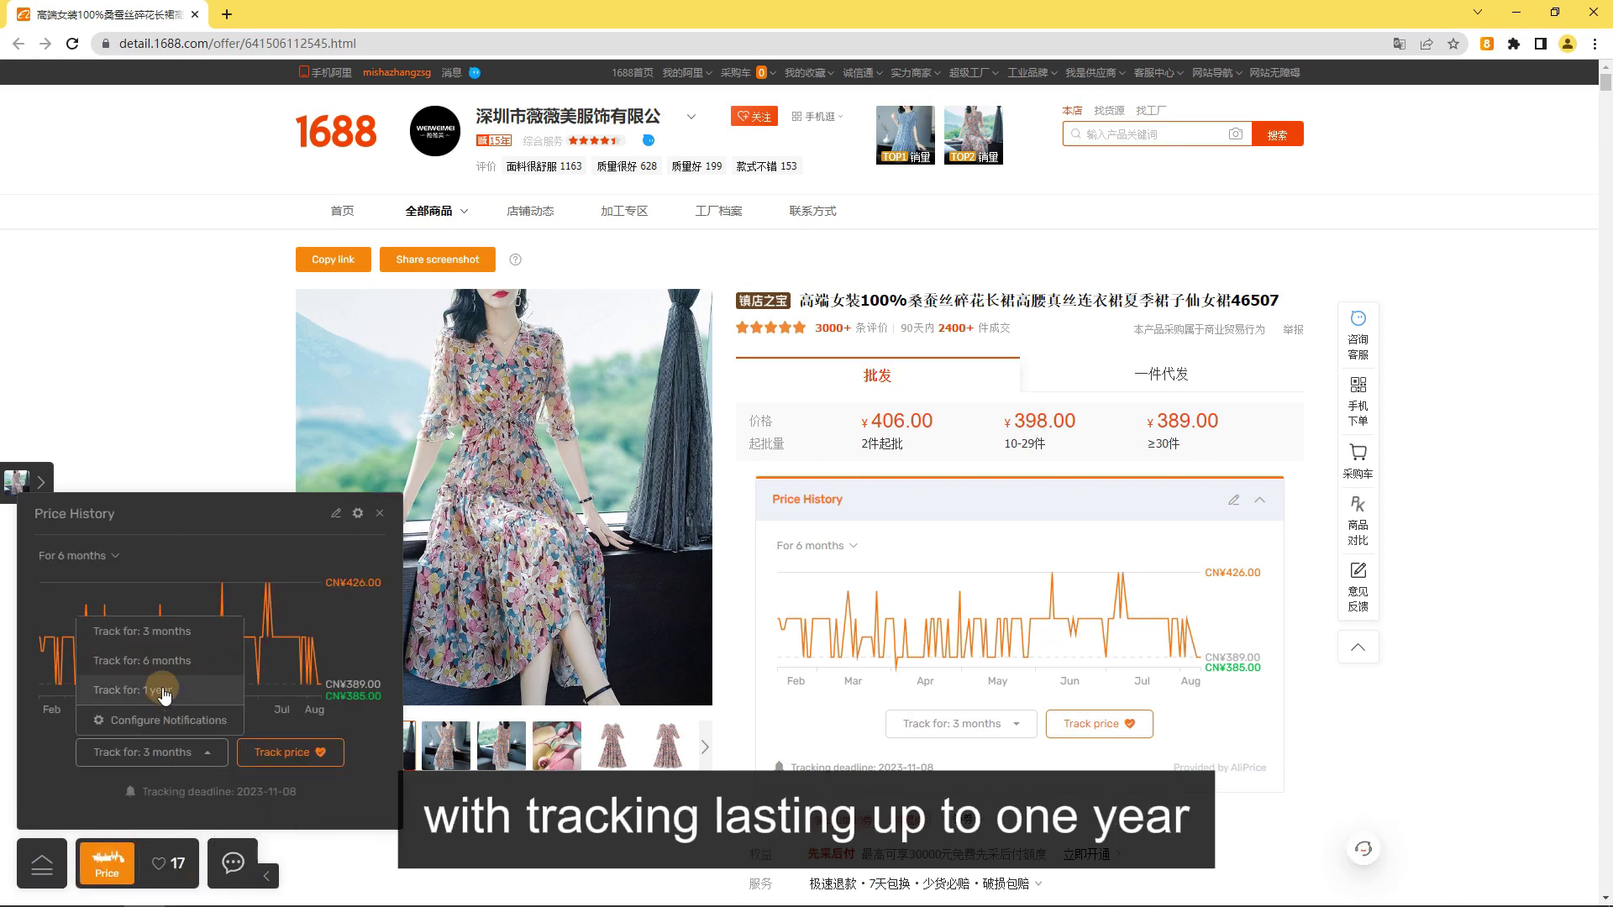
{"action": "left_click", "coordinate": [165, 694]}
{"action": "left_click", "coordinate": [267, 752]}
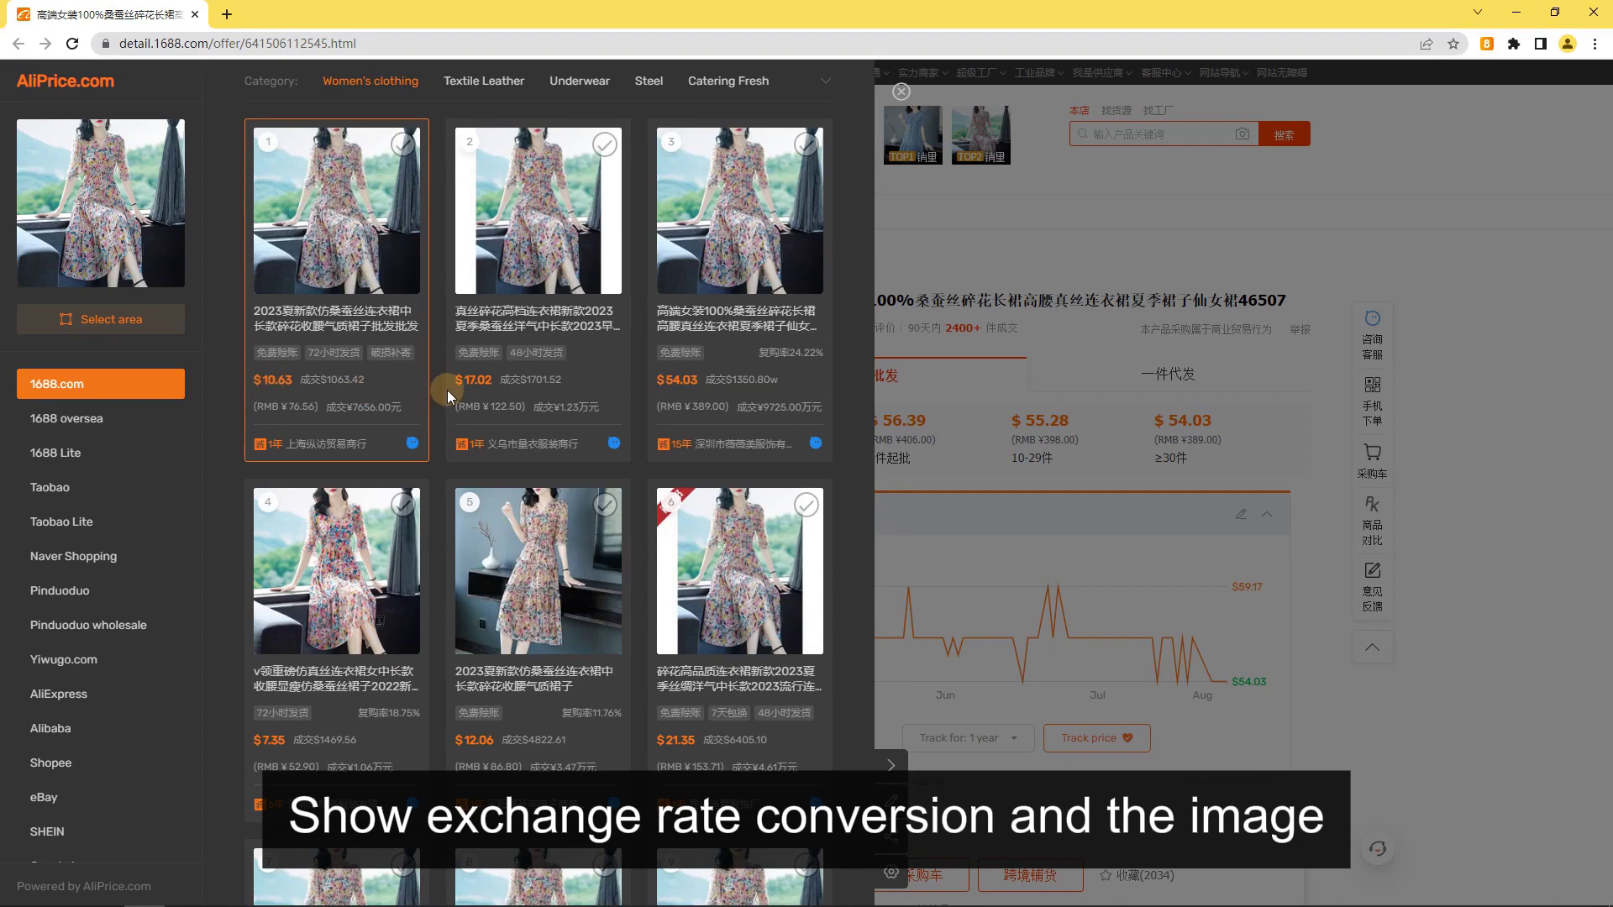
- Close the similar-products panel and select the M size price 406.00元 to see it as $56.39
{"action": "left_click", "coordinate": [1112, 356]}
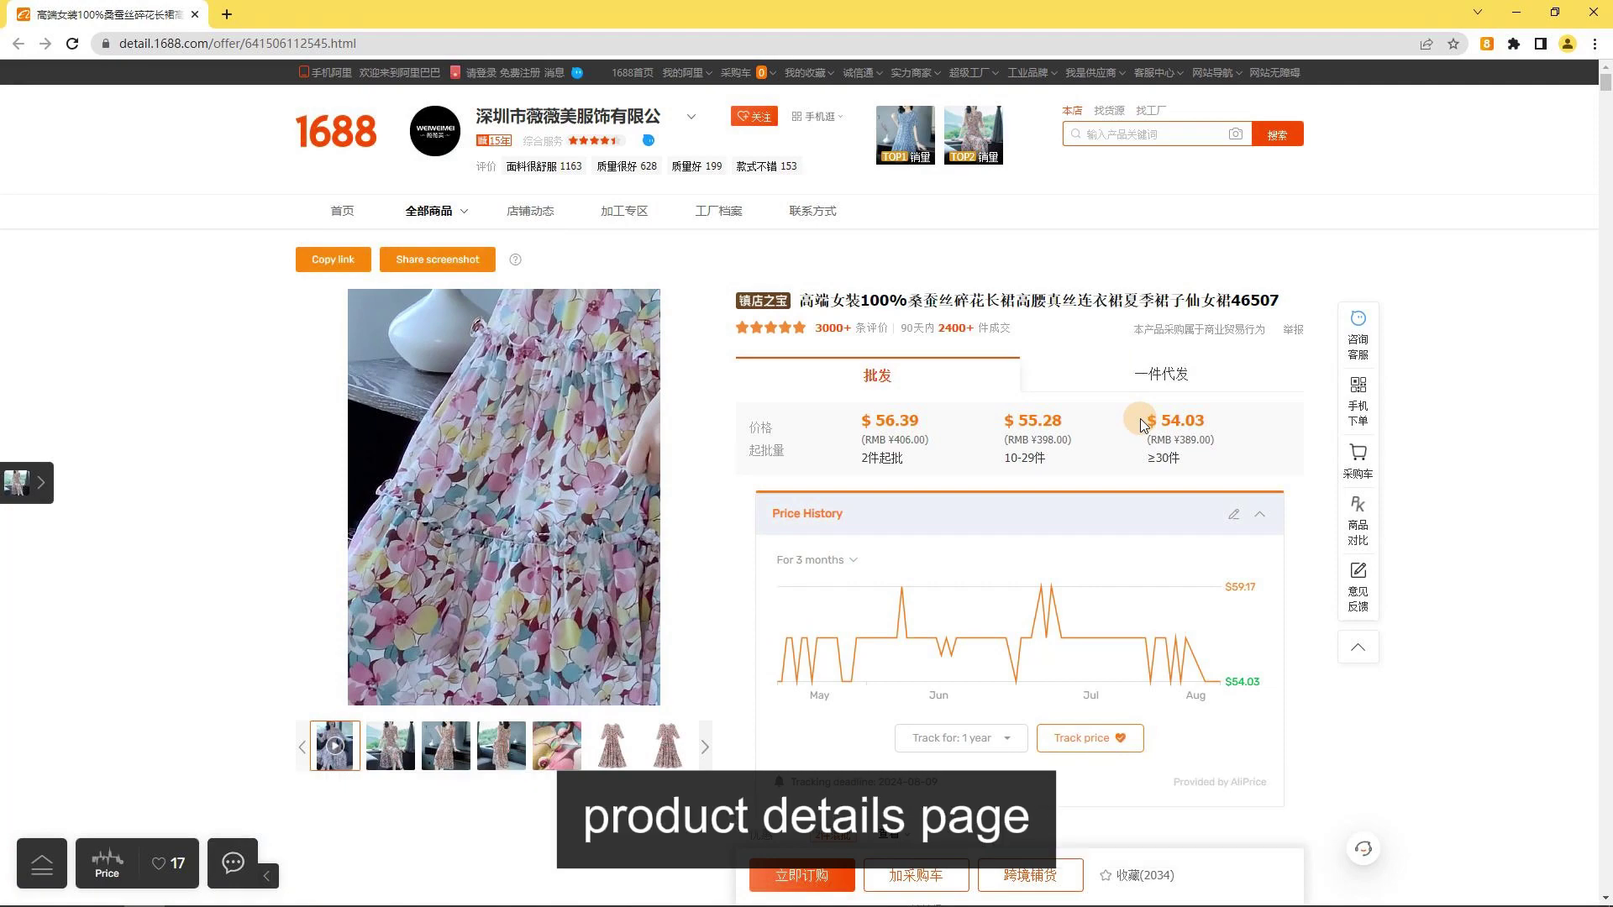
{"action": "scroll", "coordinate": [1132, 421], "scroll_direction": "down", "scroll_amount": 5}
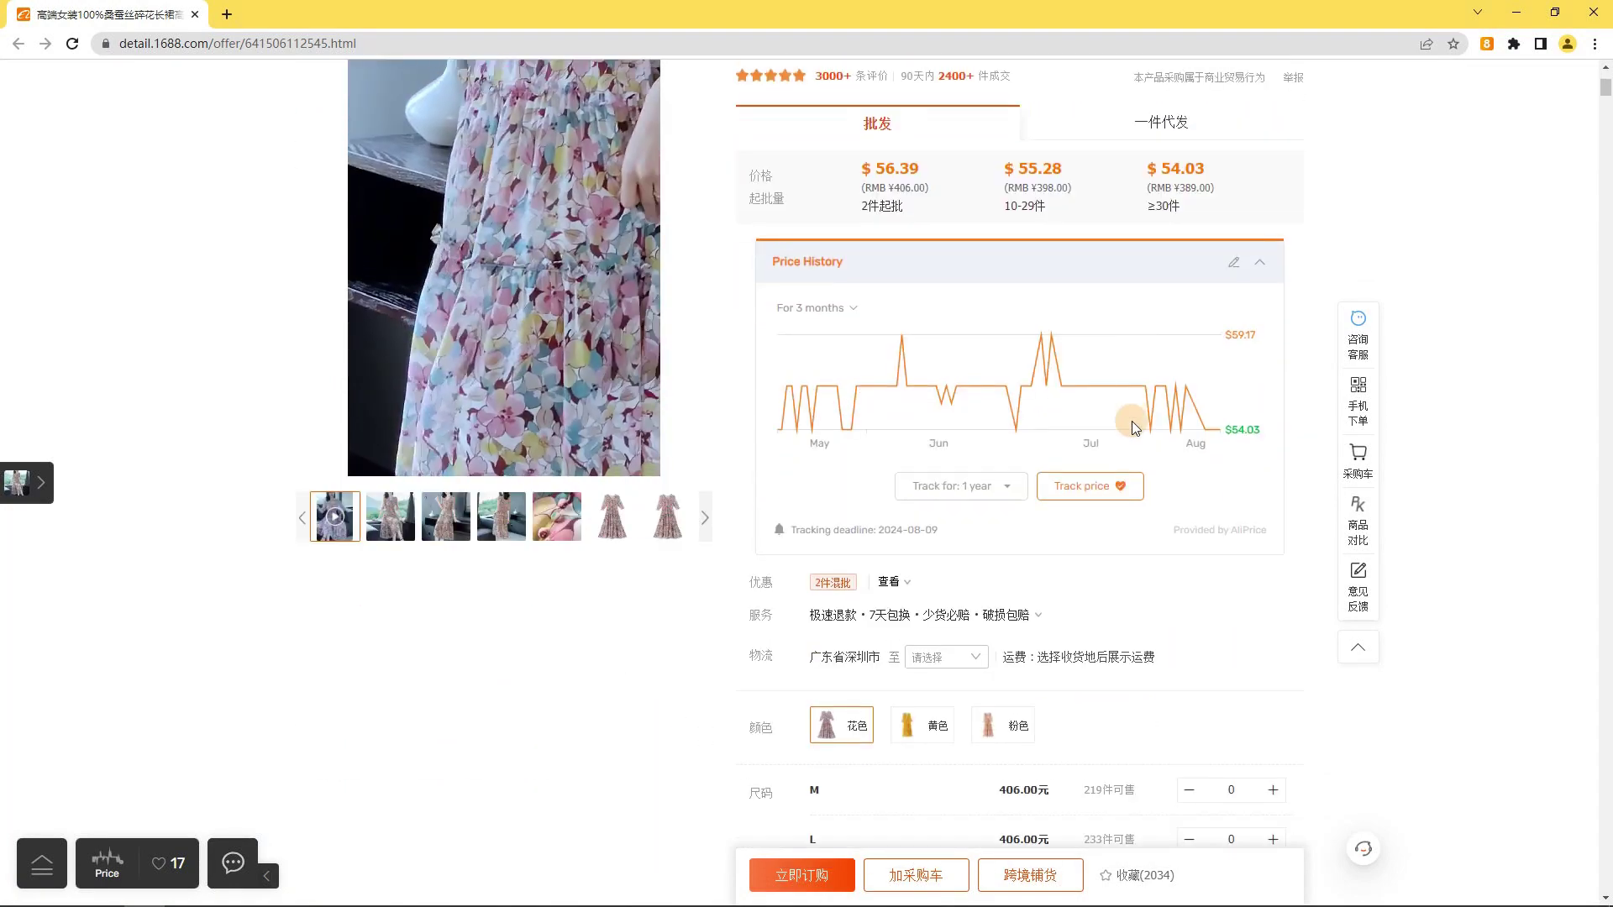
{"action": "left_click_drag", "start_coordinate": [1000, 622], "coordinate": [1051, 625]}
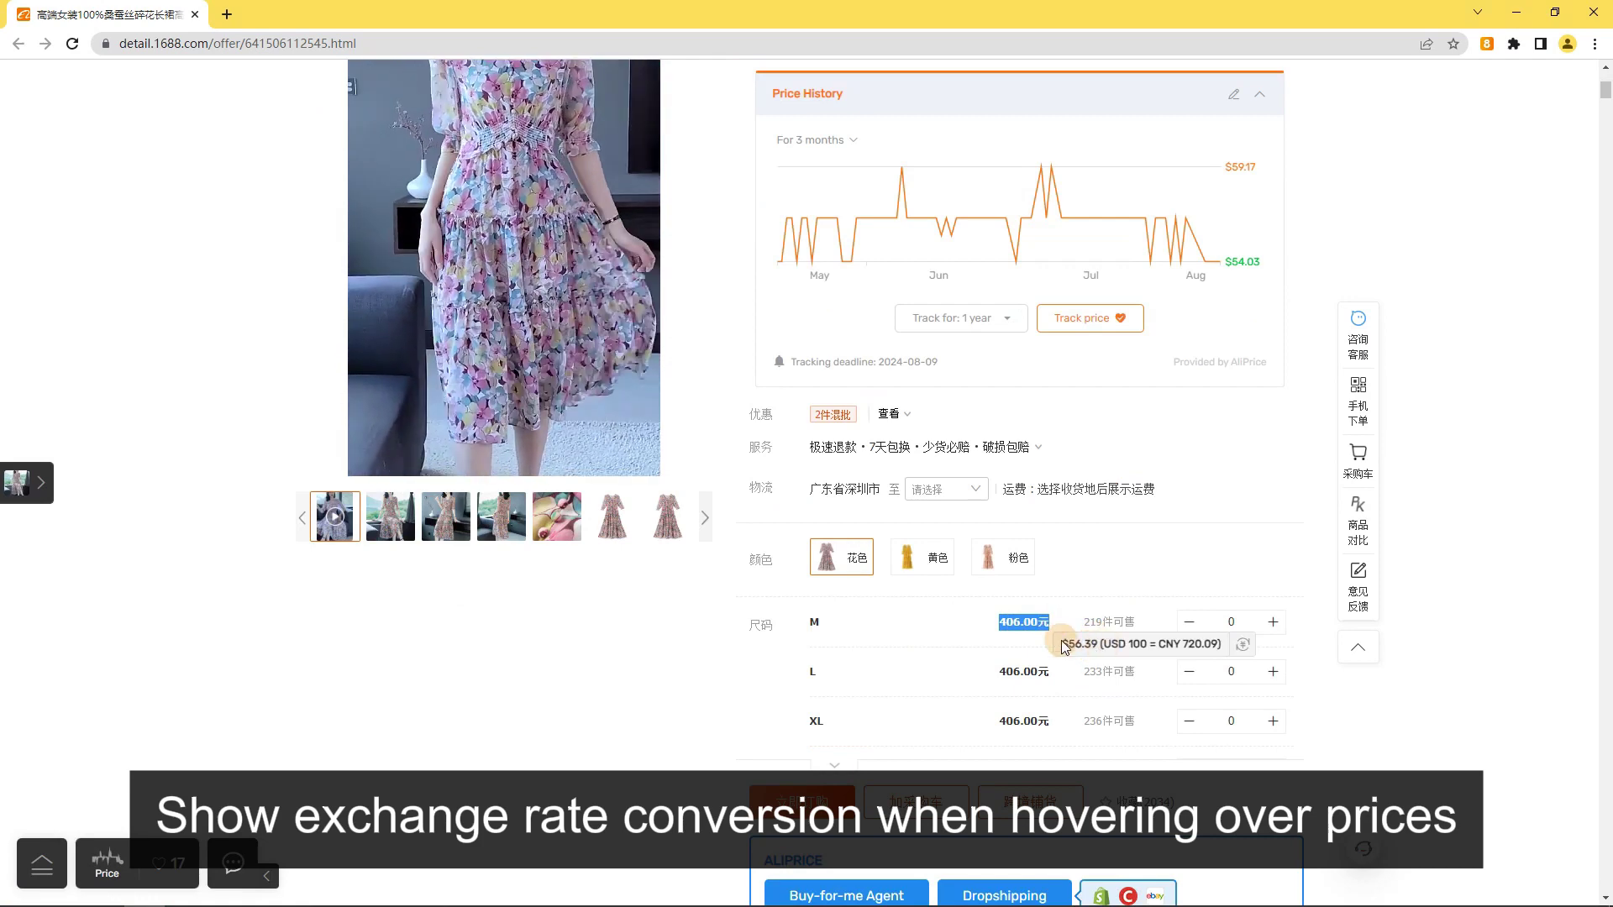
- Convert 1000 CNY to US dollars in the Currency Converter, getting 138.90 USD
{"action": "mouse_move", "coordinate": [39, 859]}
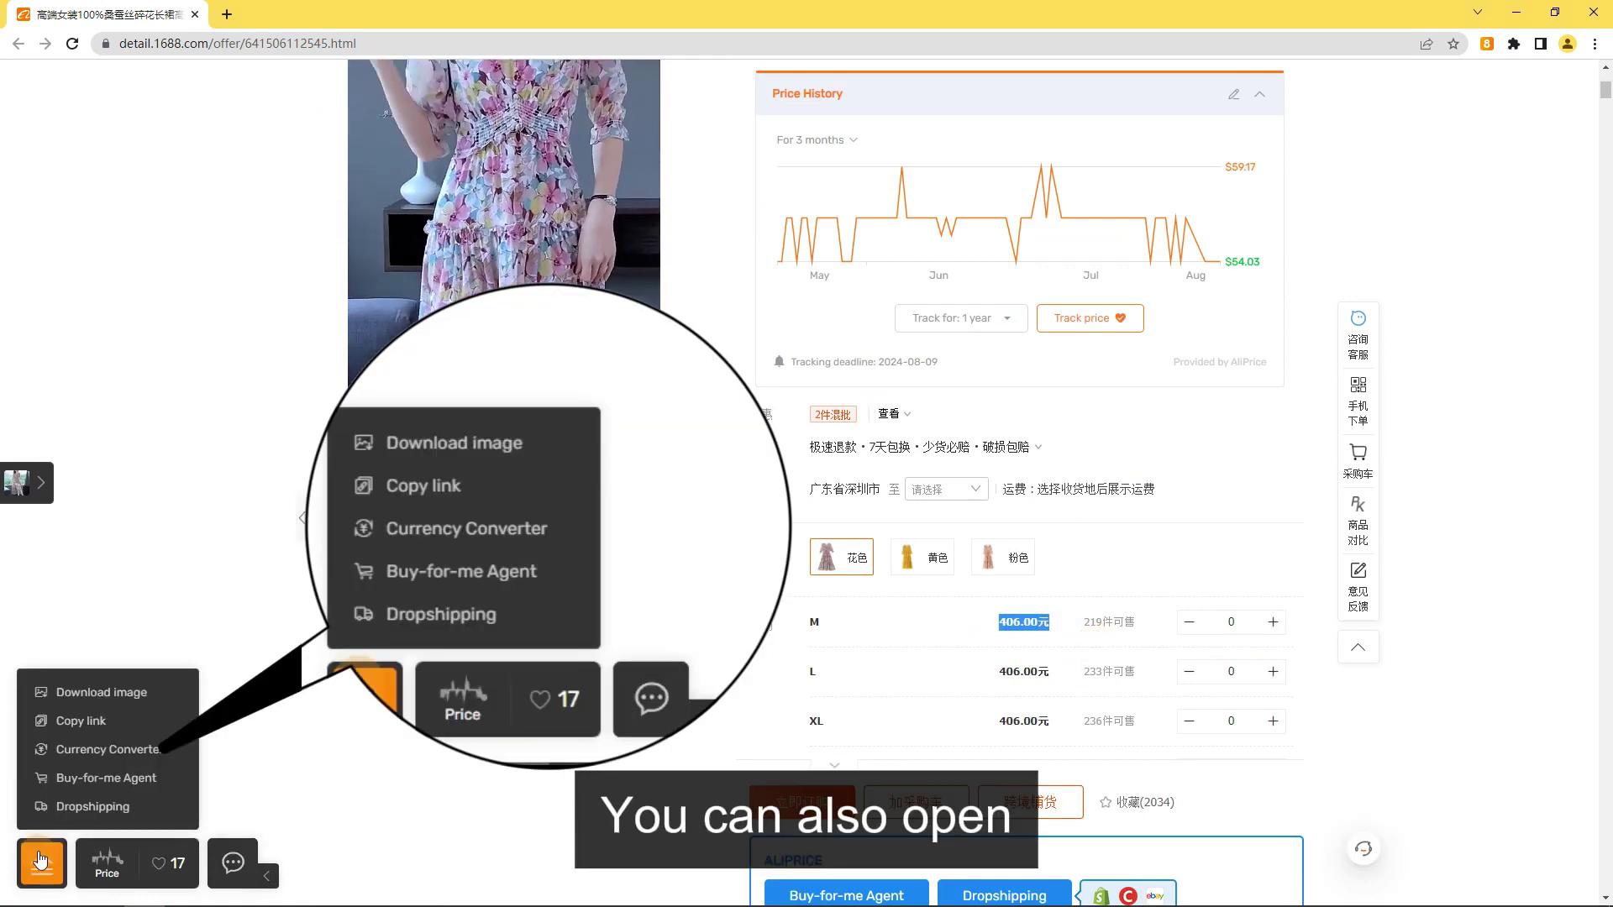
{"action": "left_click", "coordinate": [99, 748]}
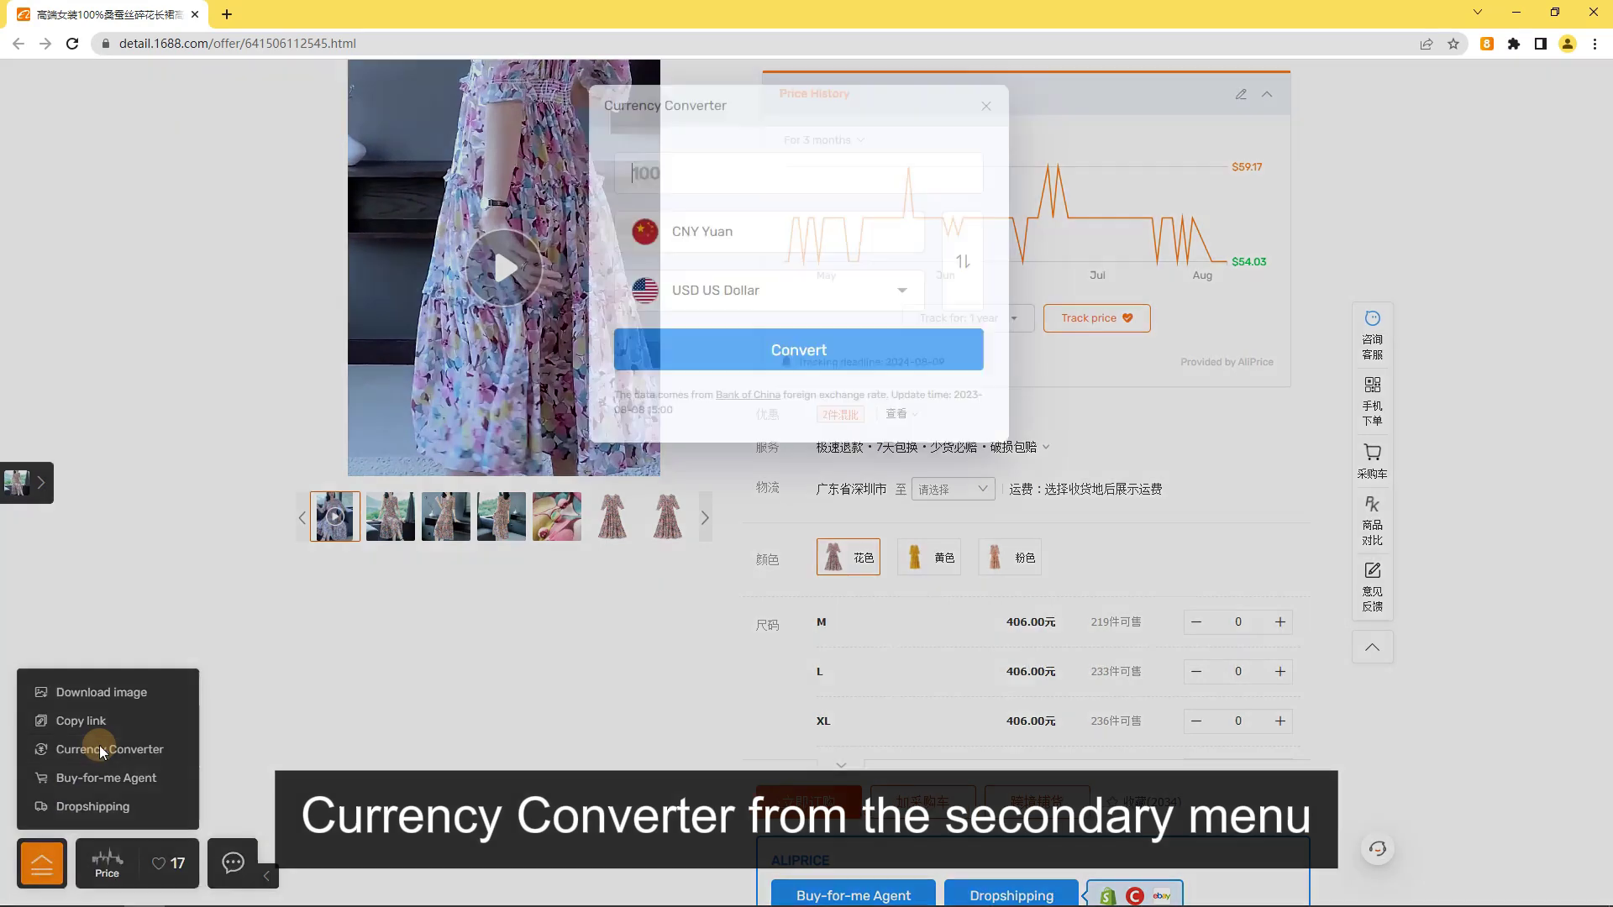
{"action": "left_click", "coordinate": [667, 172]}
{"action": "type", "text": "1000"}
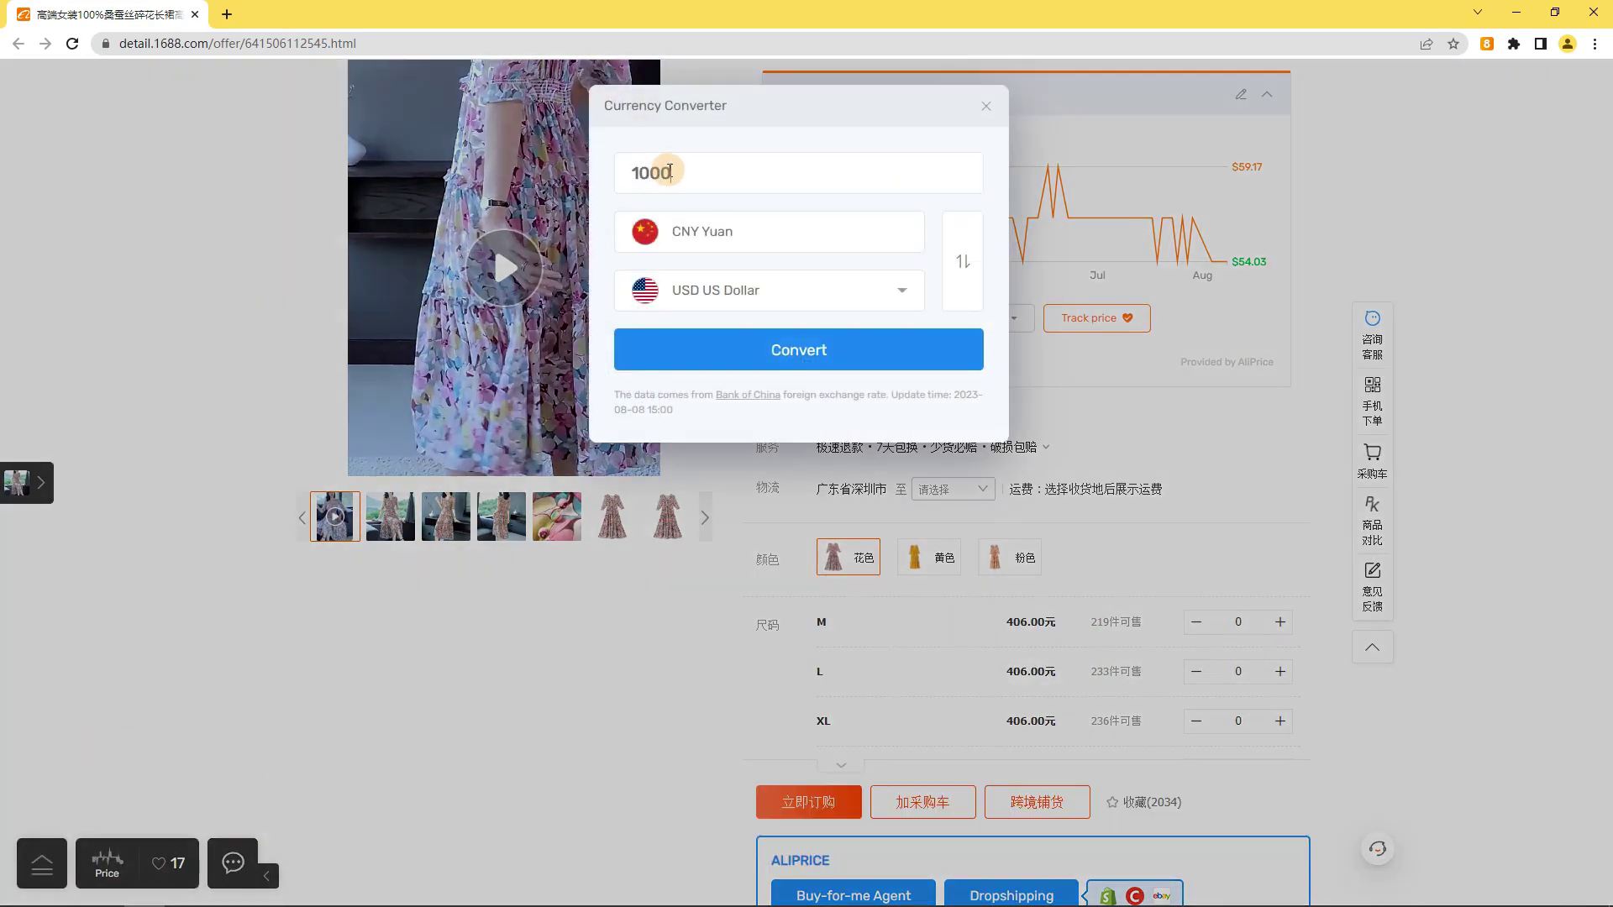
{"action": "left_click", "coordinate": [812, 346]}
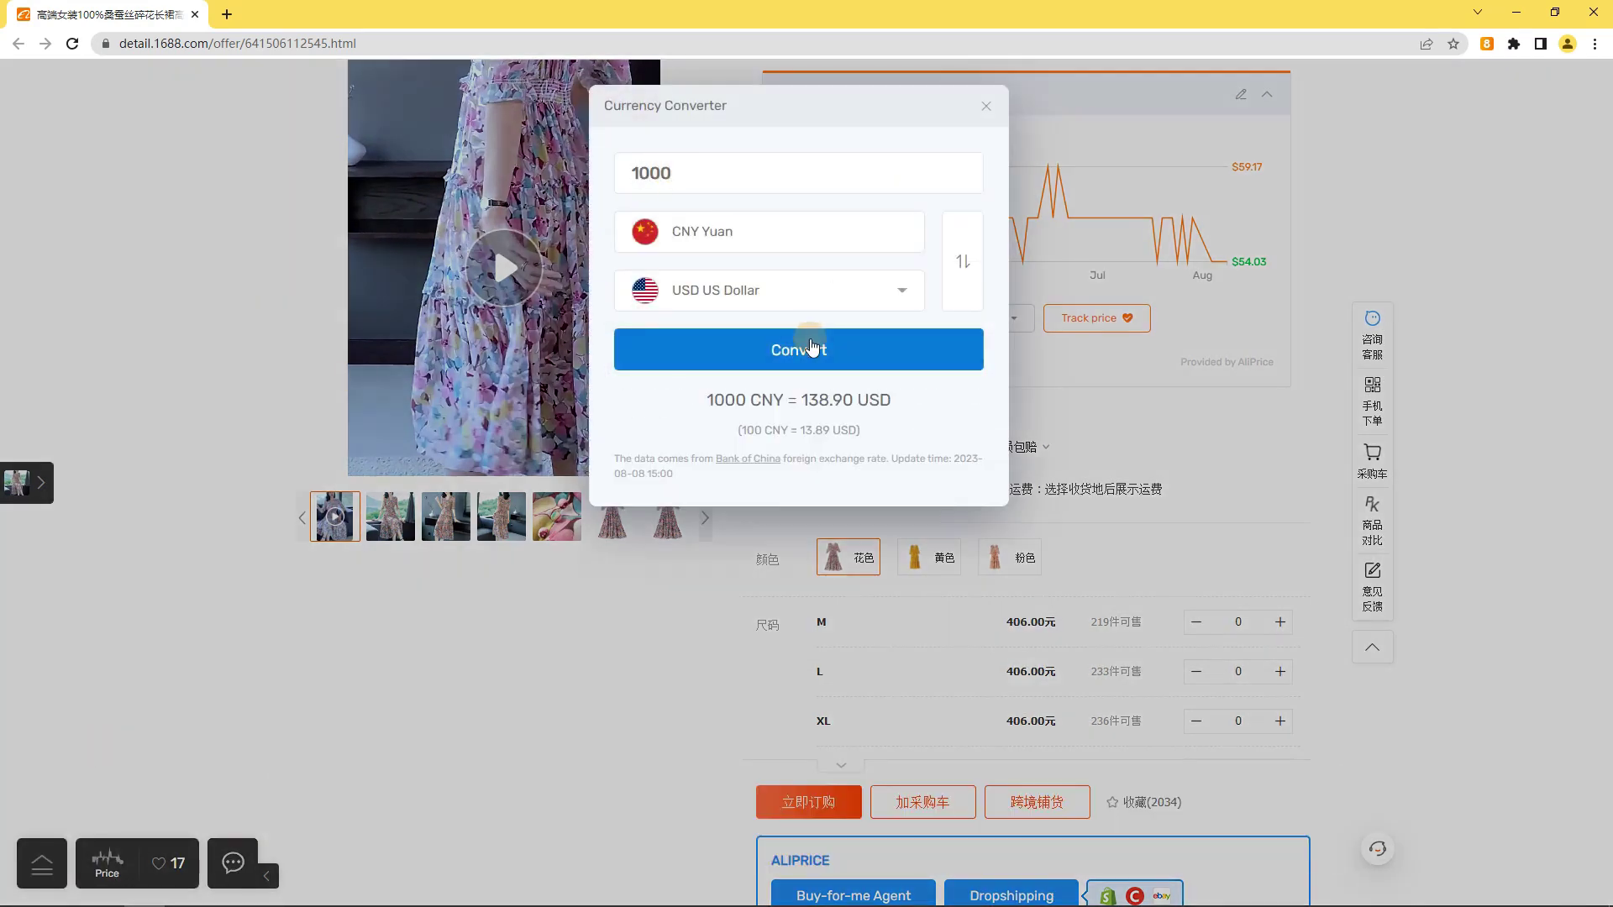
- Review the display Currency options in the extension's settings page
{"action": "left_click", "coordinate": [1488, 43]}
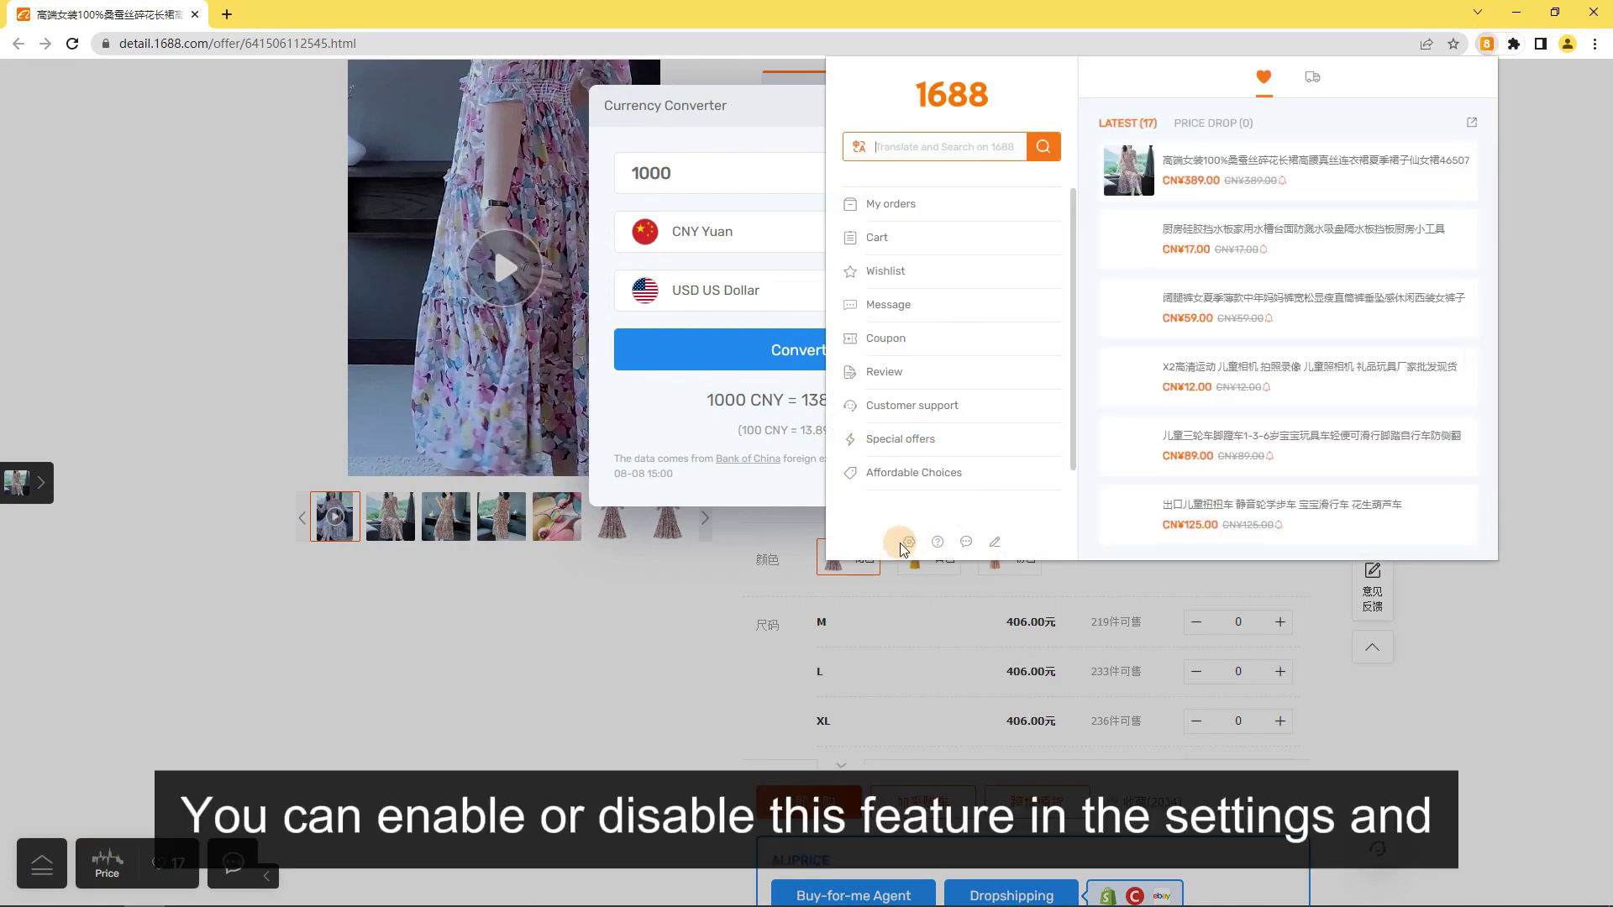
{"action": "left_click", "coordinate": [908, 543]}
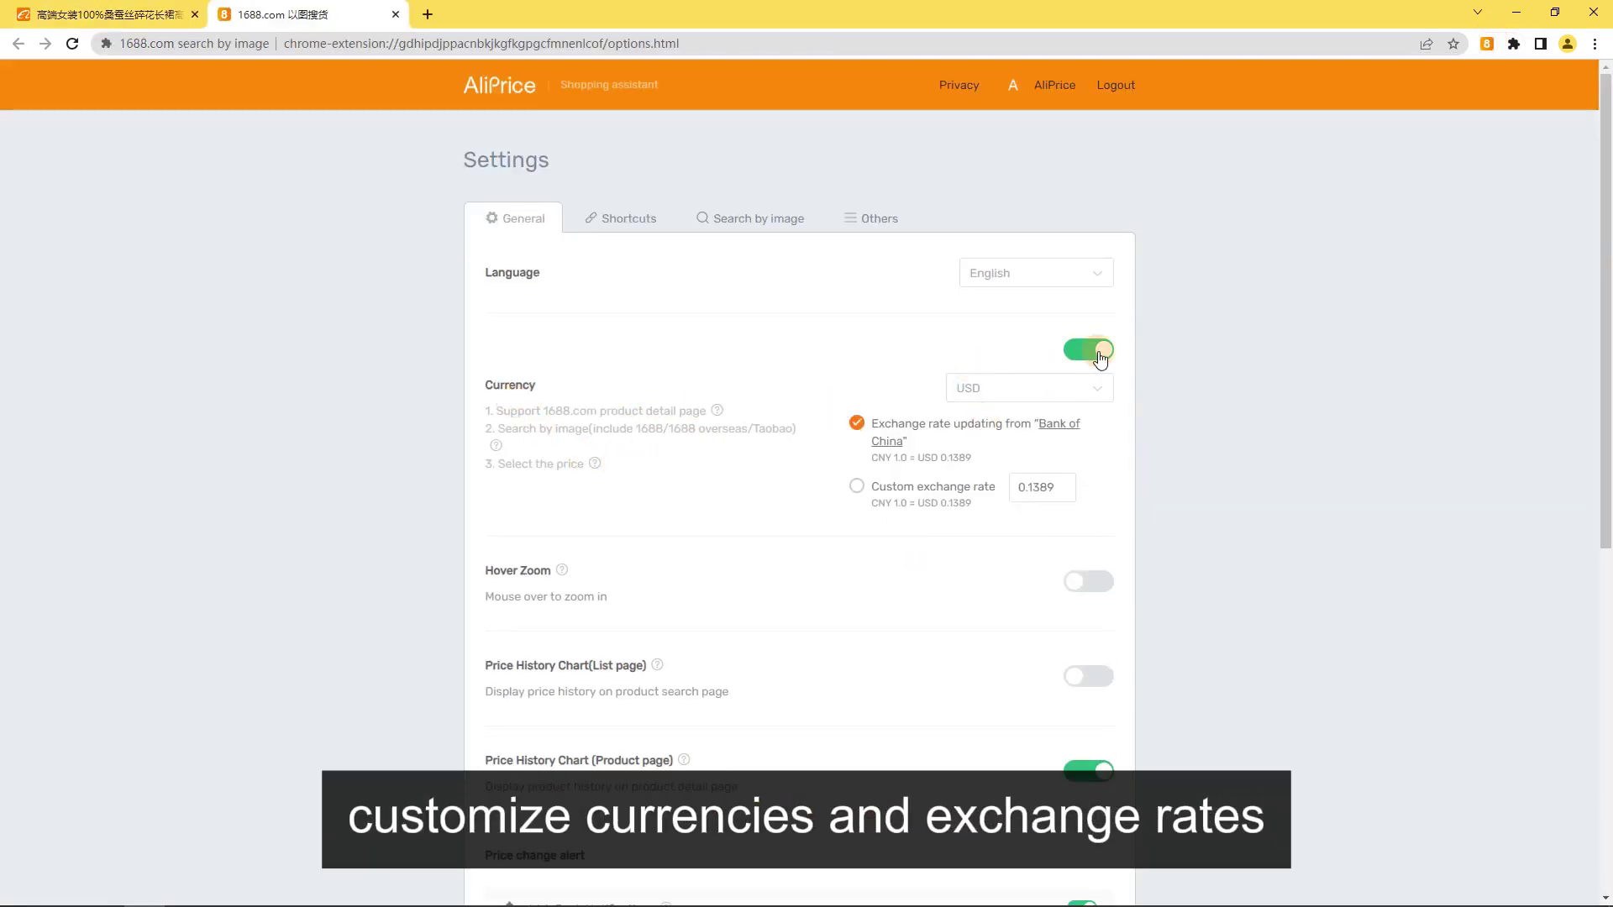
{"action": "left_click", "coordinate": [1007, 399]}
{"action": "left_click", "coordinate": [857, 496]}
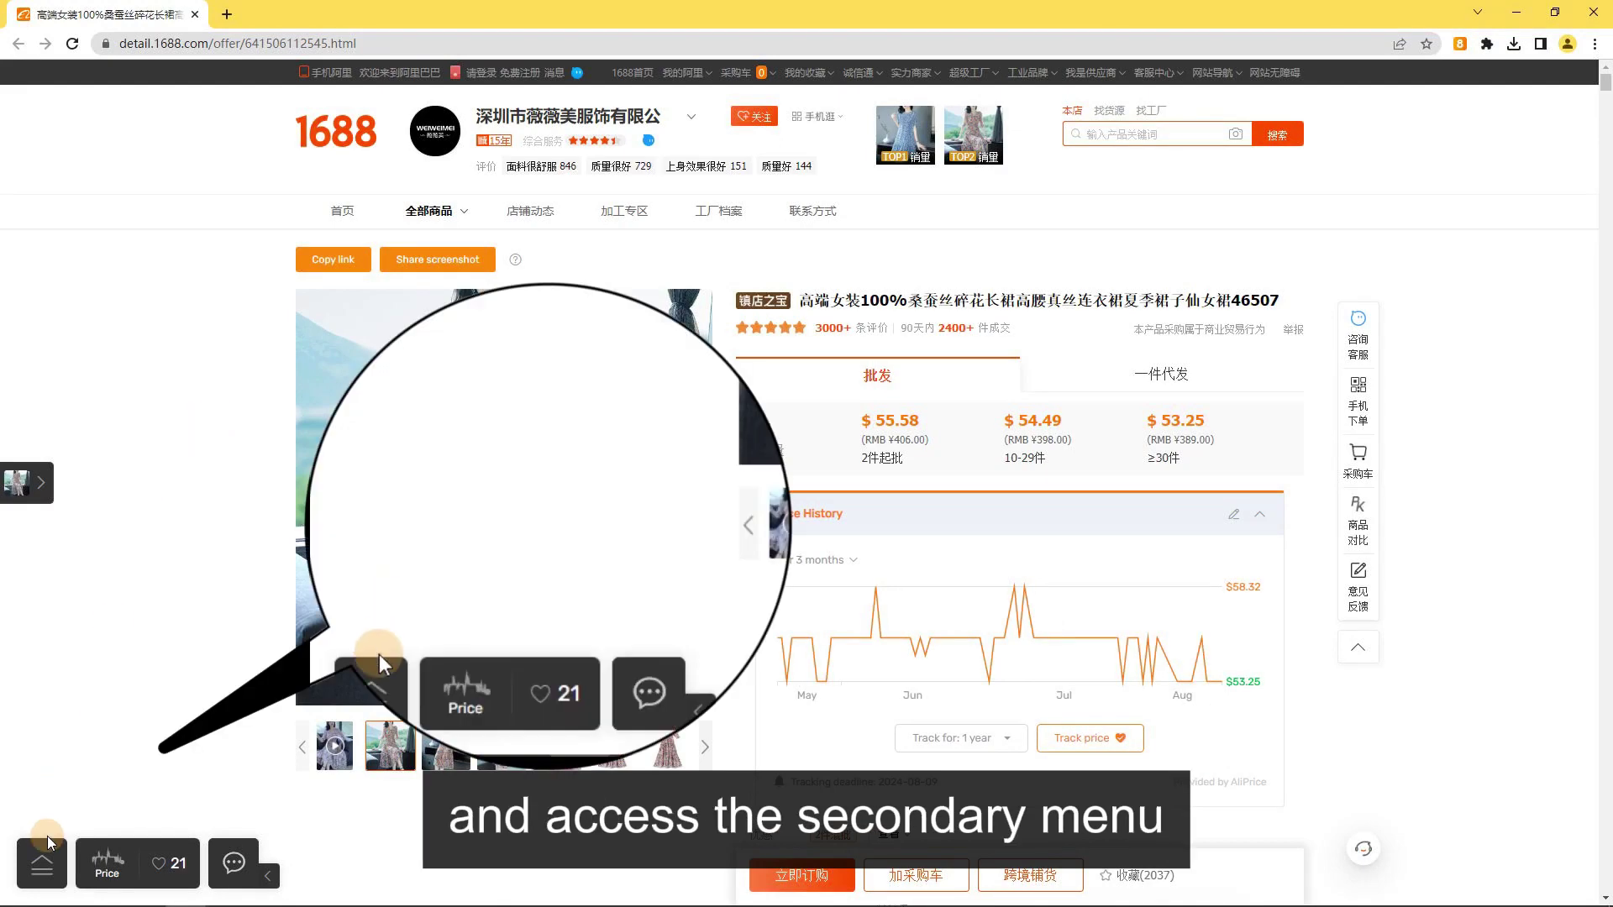
- Download all 35 product images and the video with the Download image tool
{"action": "left_click", "coordinate": [42, 861]}
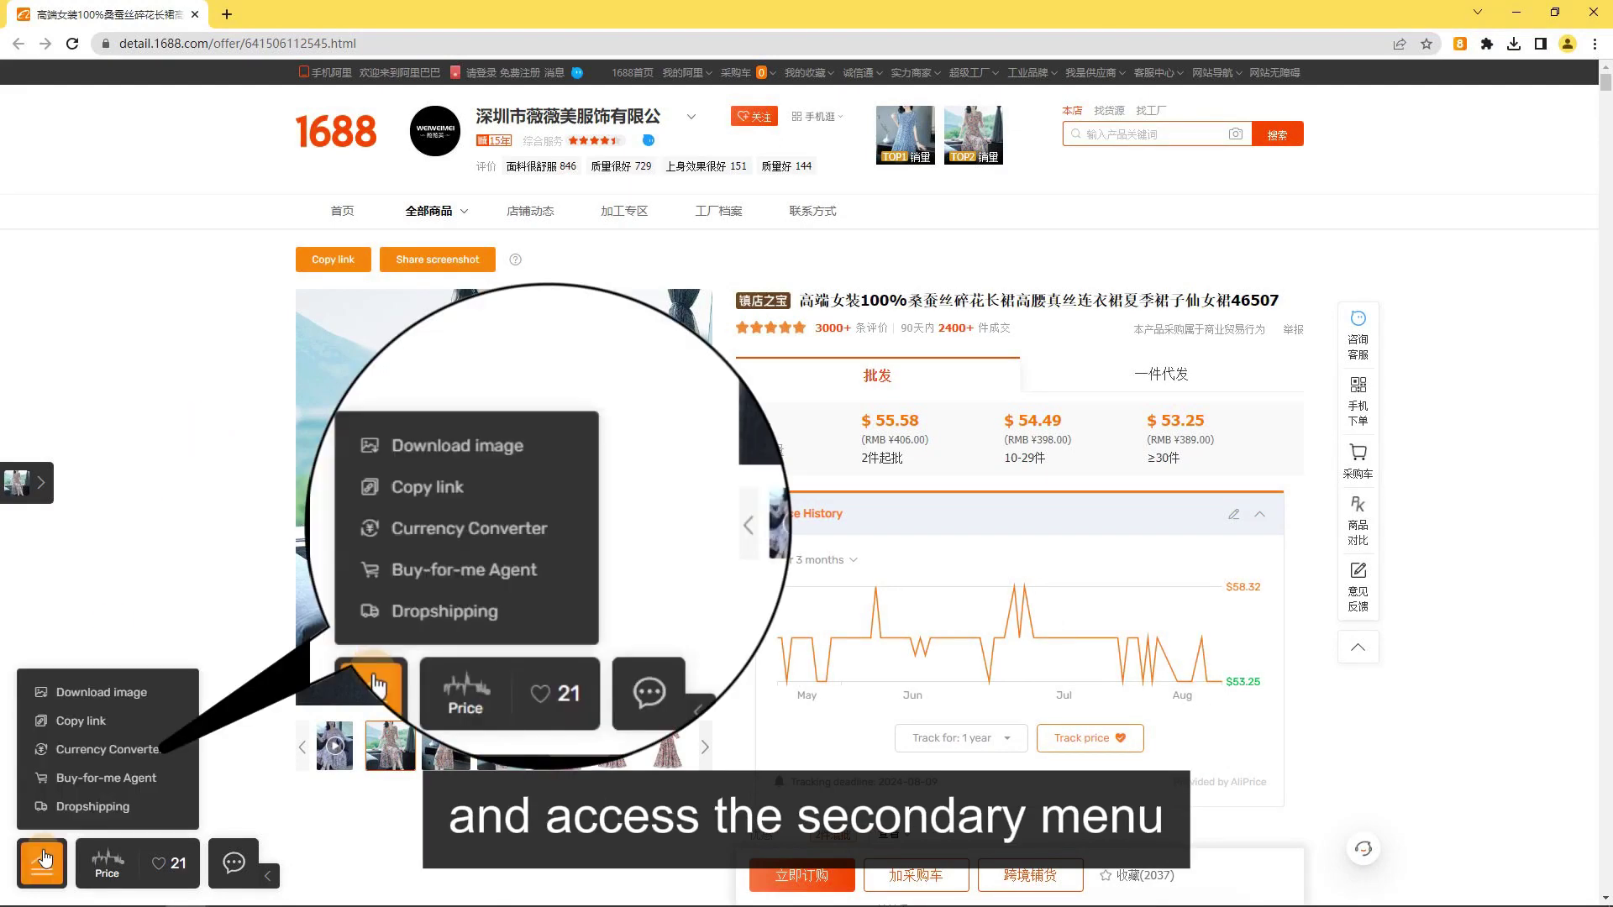
{"action": "left_click", "coordinate": [160, 694]}
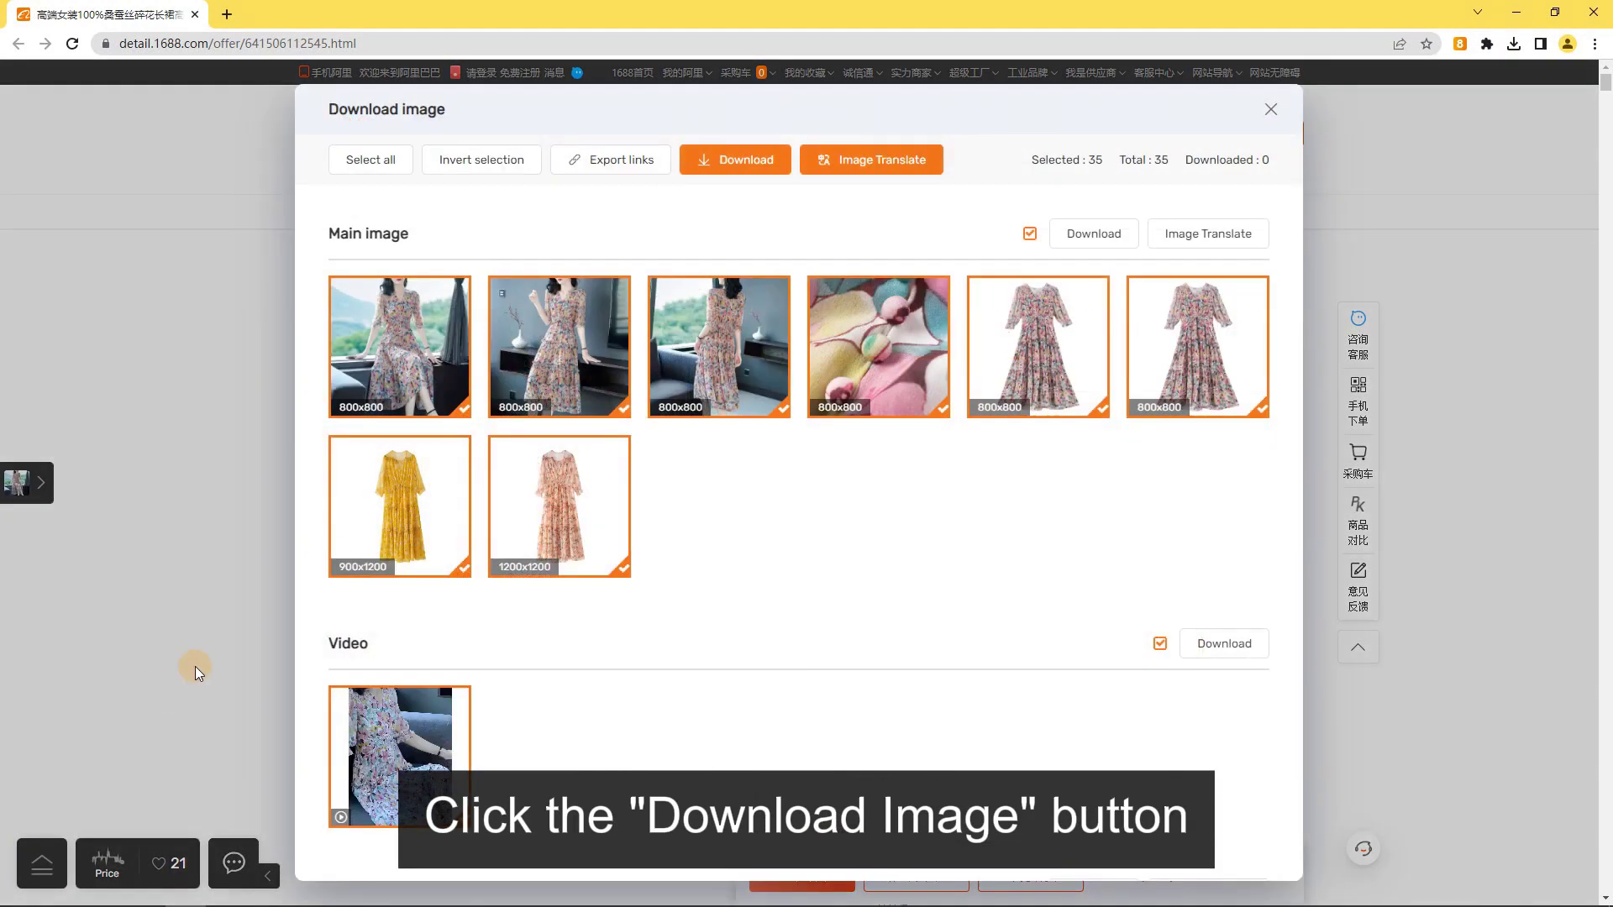
{"action": "scroll", "coordinate": [366, 269], "scroll_direction": "down", "scroll_amount": 2}
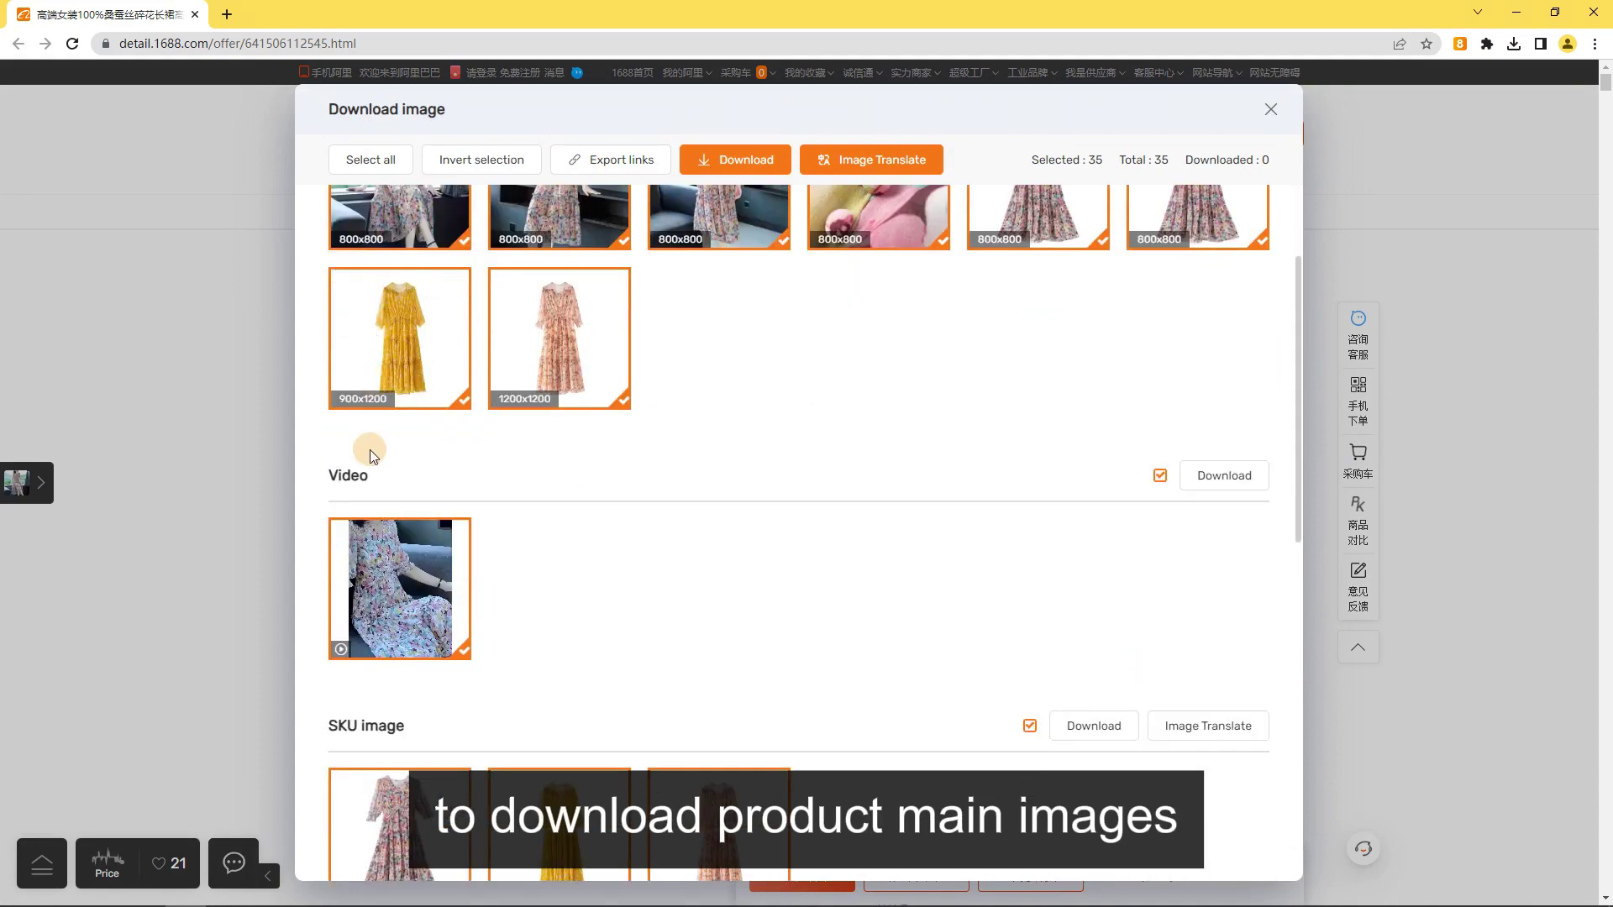
{"action": "scroll", "coordinate": [372, 451], "scroll_direction": "down", "scroll_amount": 3}
{"action": "scroll", "coordinate": [396, 532], "scroll_direction": "down", "scroll_amount": 2}
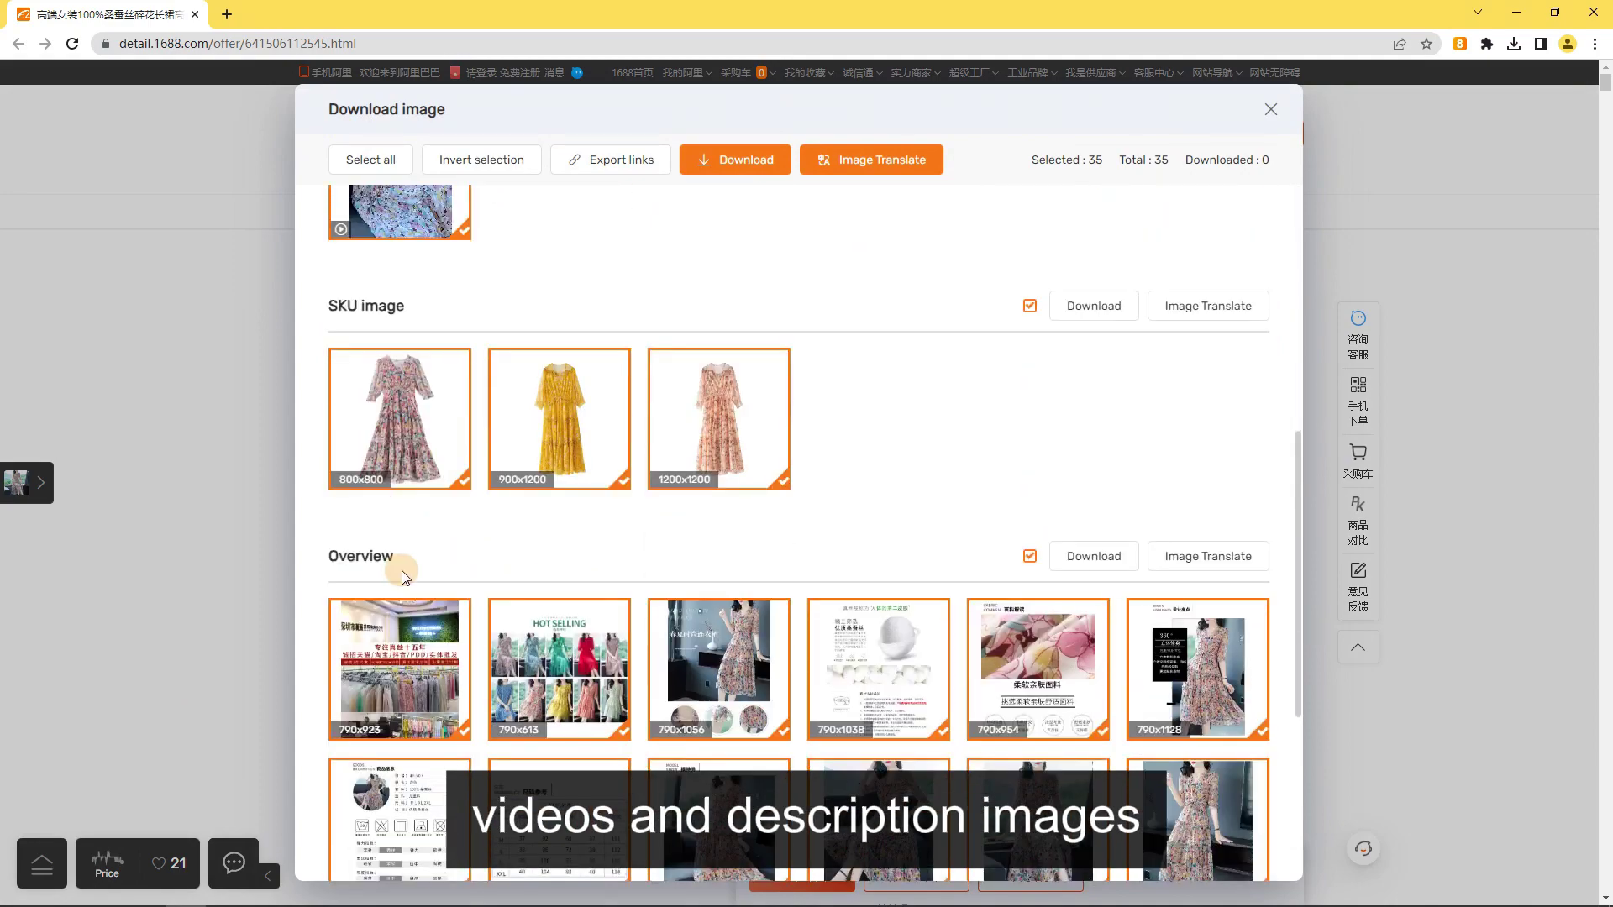
{"action": "scroll", "coordinate": [406, 576], "scroll_direction": "down", "scroll_amount": 4}
{"action": "left_click", "coordinate": [734, 160]}
{"action": "left_click", "coordinate": [995, 371]}
- Check the downloaded images folder, then show the exported image links
{"action": "left_click", "coordinate": [1464, 129]}
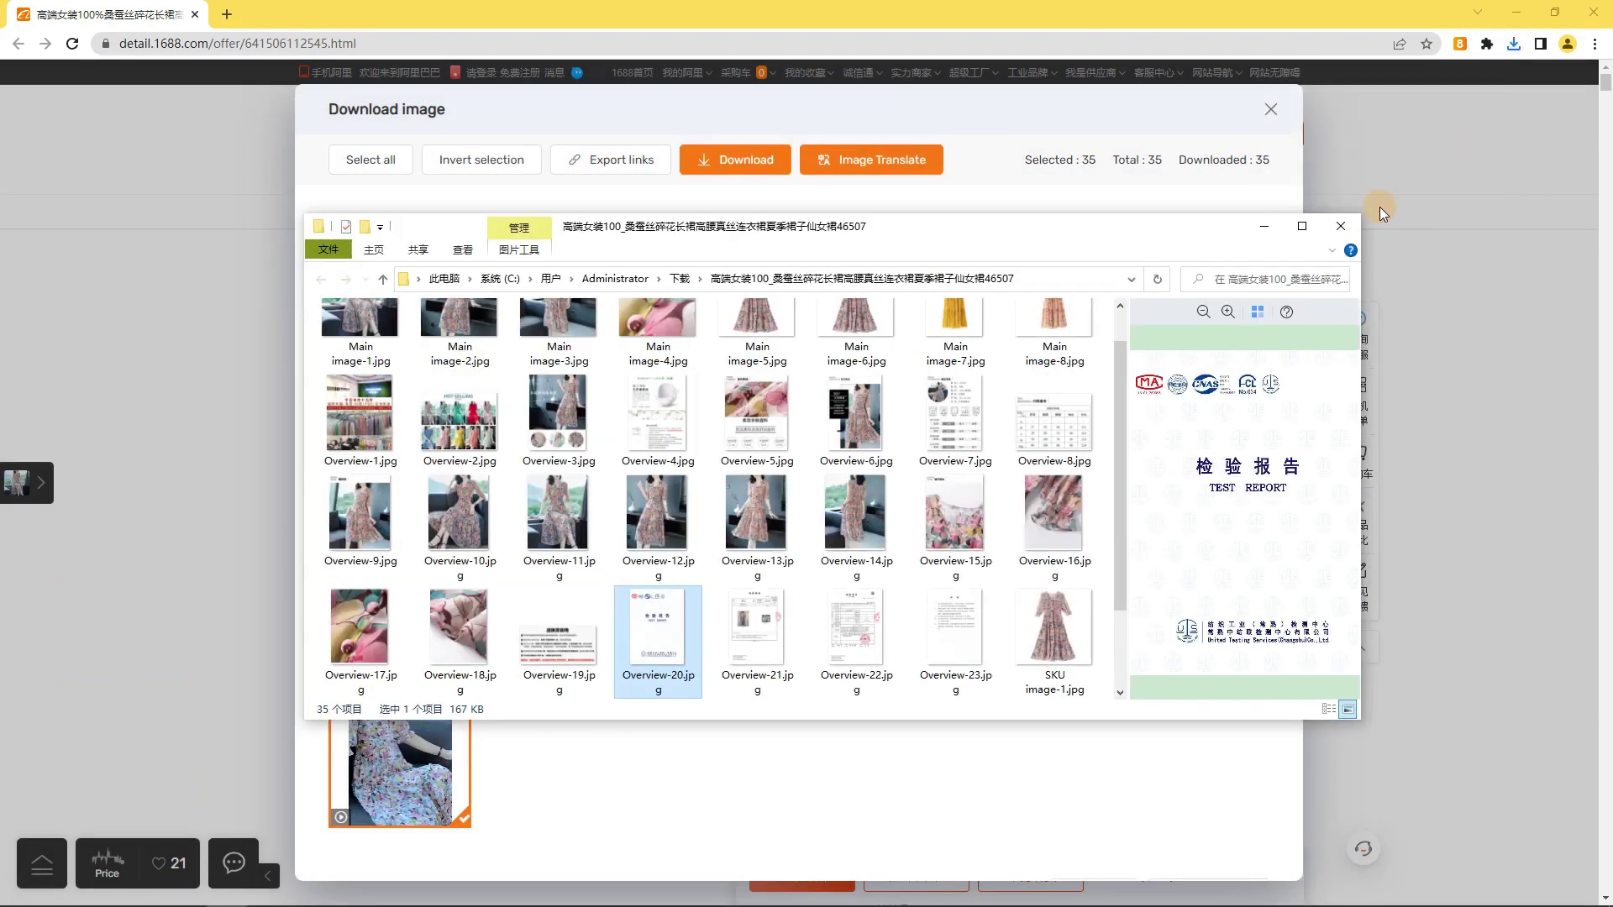
{"action": "scroll", "coordinate": [978, 425], "scroll_direction": "up", "scroll_amount": 1}
{"action": "left_click", "coordinate": [1339, 230]}
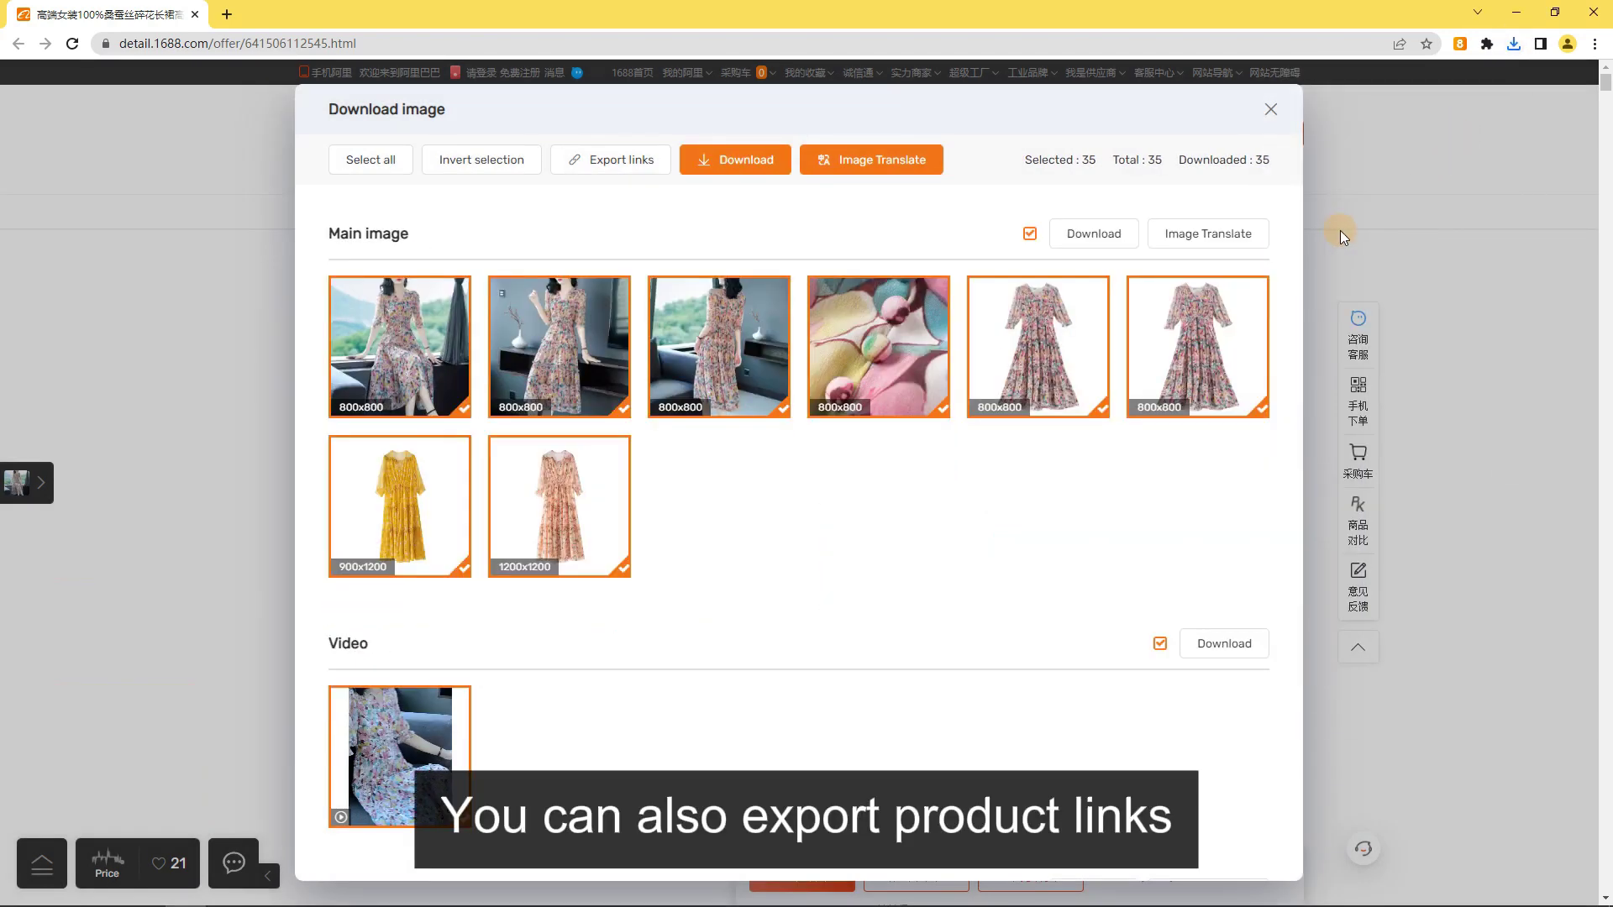
{"action": "left_click", "coordinate": [603, 160]}
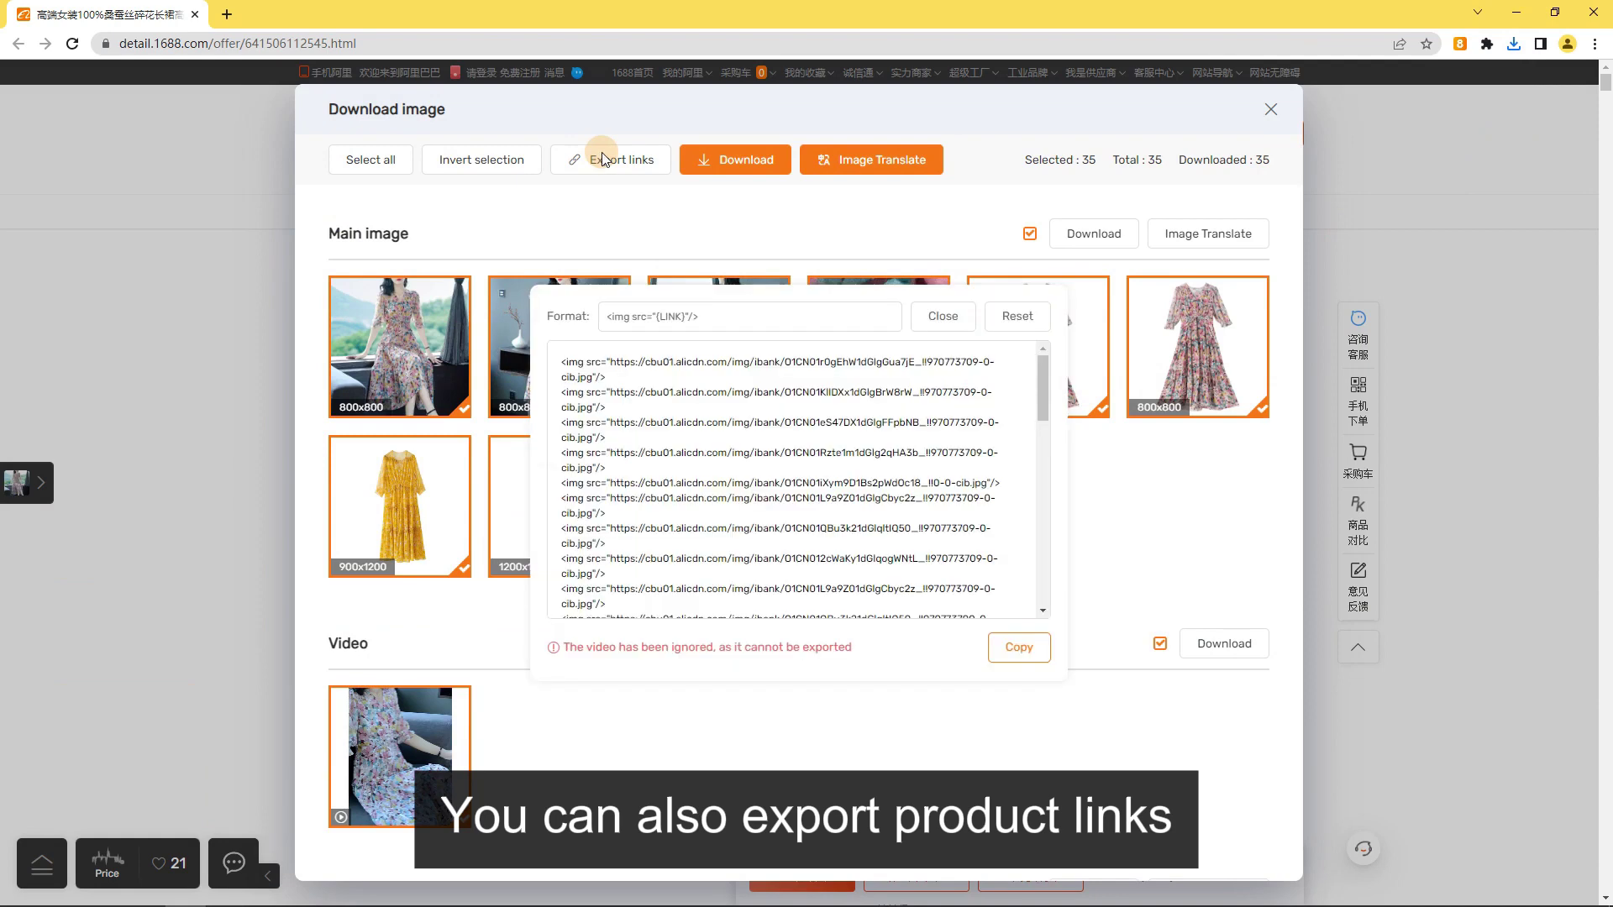
- Select the 790x1038 and 790x954 Overview images and send them to Image Translate
{"action": "scroll", "coordinate": [684, 404], "scroll_direction": "down", "scroll_amount": 4}
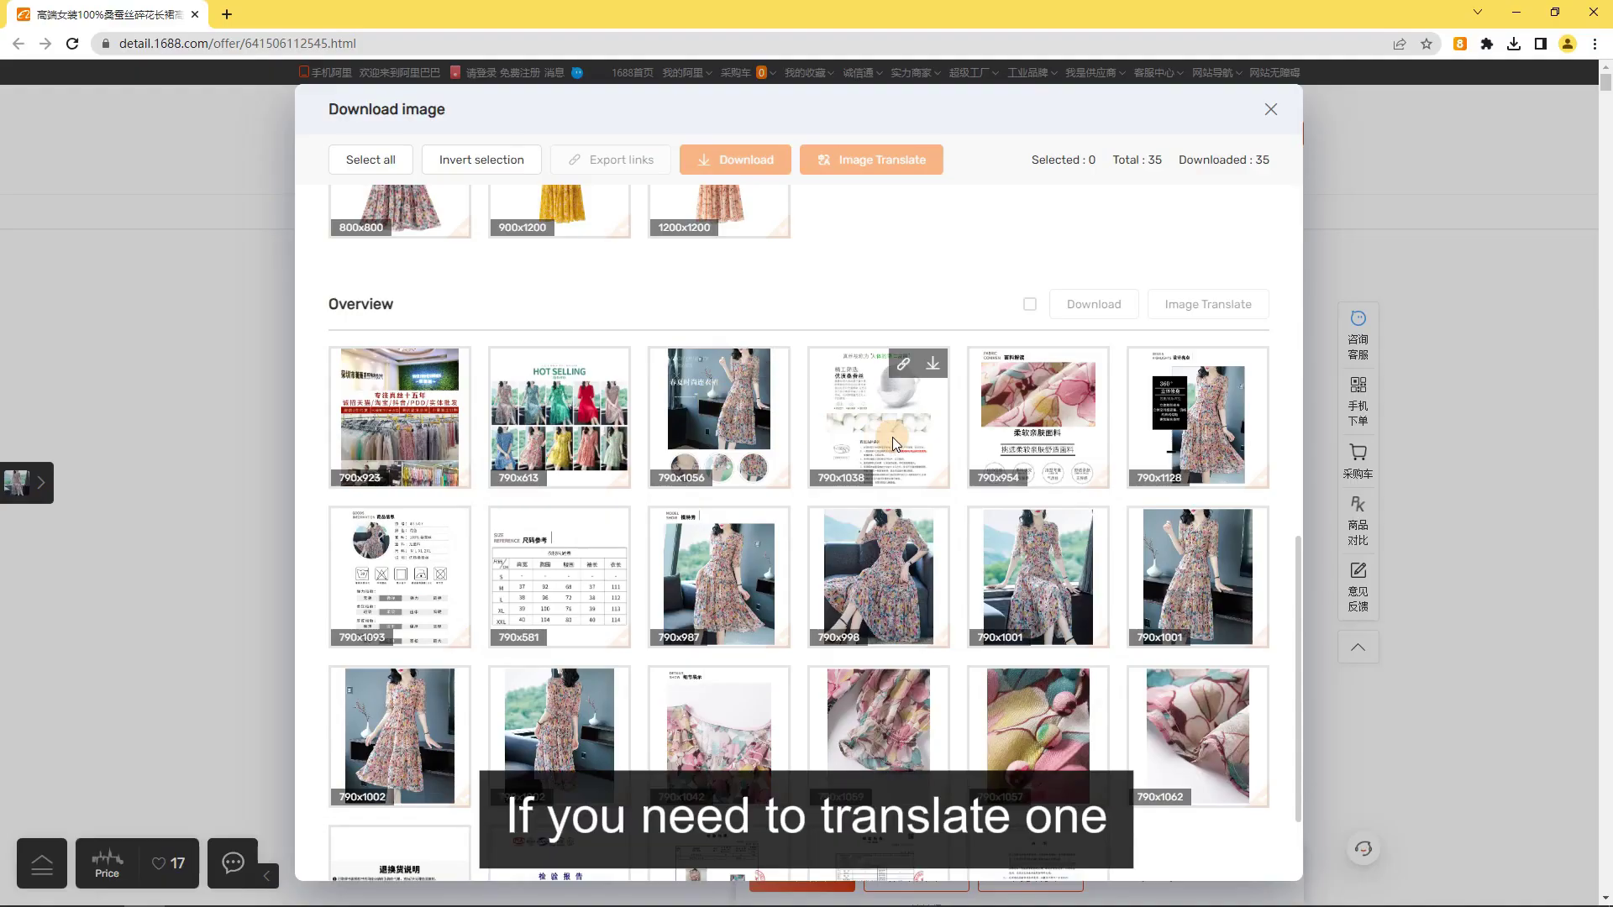
{"action": "left_click", "coordinate": [895, 443]}
{"action": "left_click", "coordinate": [1052, 439]}
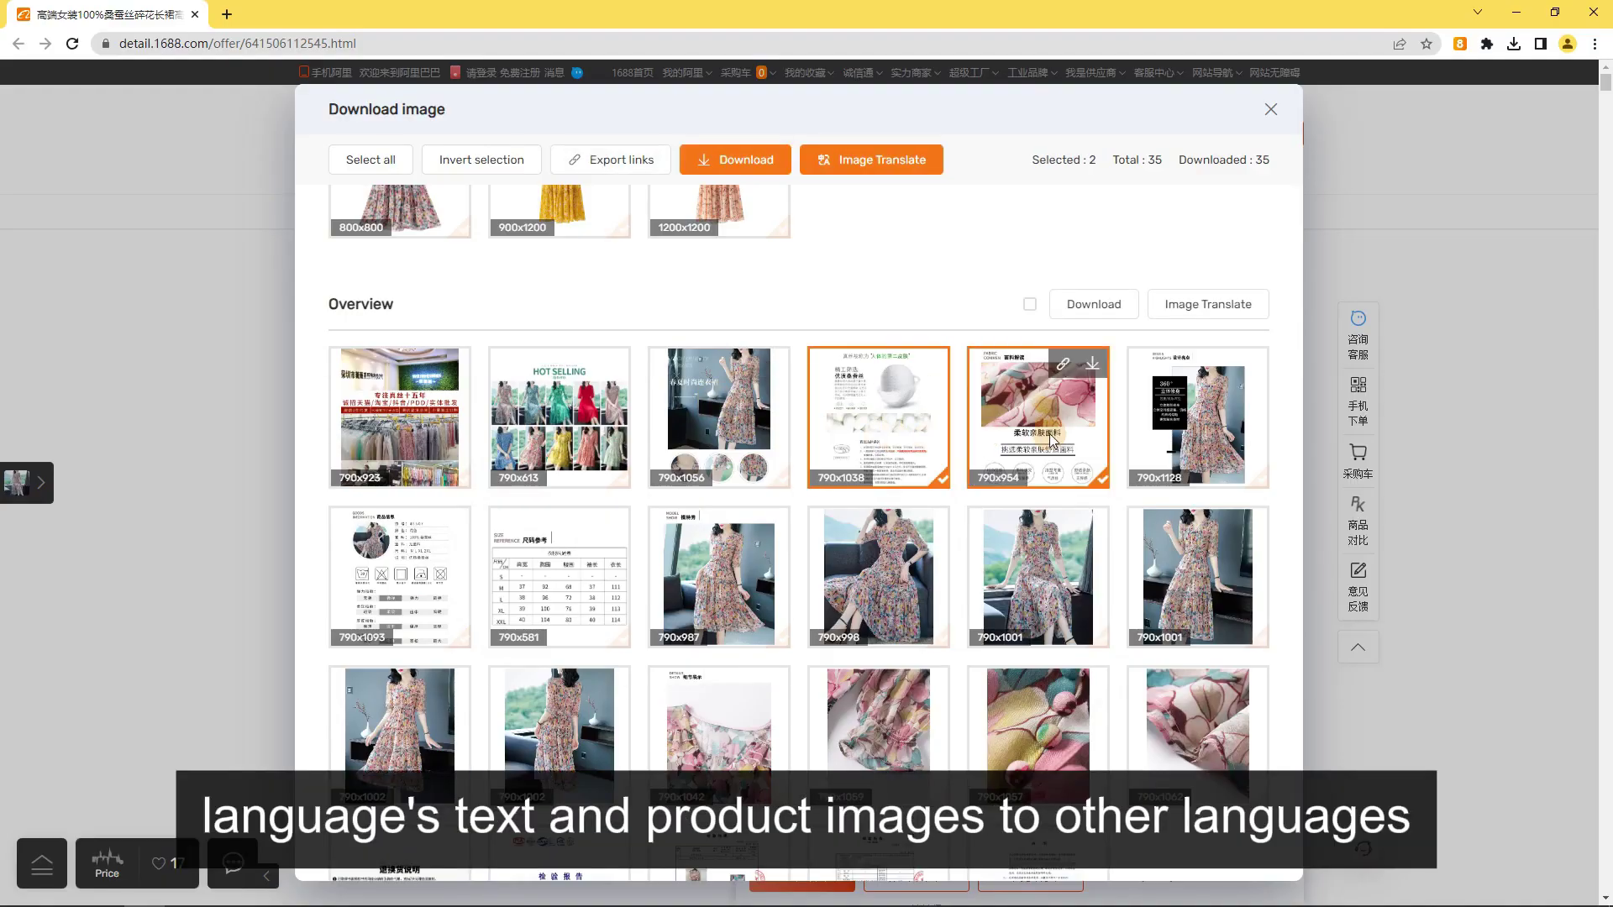
{"action": "left_click", "coordinate": [904, 164]}
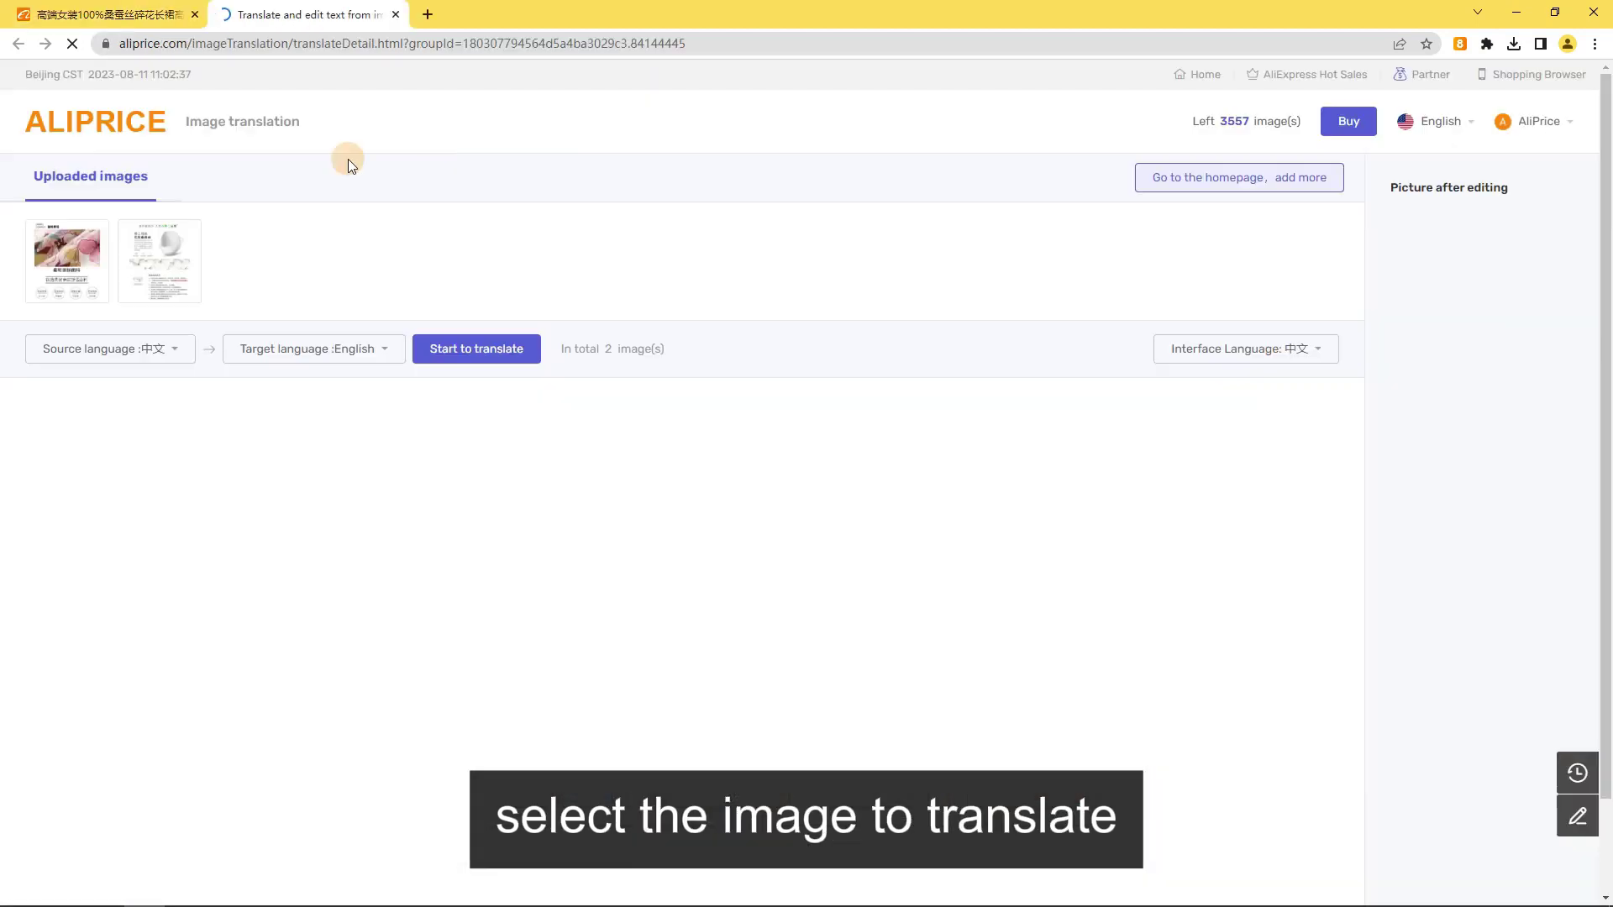
- Translate both images from Chinese into English, then submit and confirm all edited pictures
{"action": "left_click", "coordinate": [343, 351]}
{"action": "left_click", "coordinate": [470, 350]}
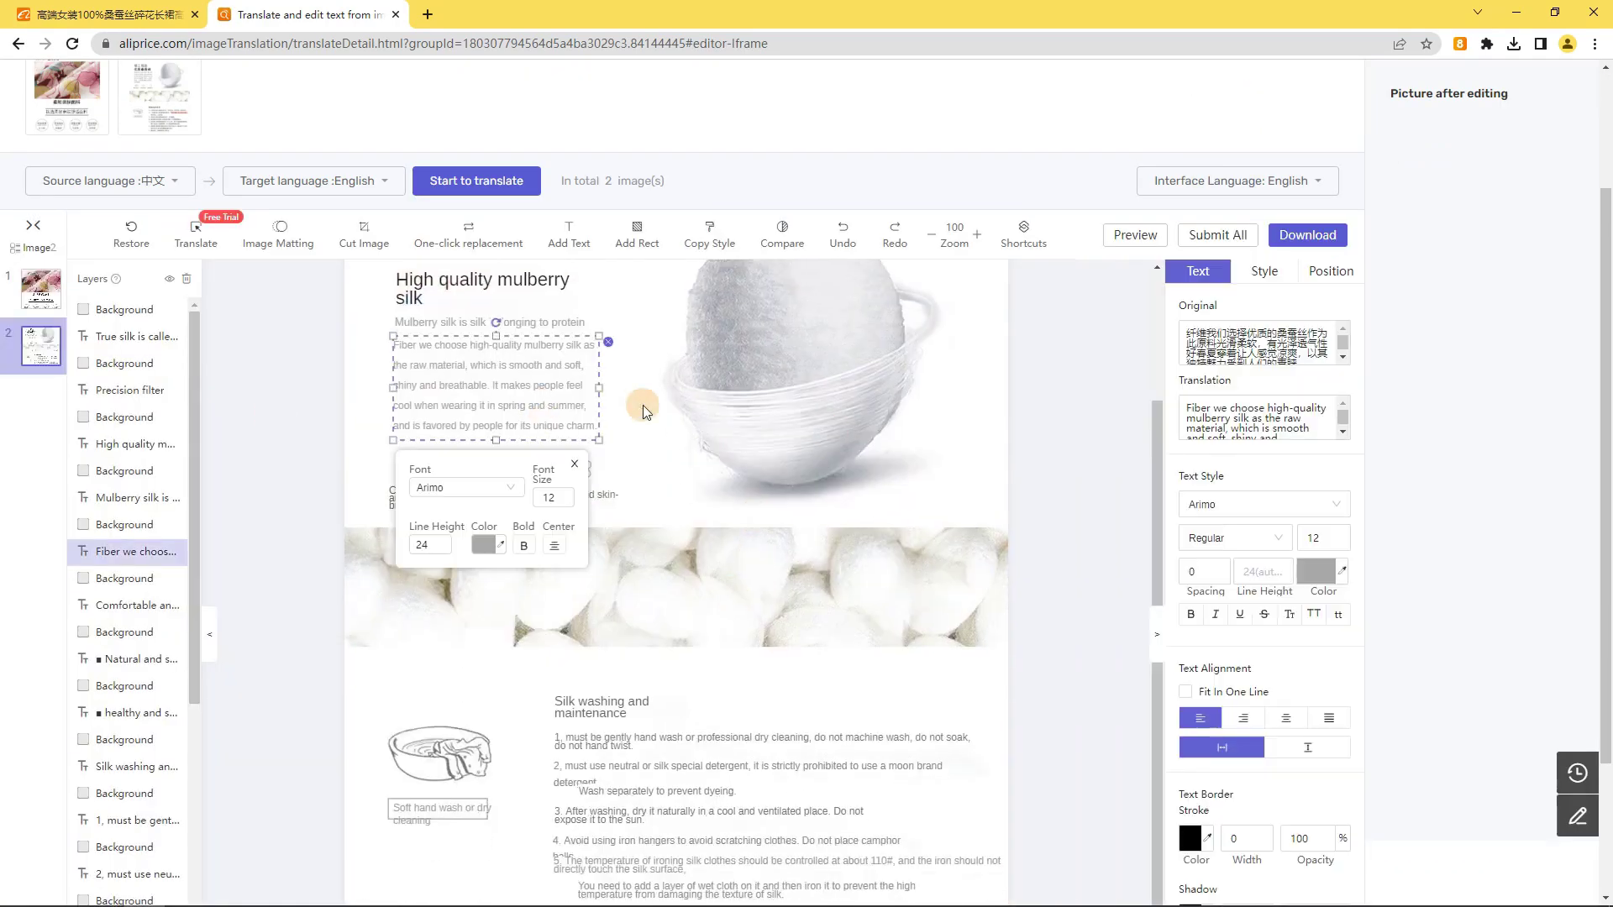
{"action": "scroll", "coordinate": [1272, 464], "scroll_direction": "up", "scroll_amount": 2}
{"action": "left_click", "coordinate": [1216, 402]}
{"action": "left_click", "coordinate": [1483, 219]}
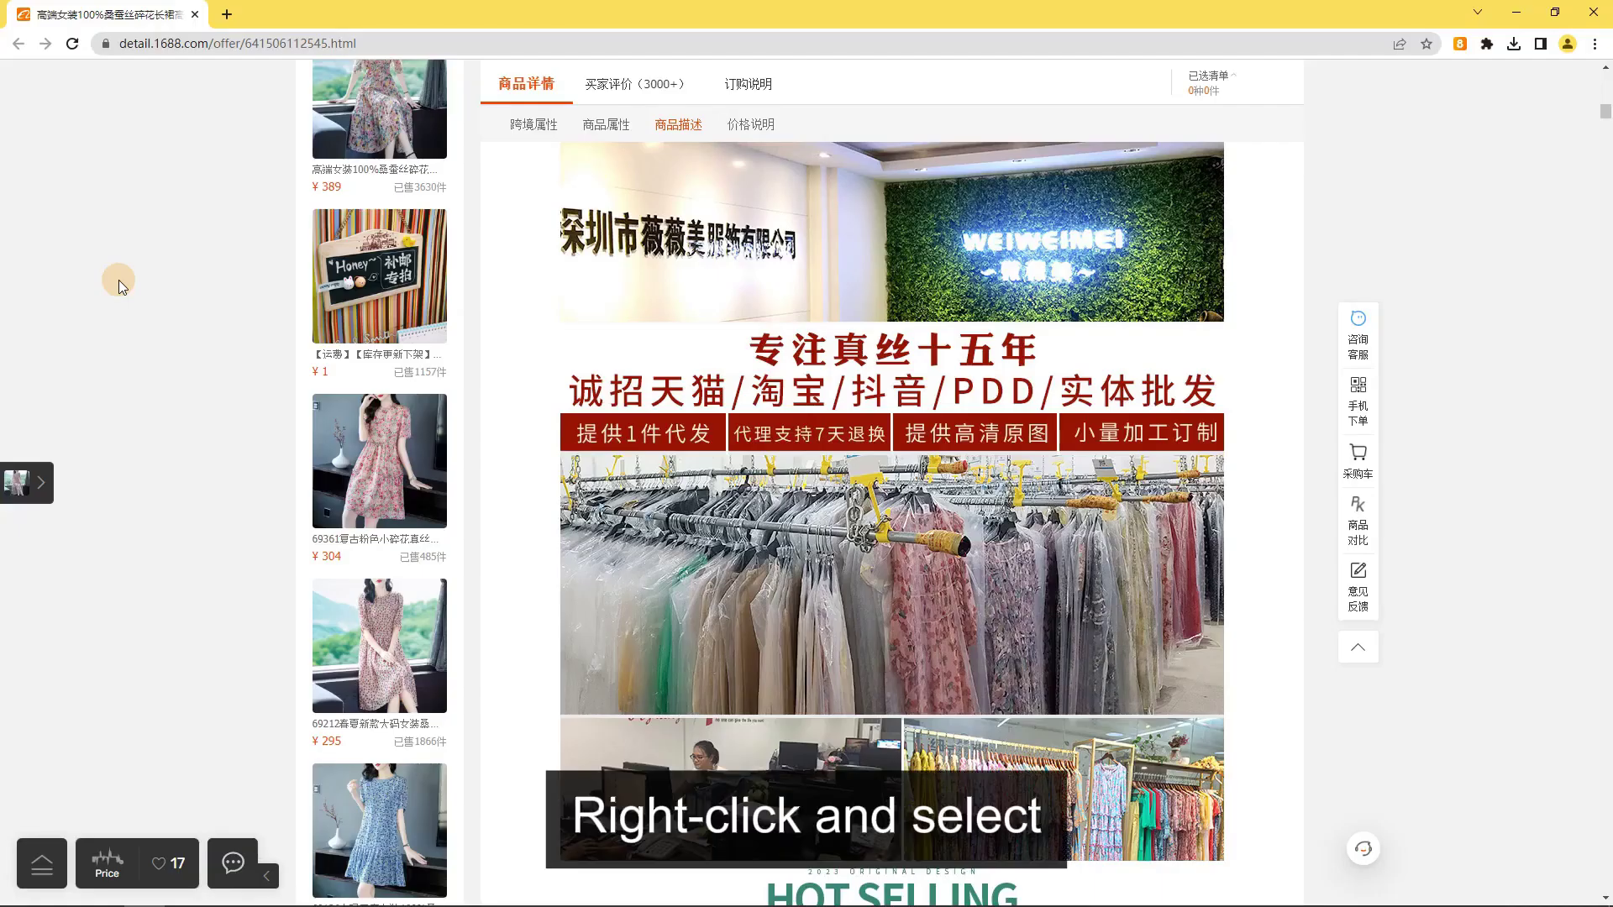
- Capture the red Chinese description banner with Capture to translate and translate its text
{"action": "right_click", "coordinate": [118, 280]}
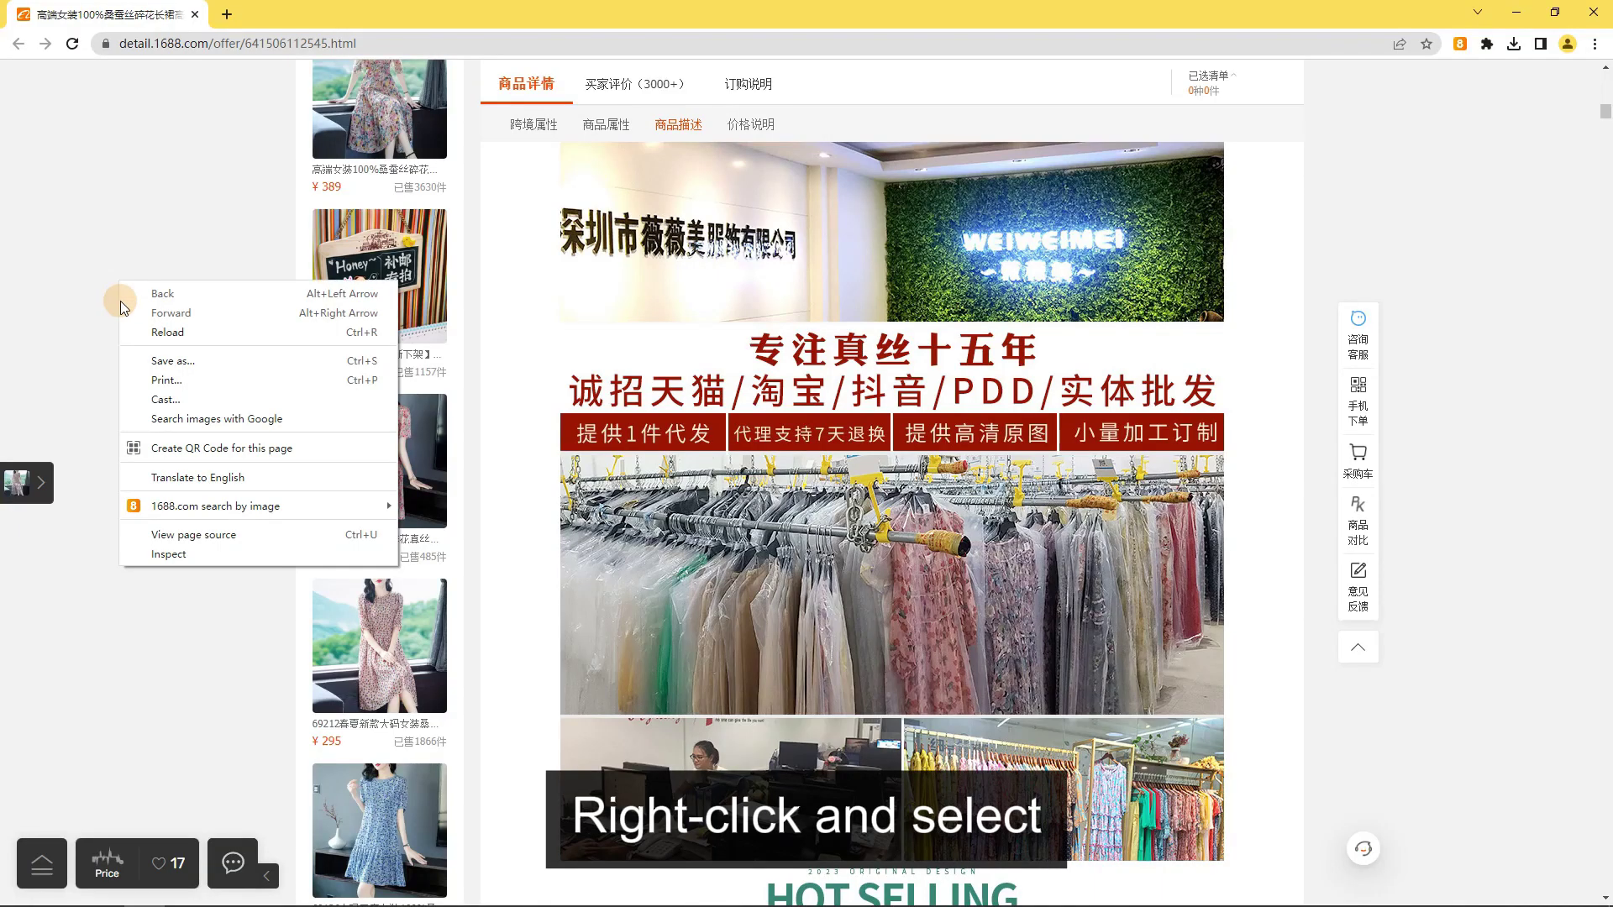
{"action": "mouse_move", "coordinate": [336, 505]}
{"action": "left_click", "coordinate": [504, 525]}
{"action": "left_click_drag", "start_coordinate": [543, 324], "coordinate": [1235, 455]}
{"action": "left_click", "coordinate": [592, 487]}
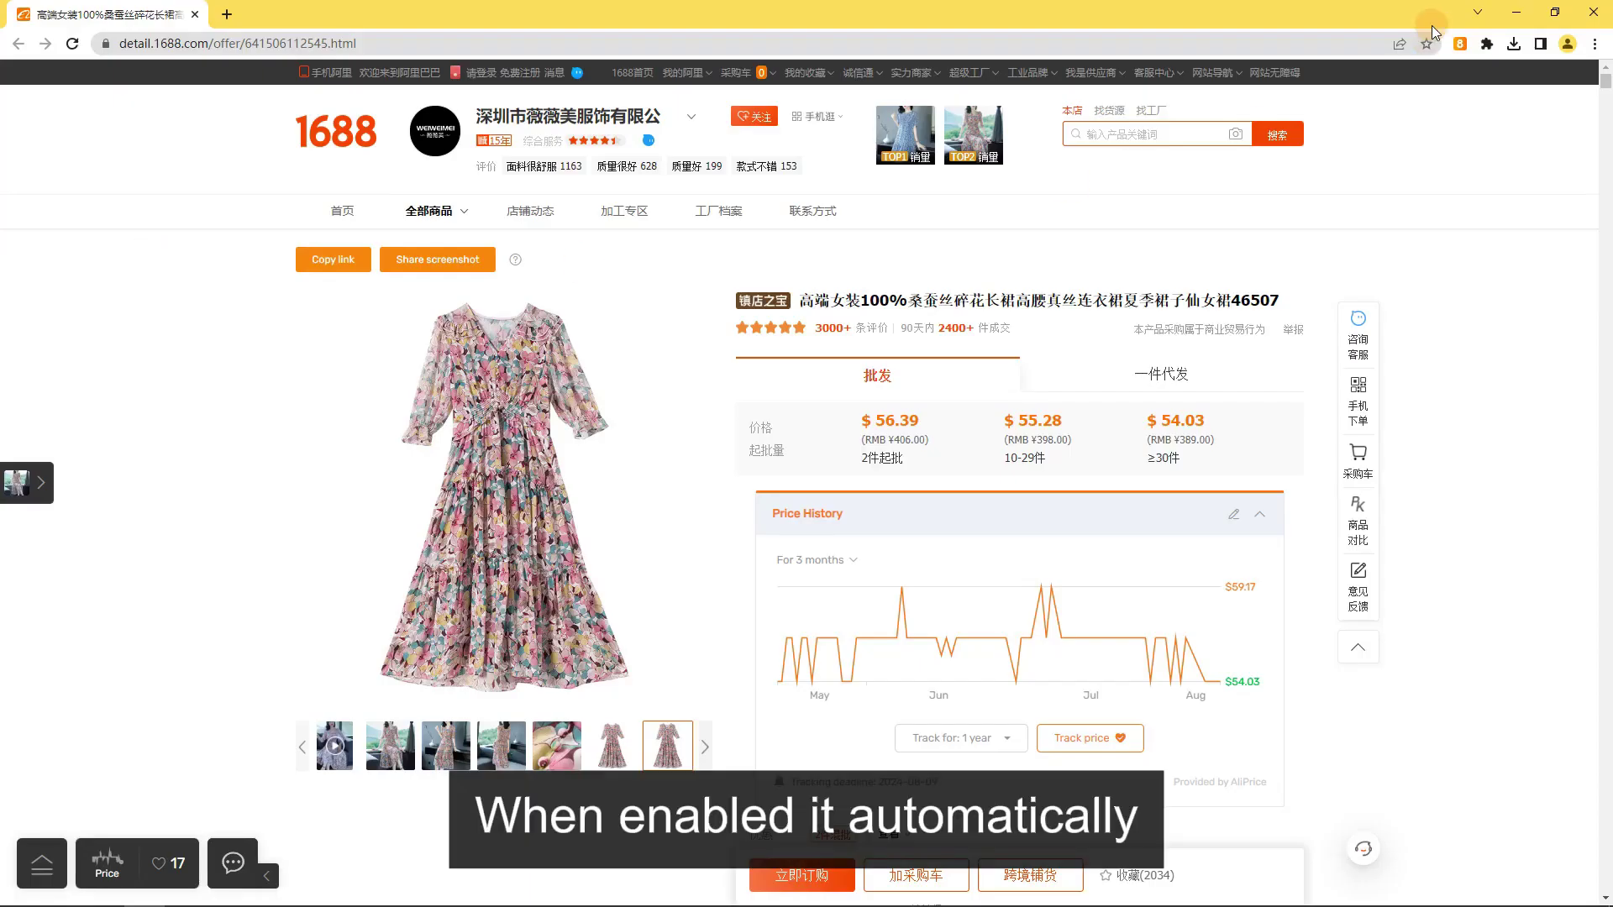
- Search 1688 from the extension's quick search with the English keyword 'dre', opening 裙子 results in a new tab
{"action": "left_click", "coordinate": [1459, 44]}
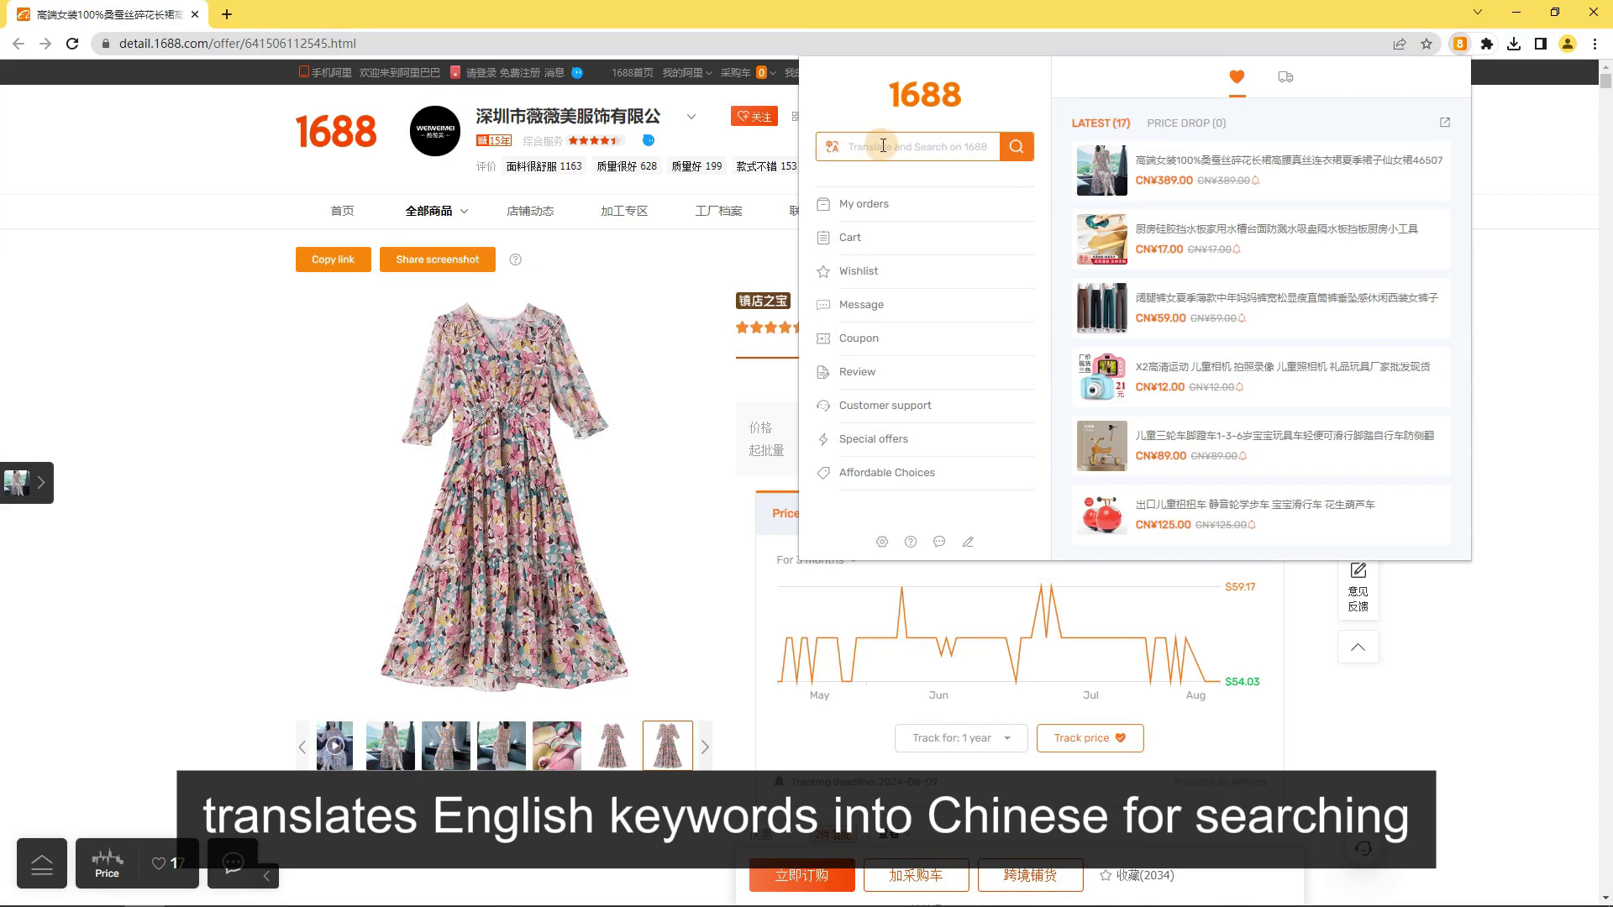
{"action": "type", "text": "dre"}
{"action": "left_click", "coordinate": [1016, 146]}
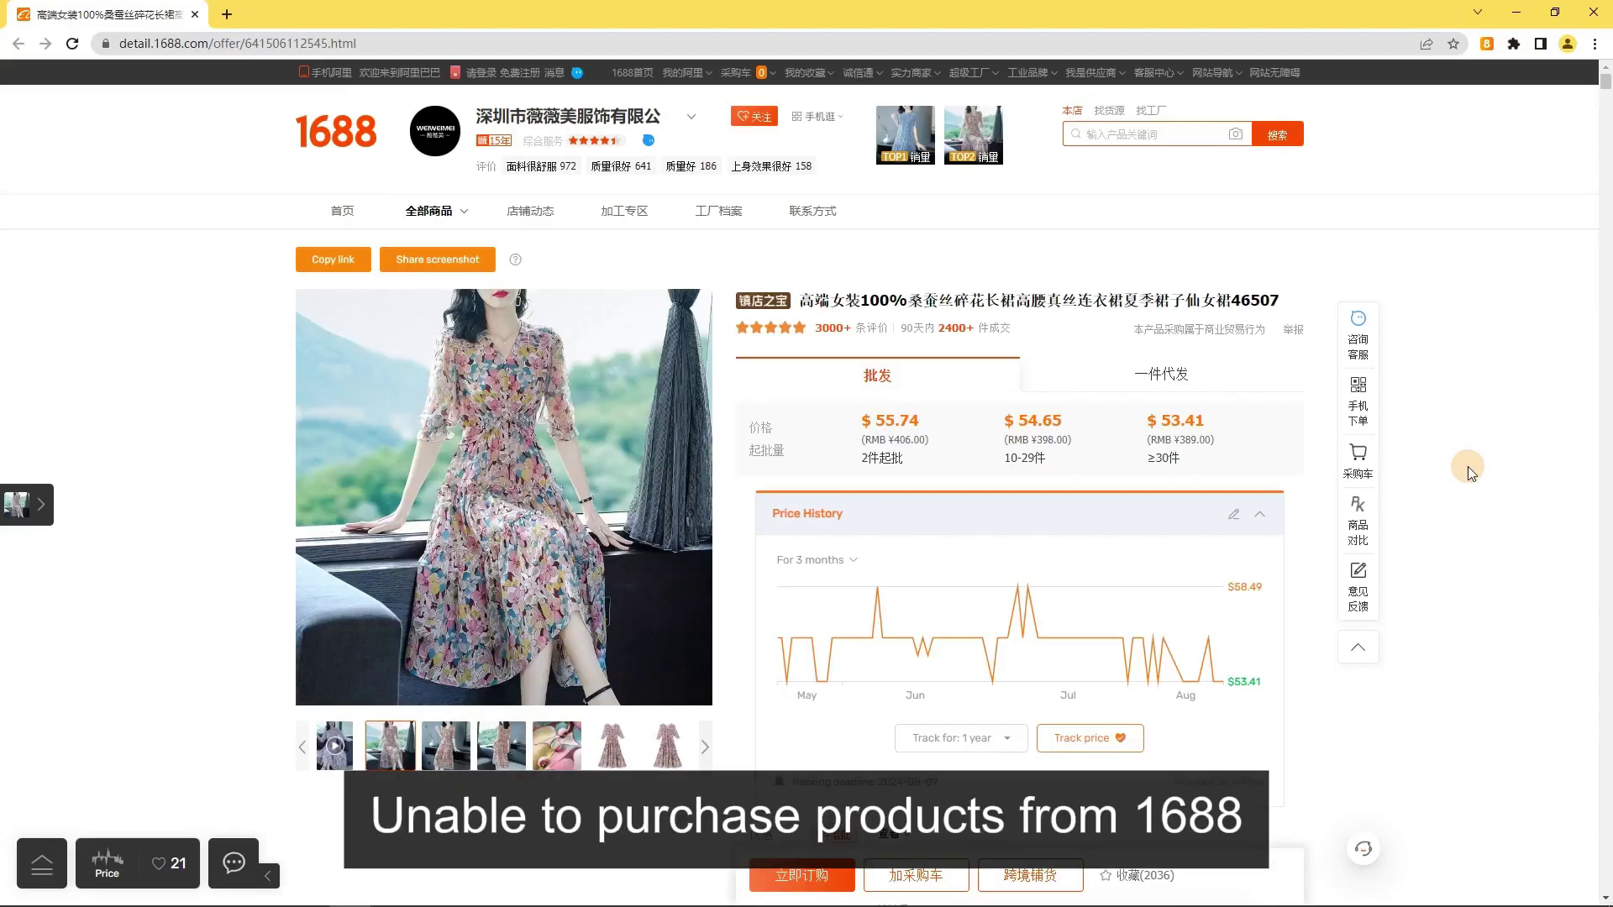
- Review the dress's available shipping methods and their costs
{"action": "scroll", "coordinate": [1465, 471], "scroll_direction": "down", "scroll_amount": 8}
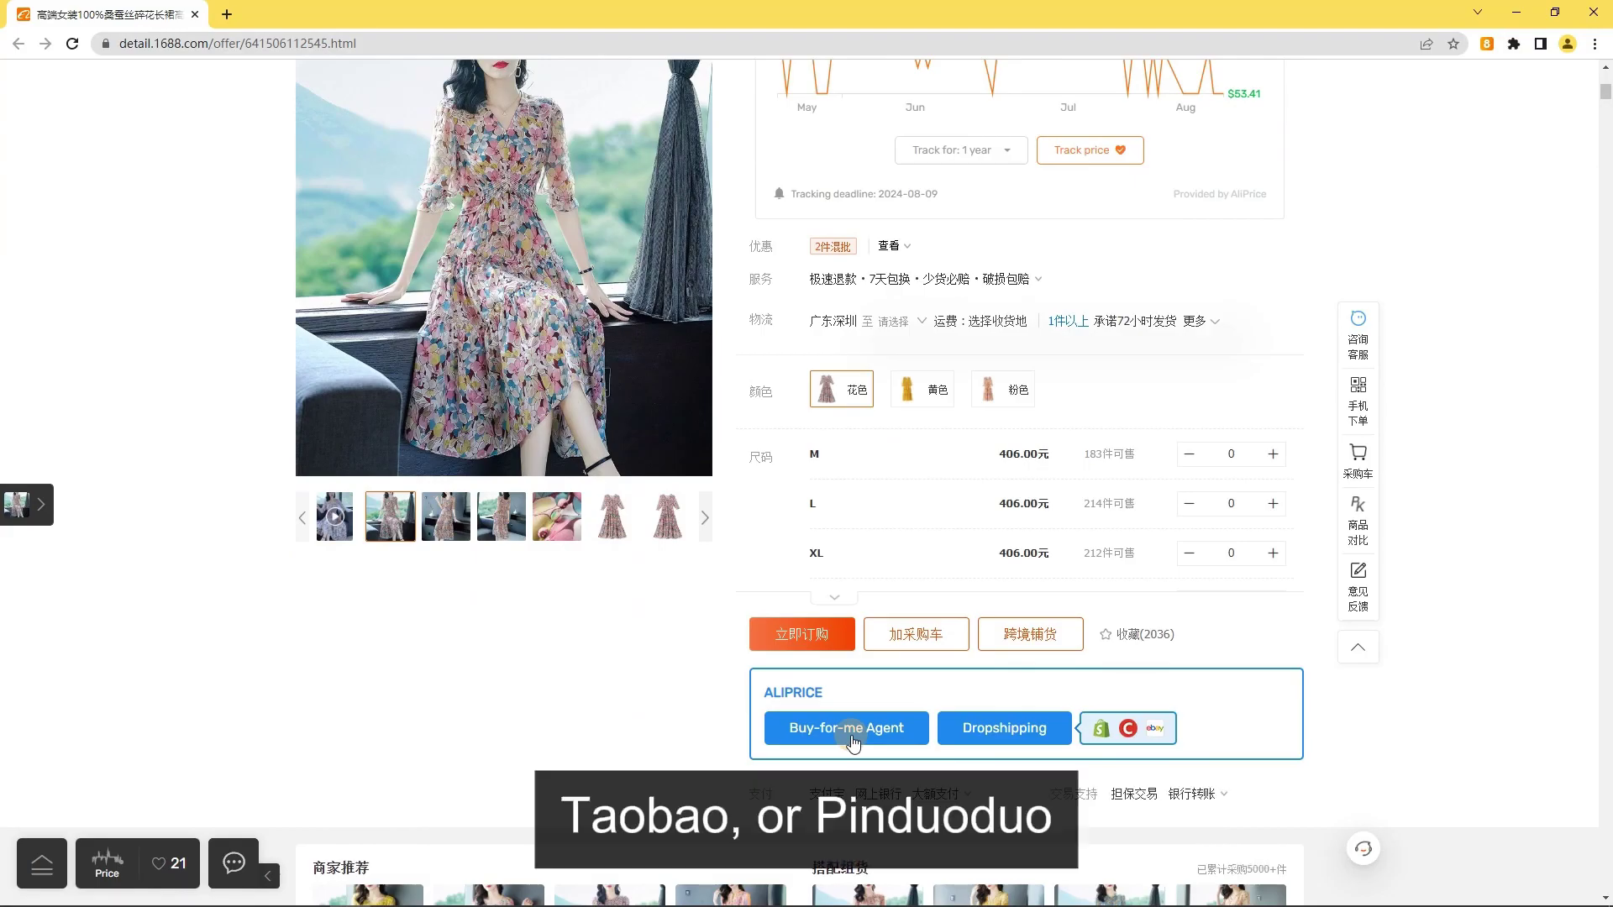
{"action": "scroll", "coordinate": [852, 742], "scroll_direction": "down", "scroll_amount": 20}
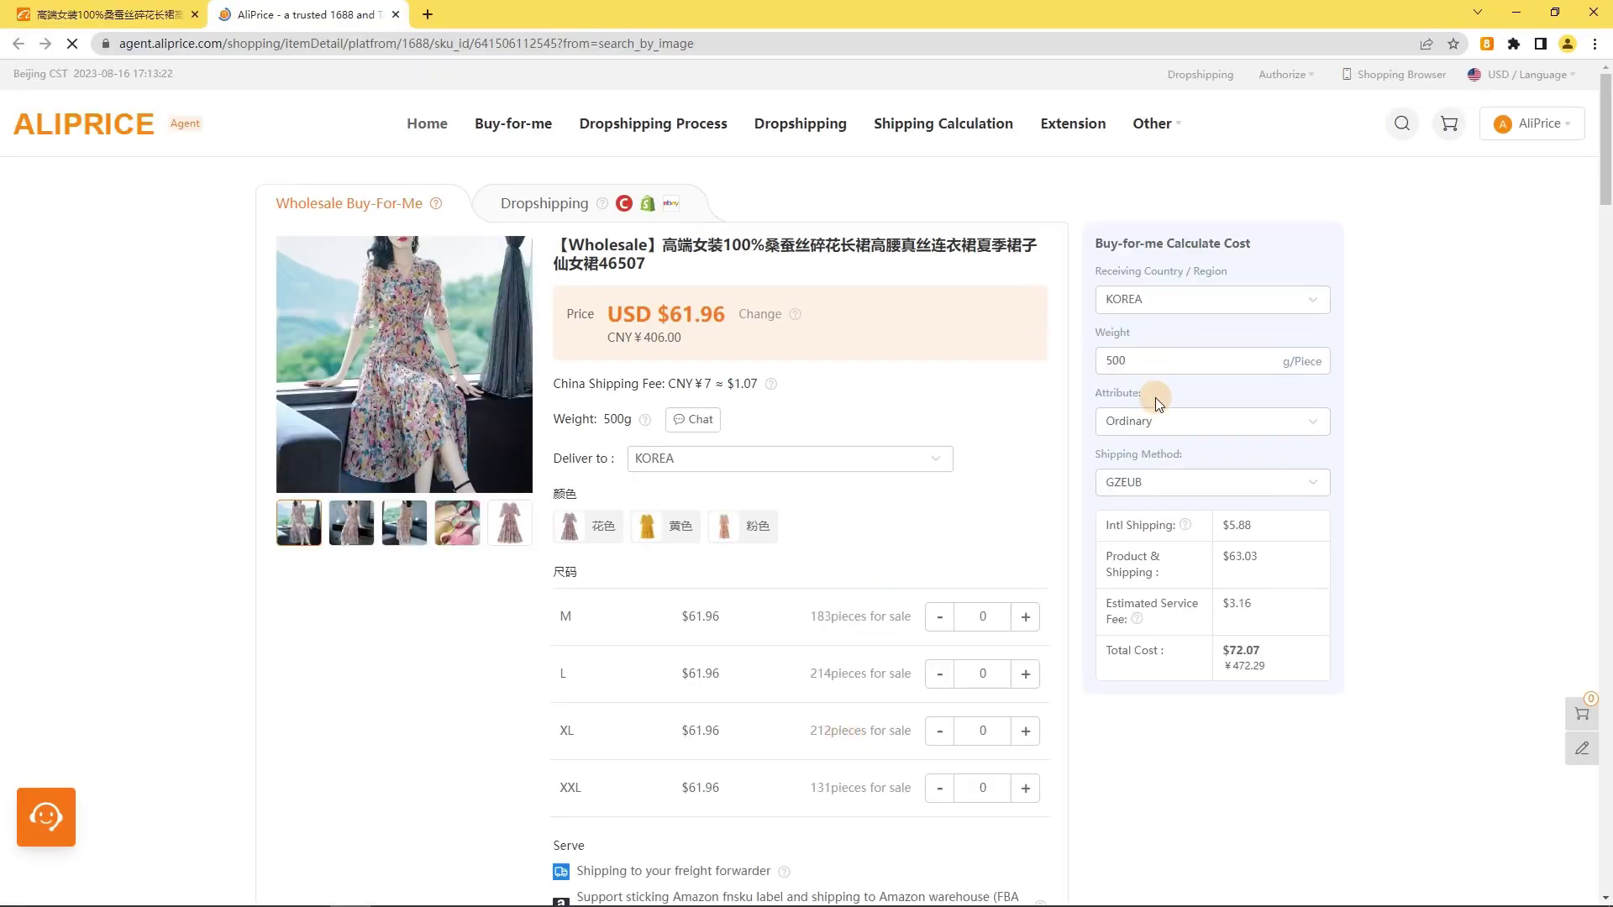
{"action": "left_click", "coordinate": [1172, 482]}
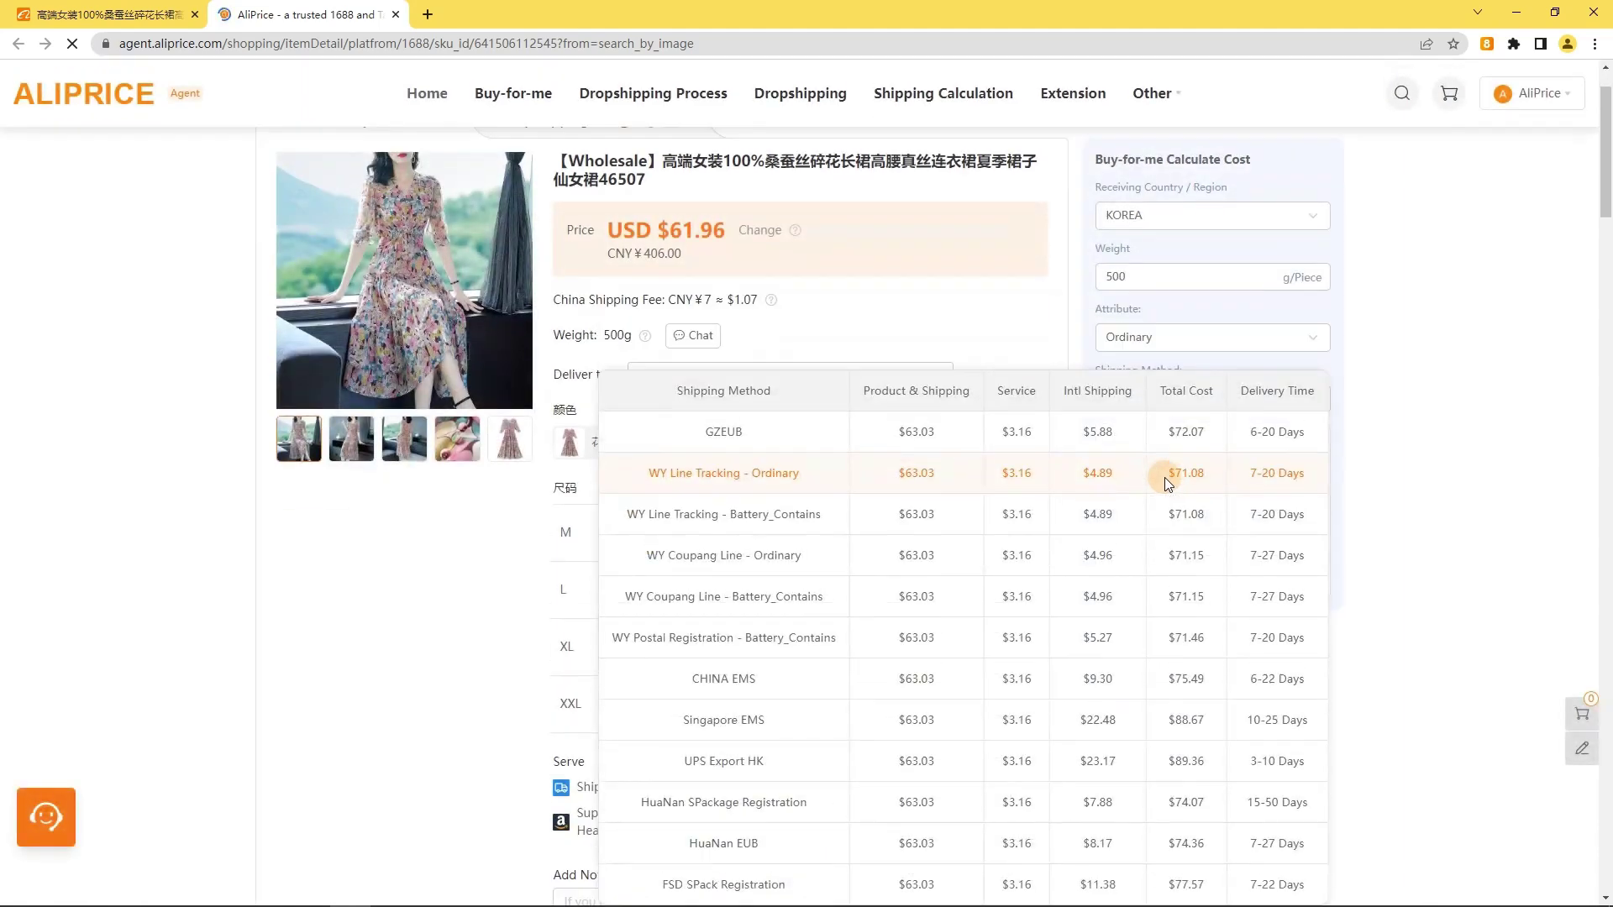
{"action": "left_click", "coordinate": [444, 589]}
- Choose the 花色 colour, order 2 in size M and 1 in L, and add them to the cart
{"action": "left_click", "coordinate": [623, 444]}
{"action": "double_click", "coordinate": [1025, 533]}
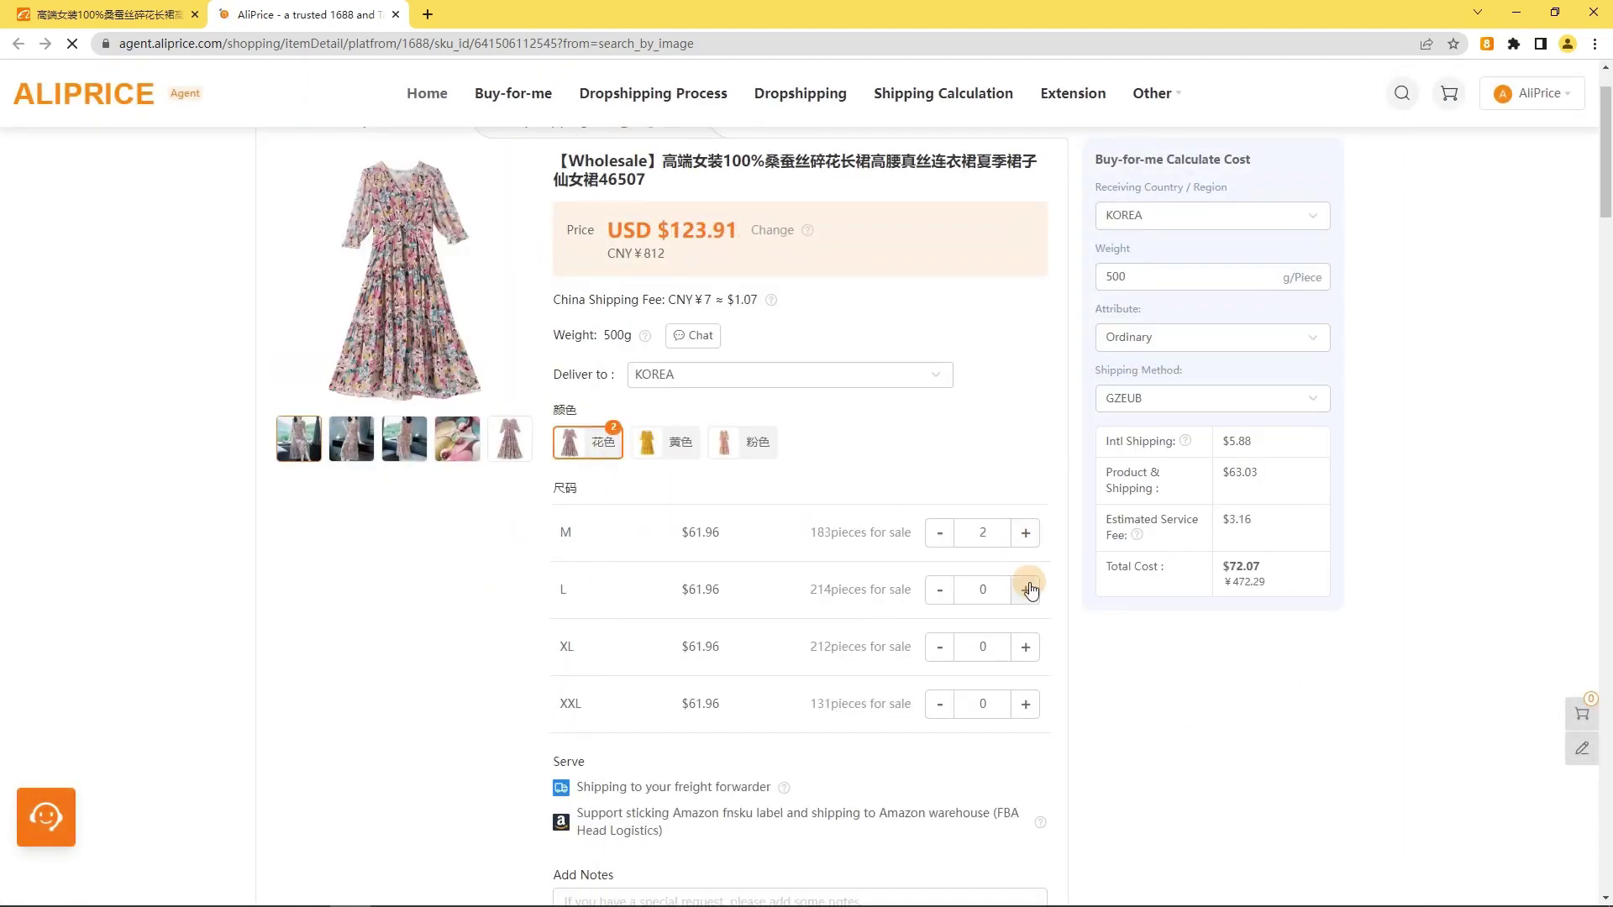
{"action": "scroll", "coordinate": [1028, 583], "scroll_direction": "down", "scroll_amount": 3}
{"action": "left_click", "coordinate": [628, 717]}
- Select all items in the cart and proceed to Pay now
{"action": "left_click", "coordinate": [770, 530]}
{"action": "left_click", "coordinate": [275, 305]}
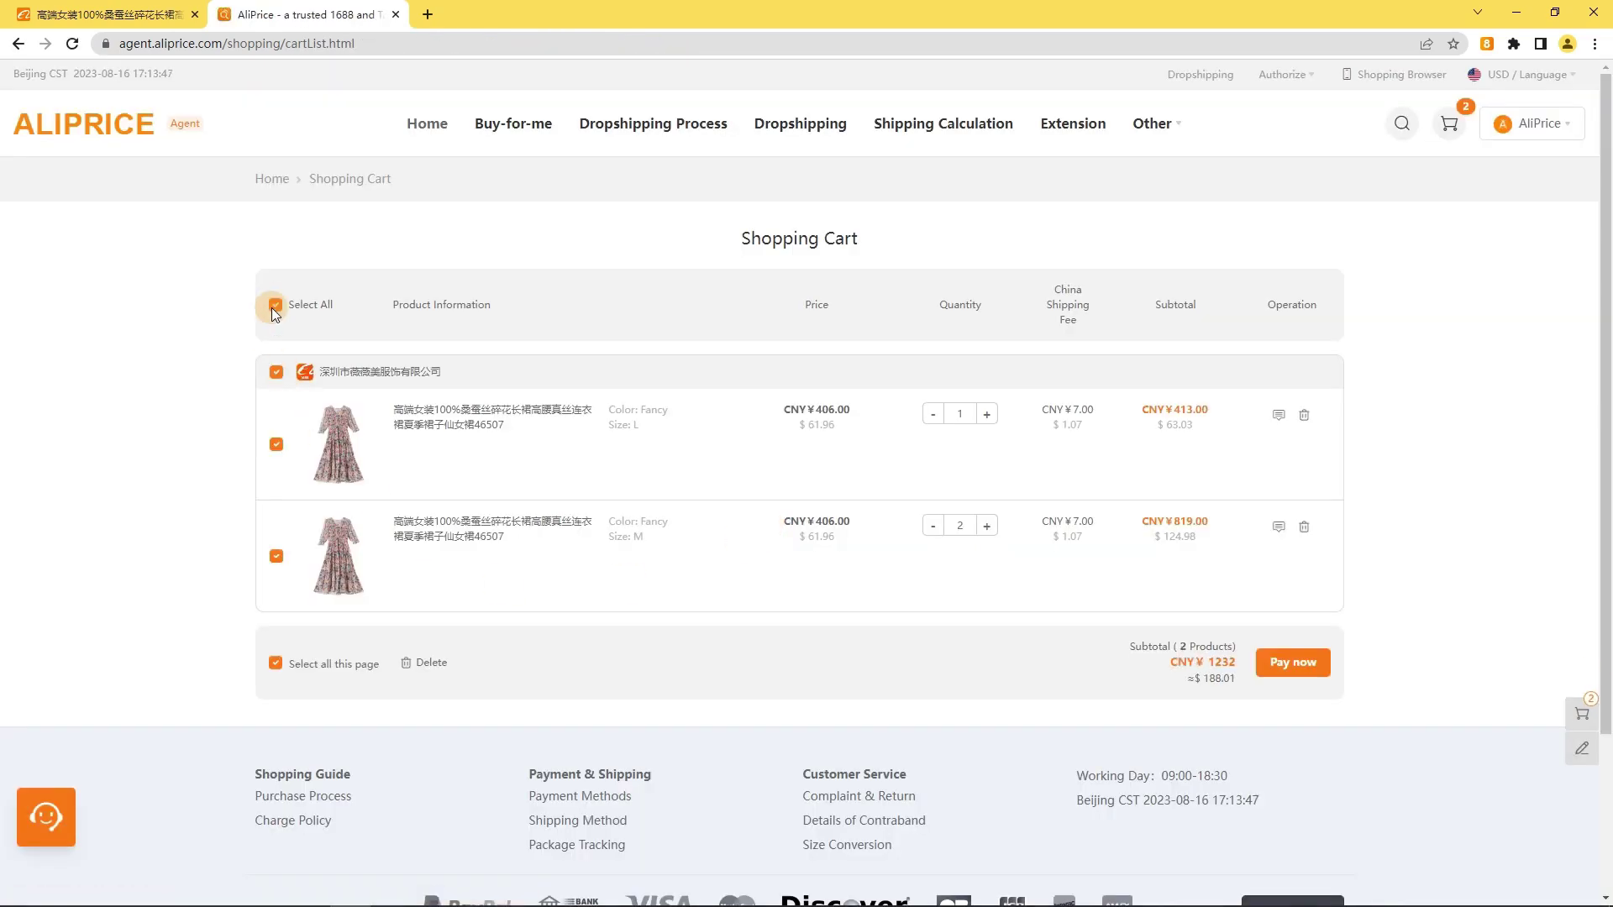
{"action": "left_click", "coordinate": [1318, 670]}
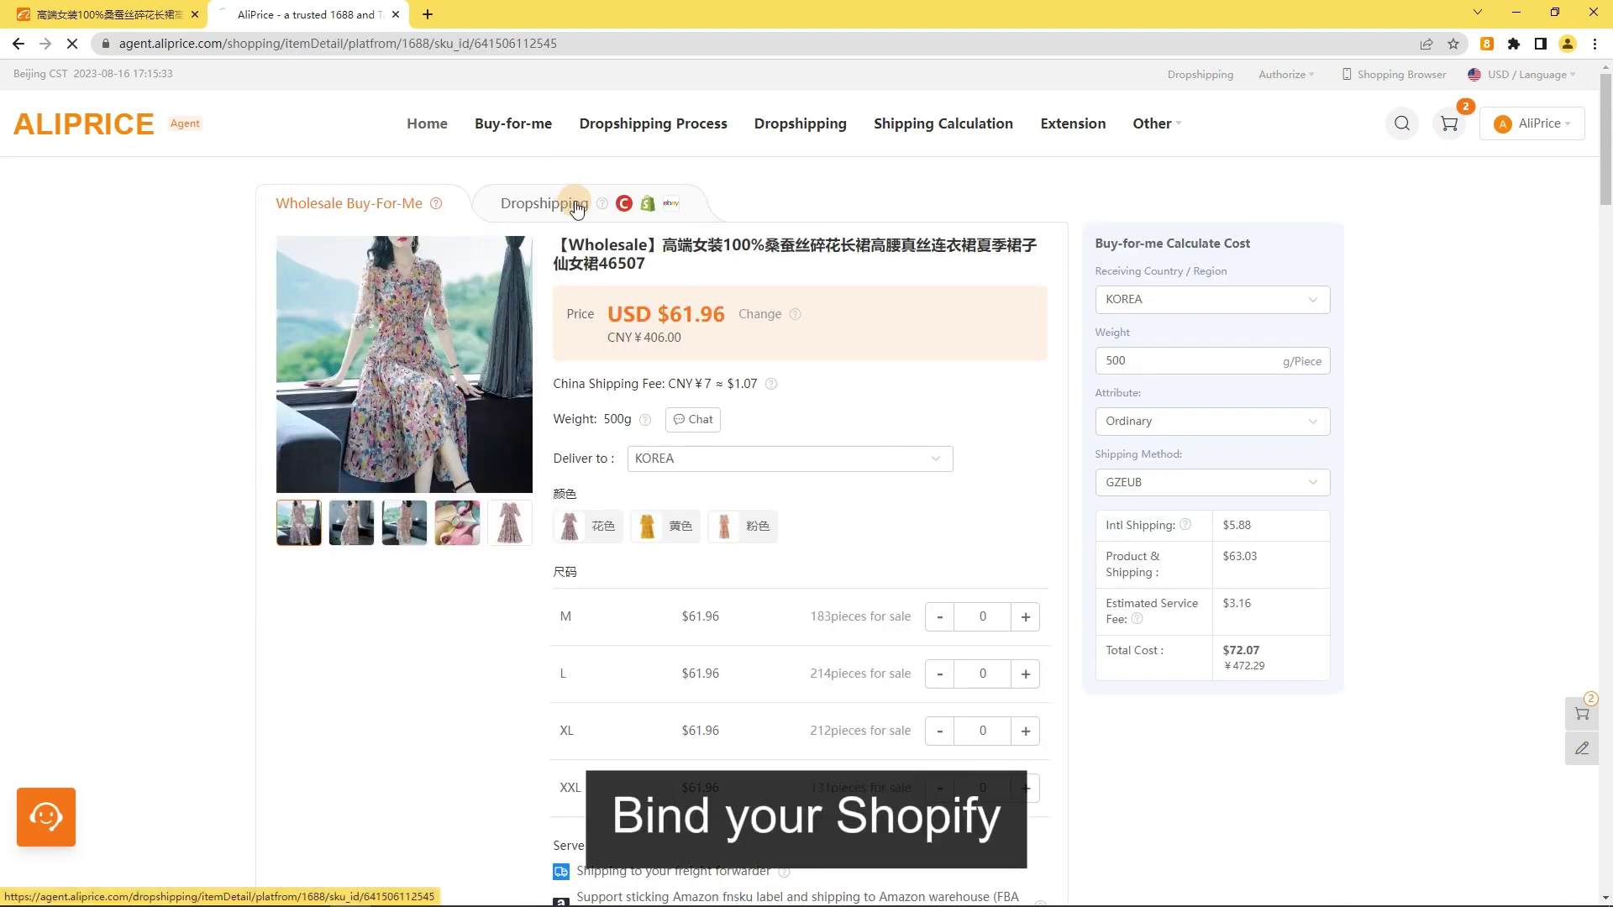
- Add the floral dress to the dropshipping wishlist and open the wishlist
{"action": "left_click", "coordinate": [550, 194]}
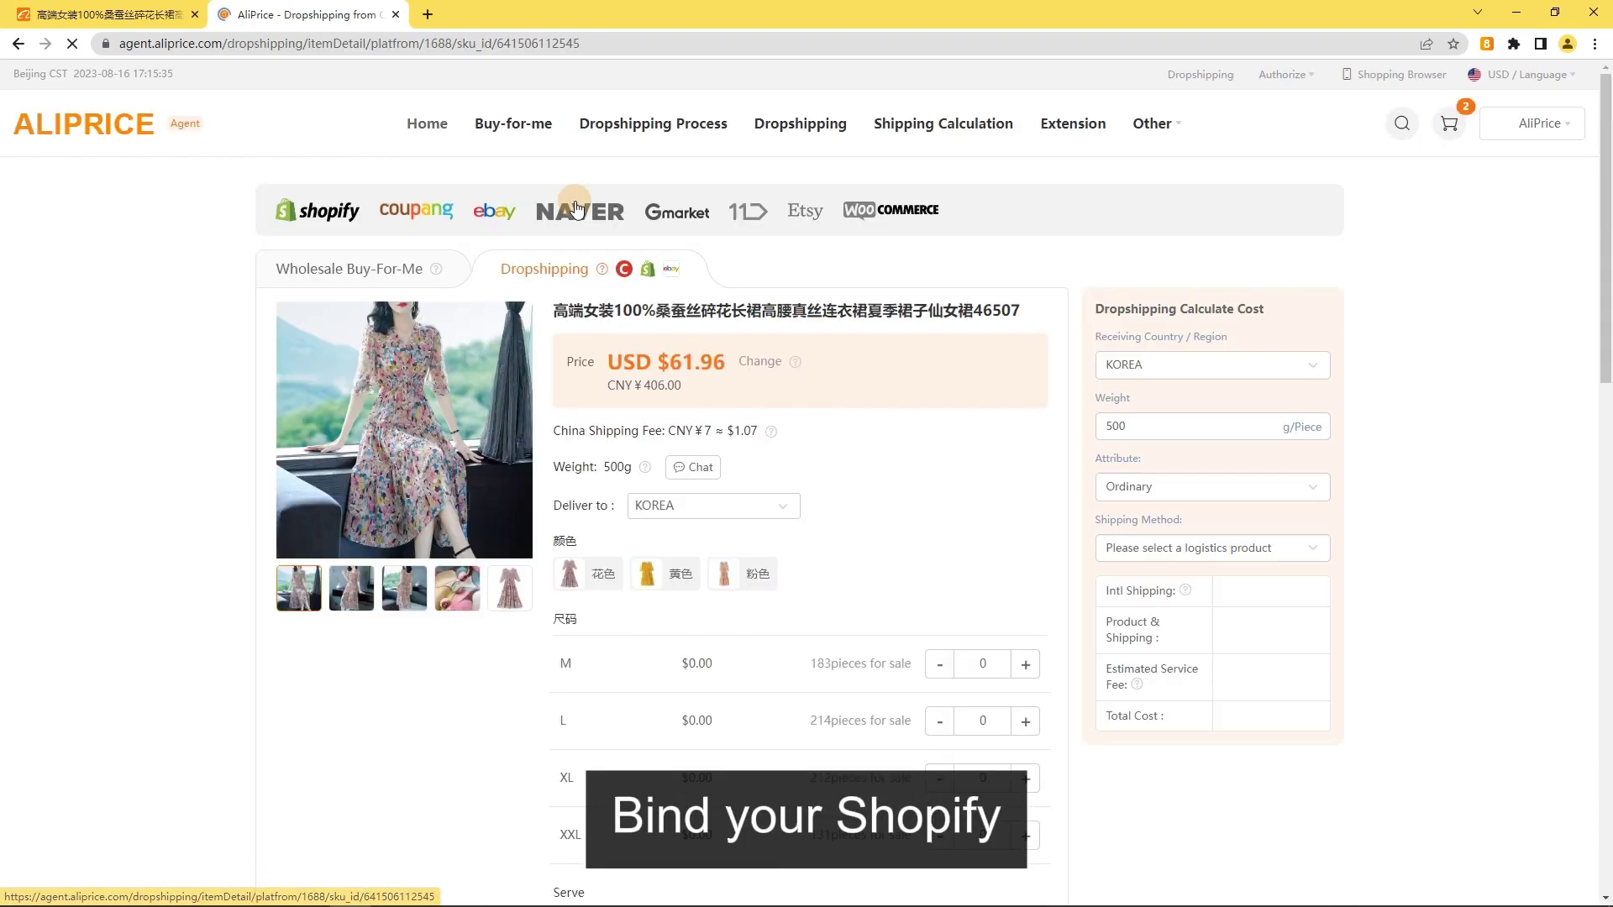
{"action": "scroll", "coordinate": [660, 645], "scroll_direction": "down", "scroll_amount": 4}
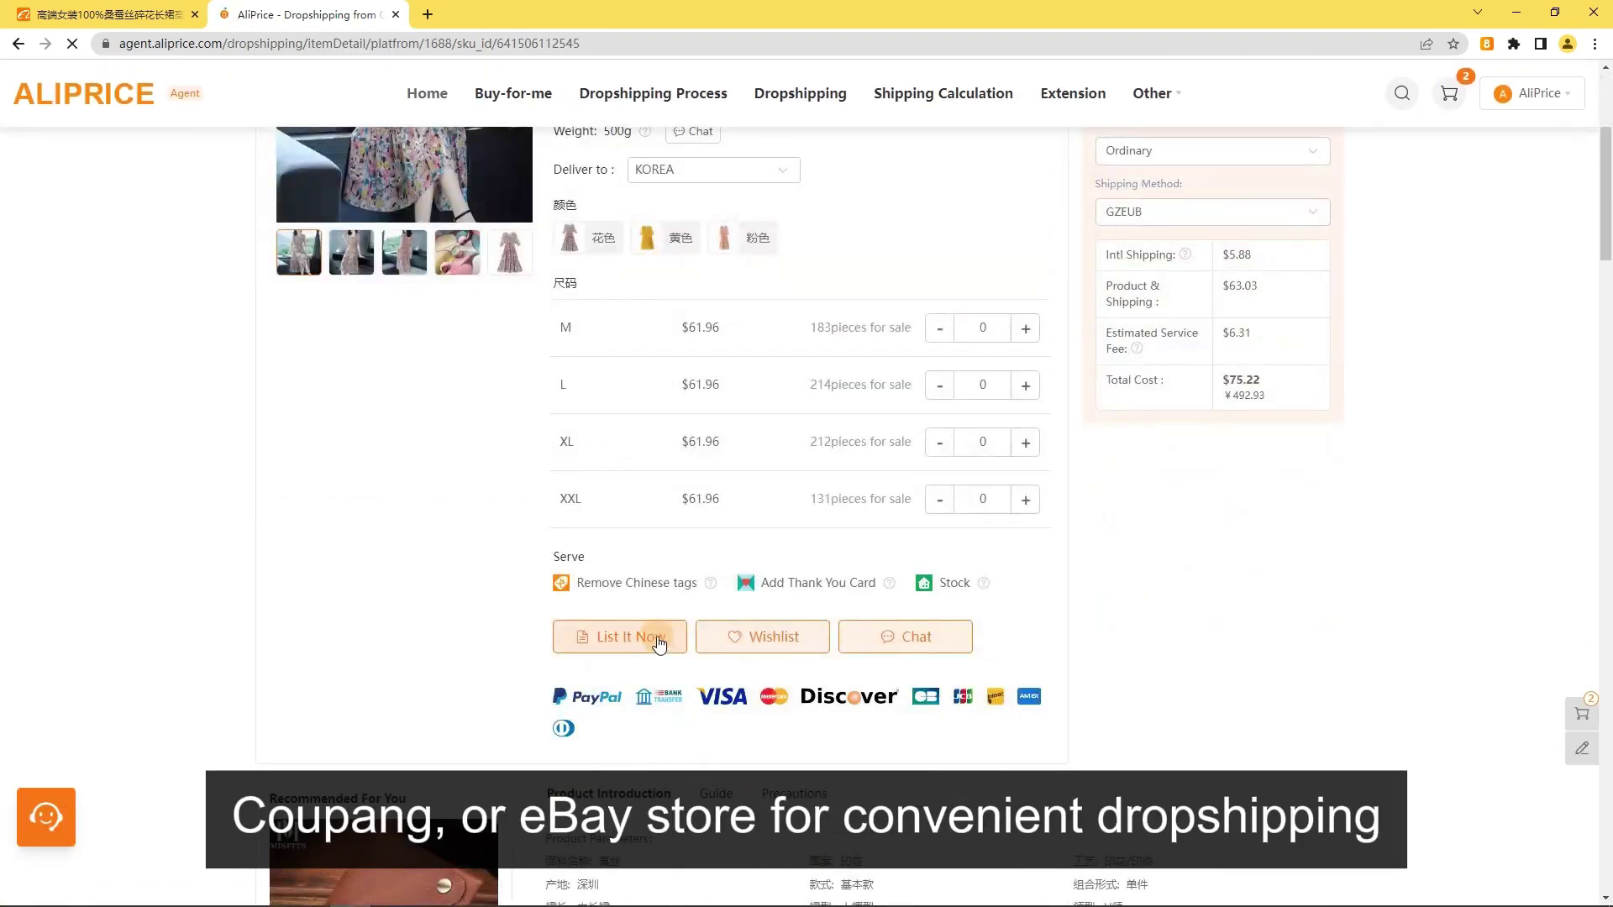
{"action": "left_click", "coordinate": [660, 641]}
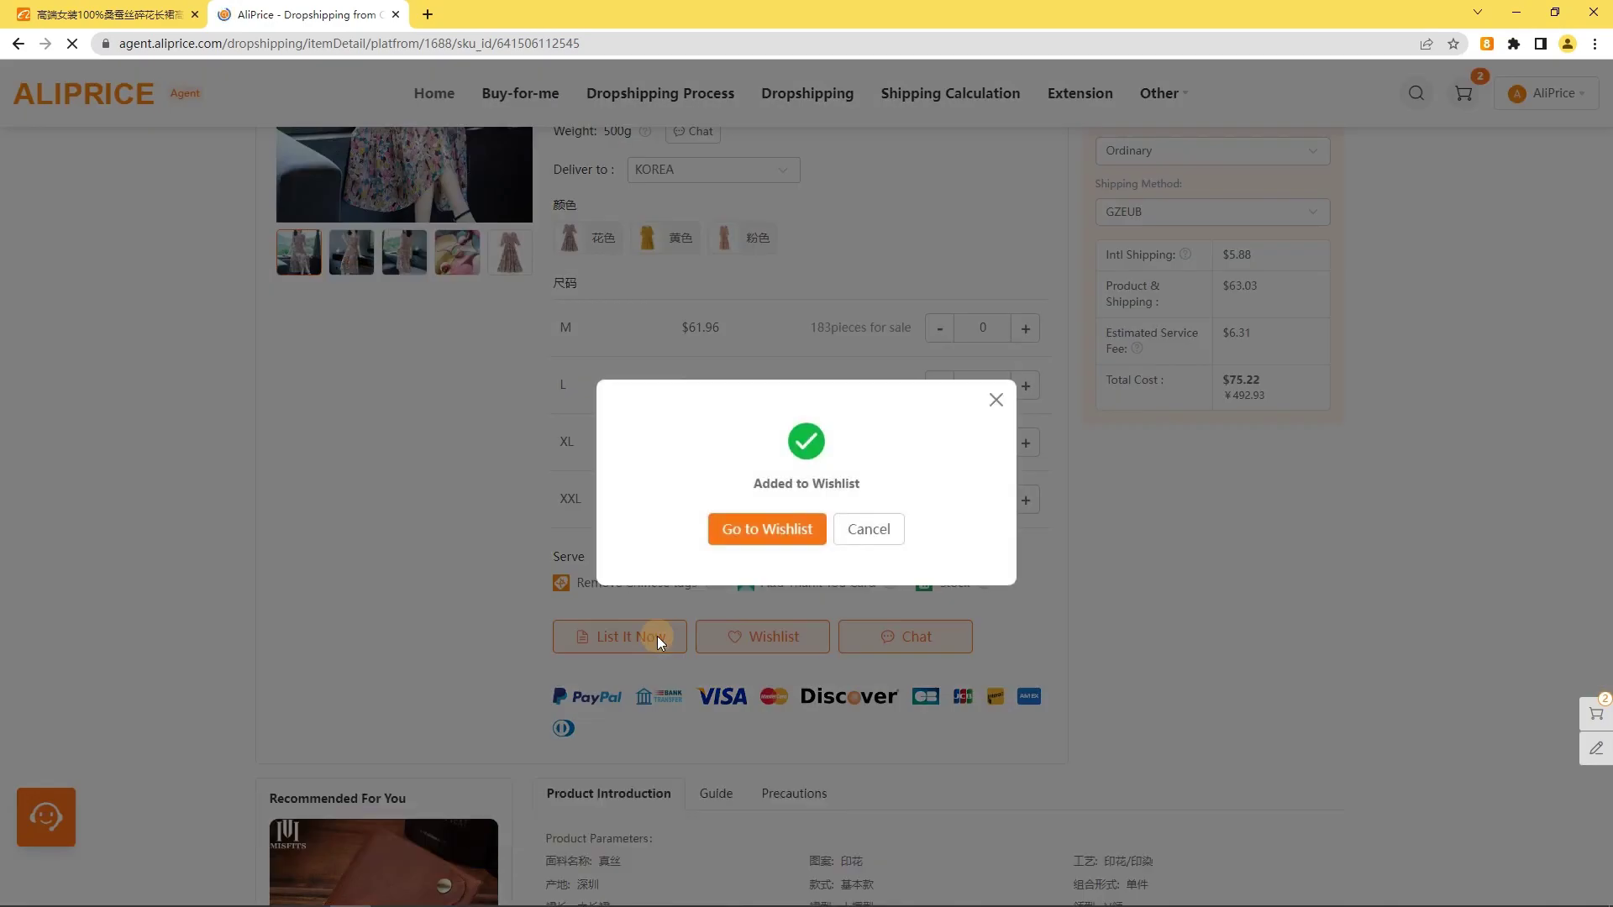
{"action": "left_click", "coordinate": [763, 535]}
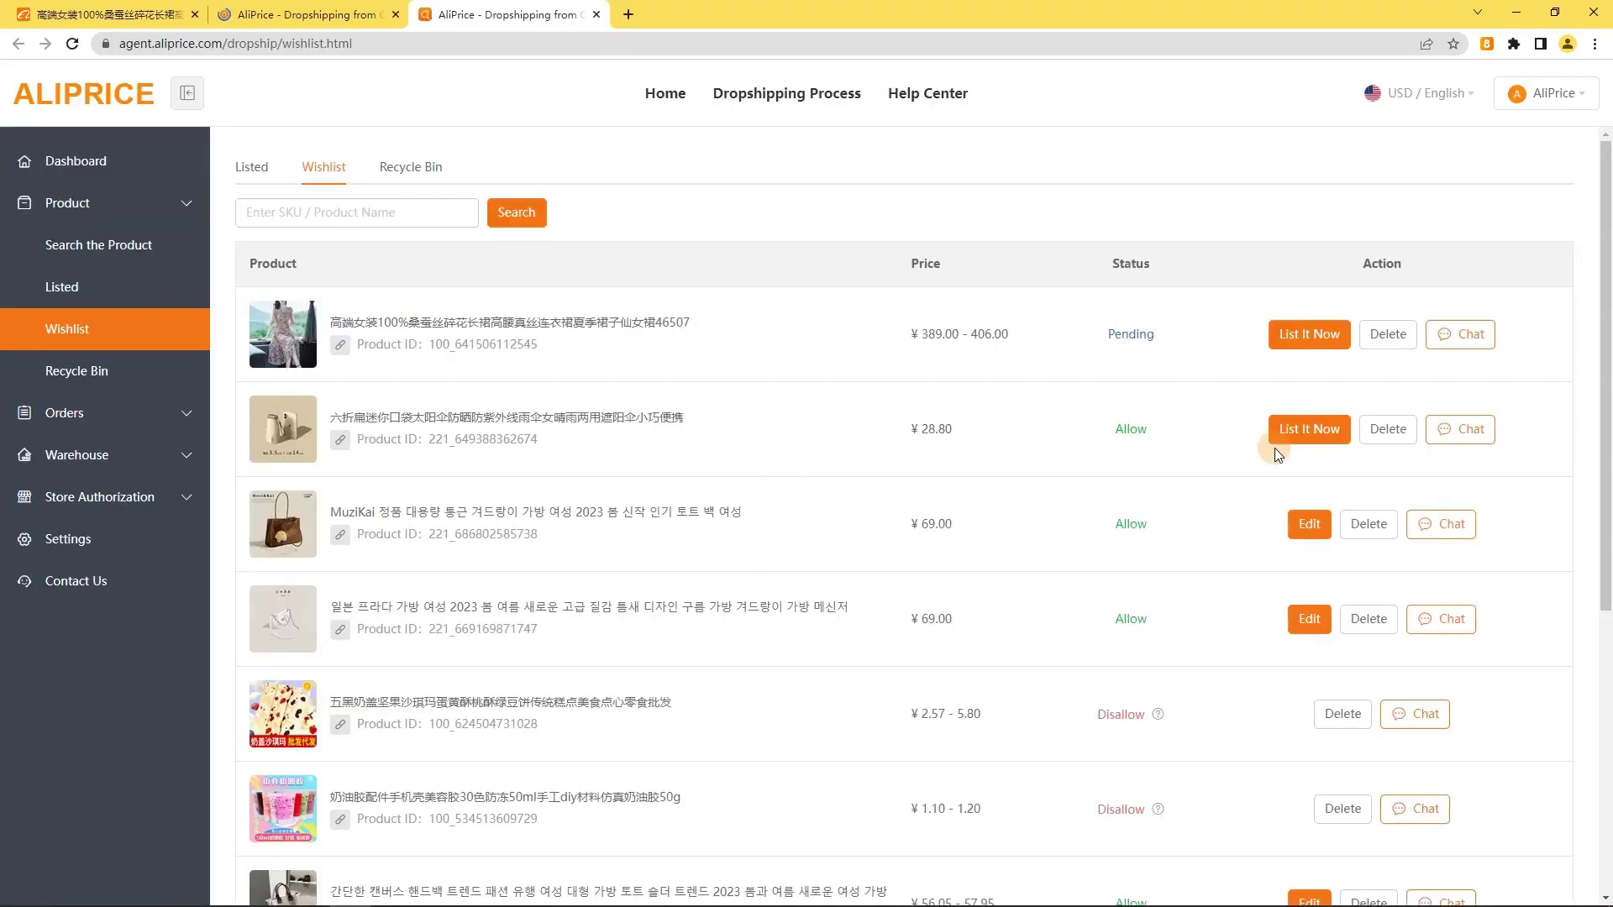
- Review the umbrella's listing pictures, description, colours and pricing, then select and export the whole 1688 cart
{"action": "left_click", "coordinate": [1295, 435]}
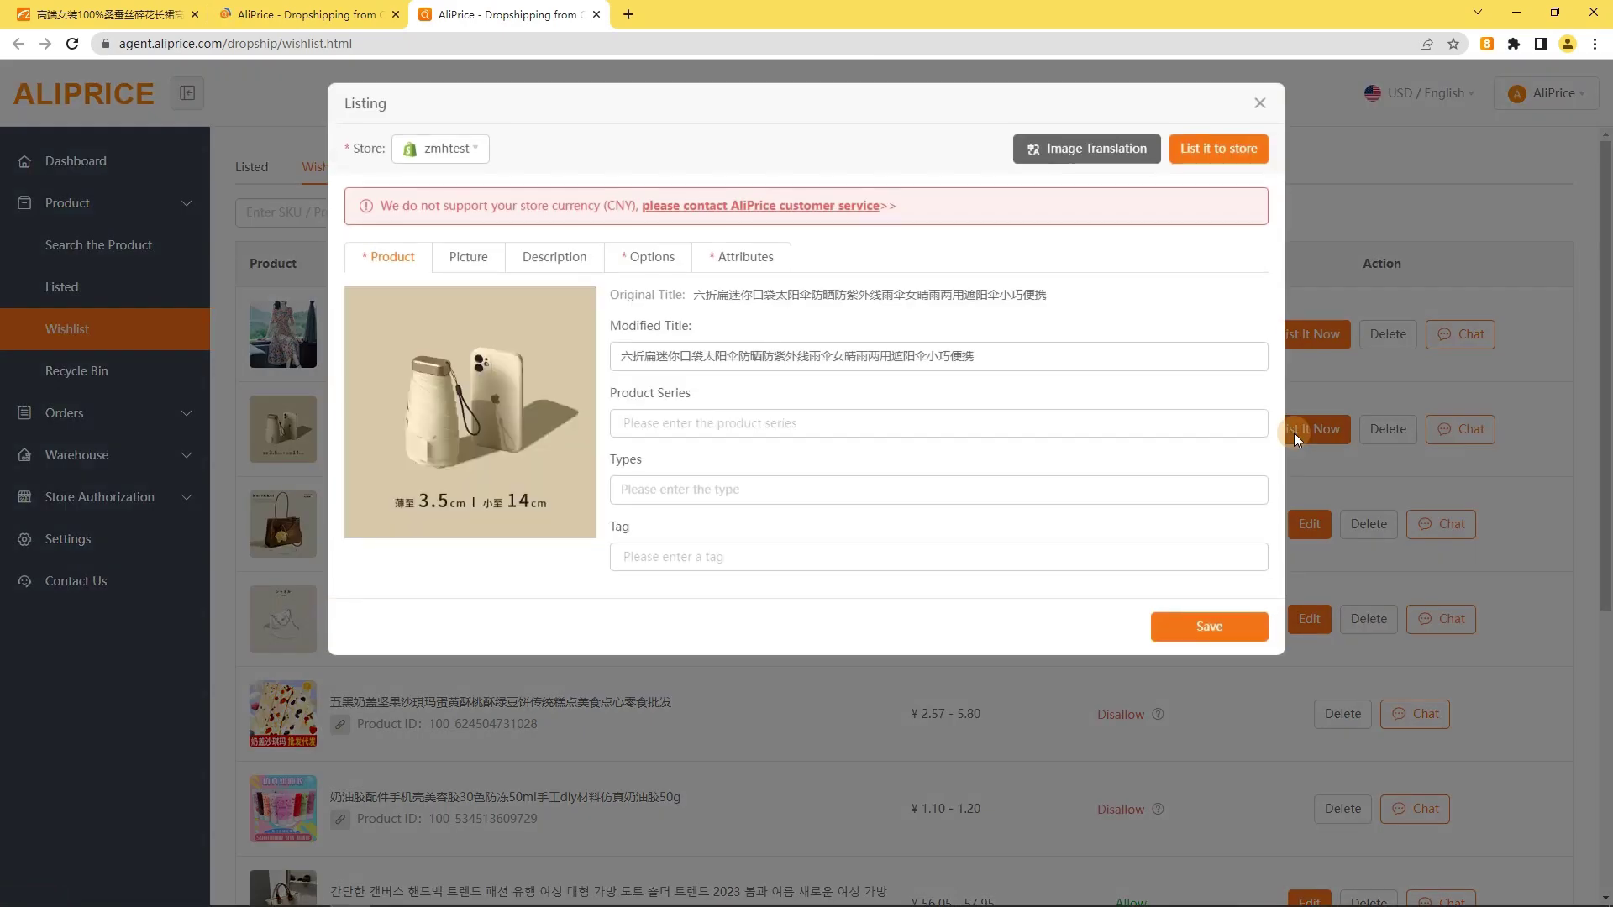
{"action": "left_click", "coordinate": [483, 261]}
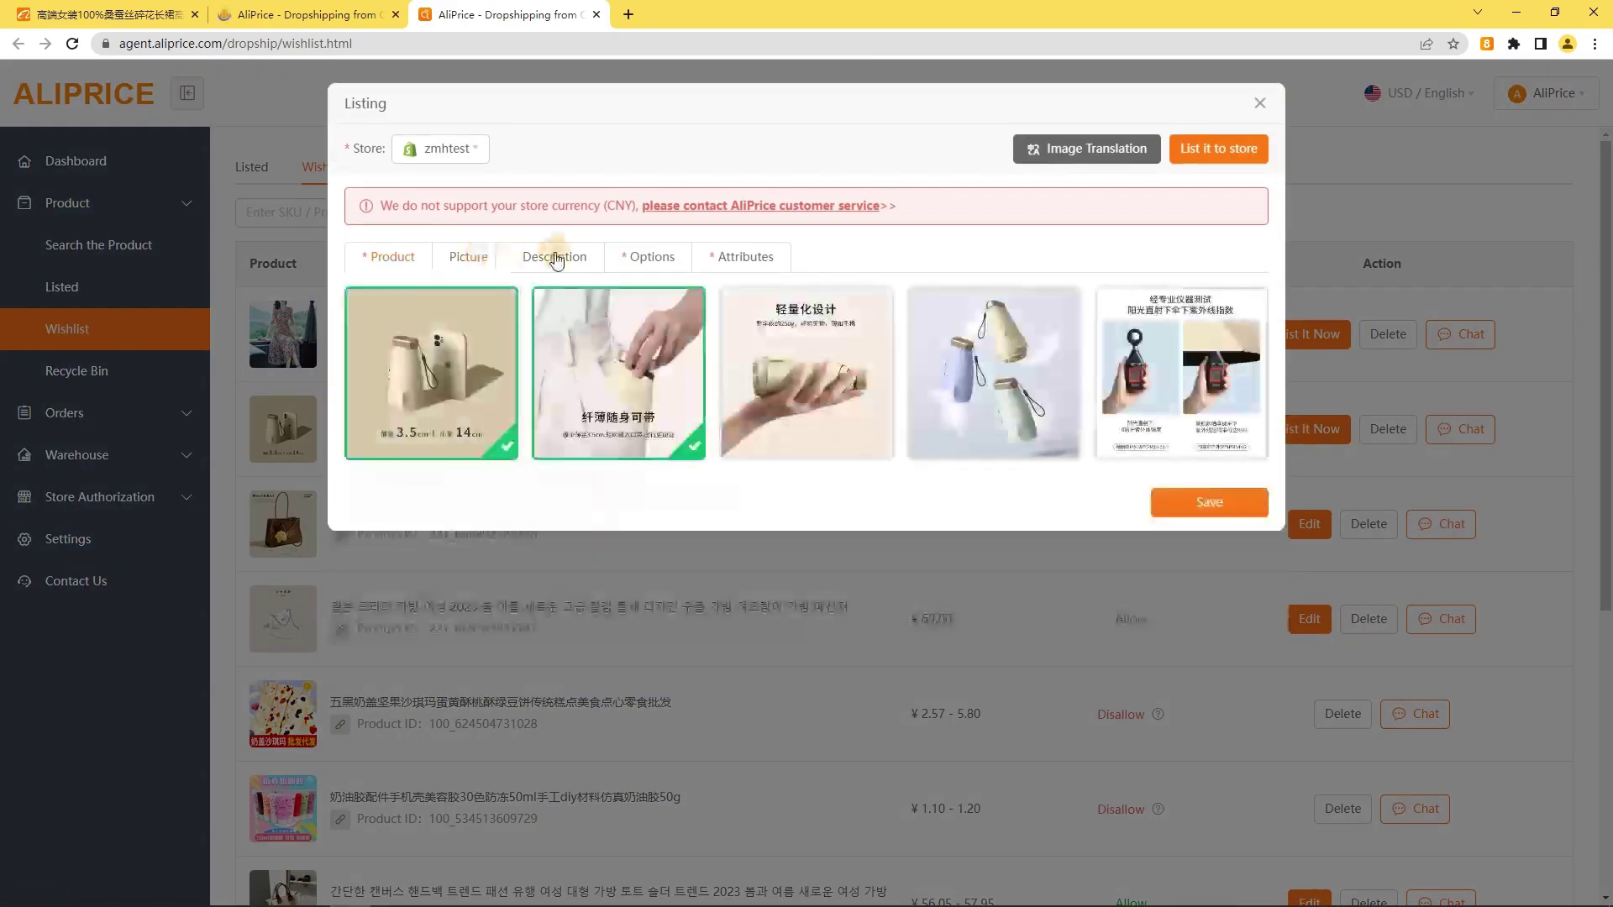
{"action": "left_click", "coordinate": [555, 257]}
{"action": "left_click", "coordinate": [645, 256]}
{"action": "left_click", "coordinate": [750, 260]}
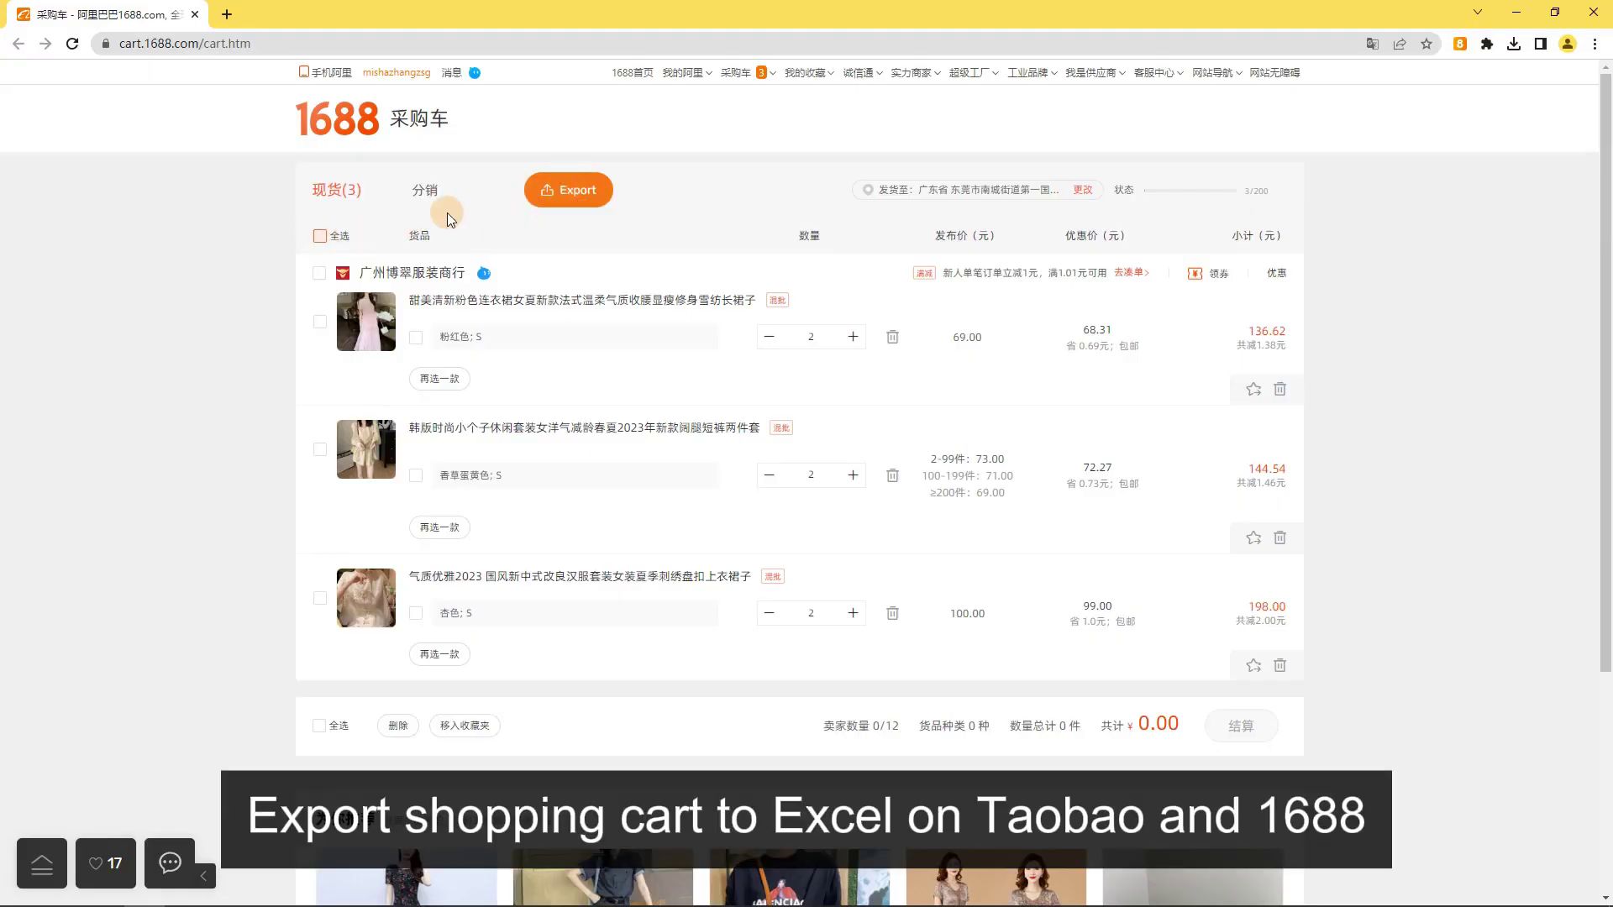
{"action": "left_click", "coordinate": [320, 236]}
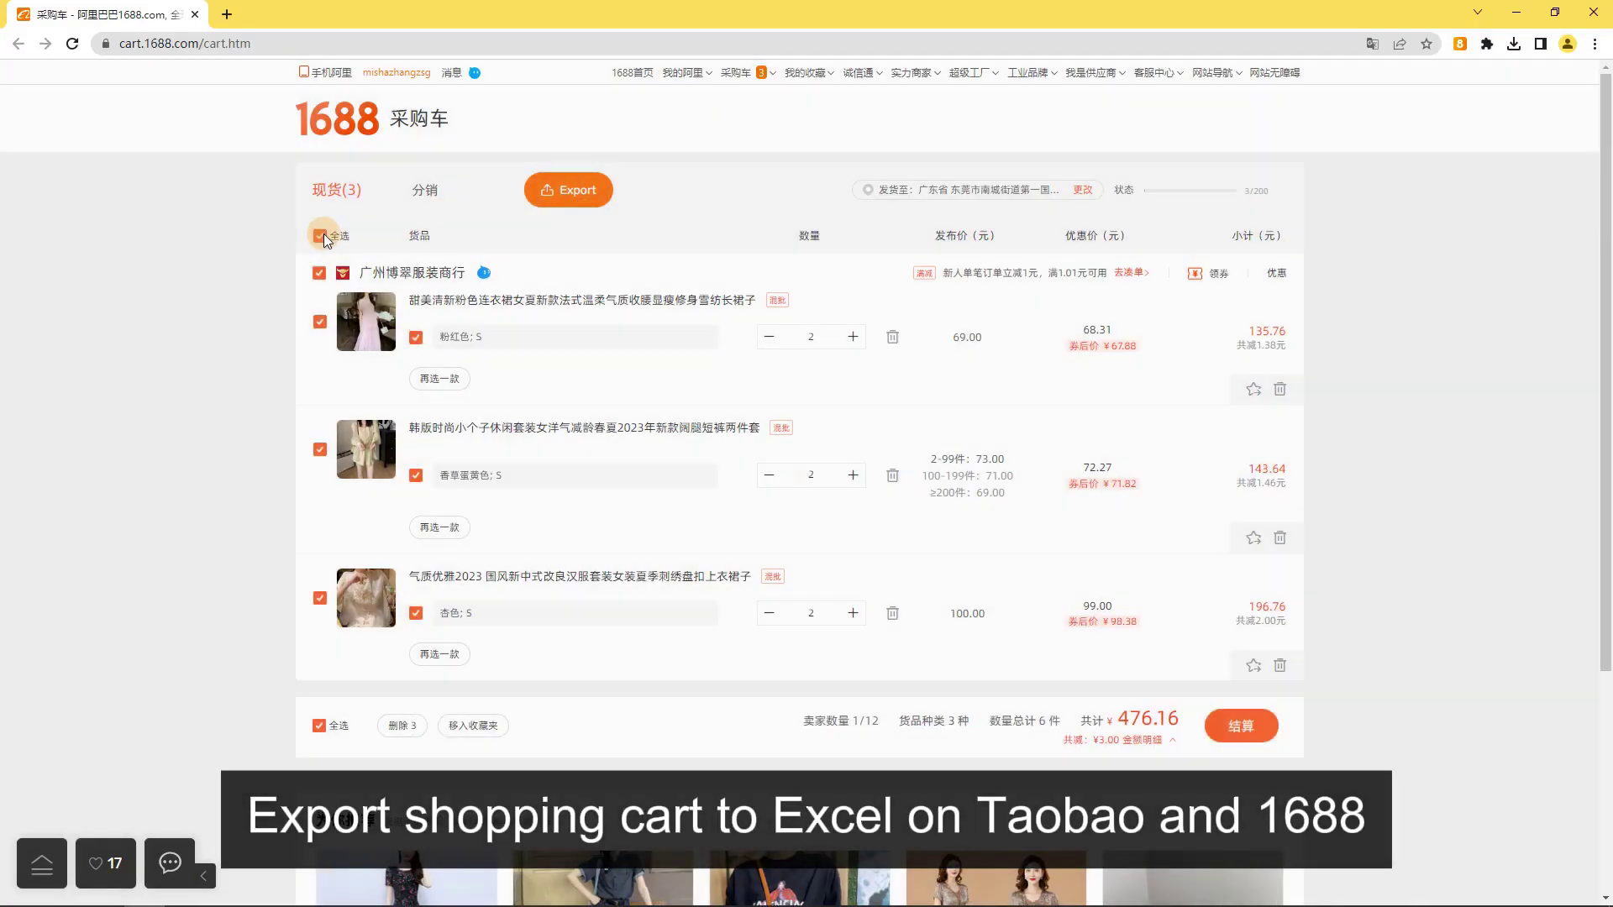
{"action": "left_click", "coordinate": [575, 192]}
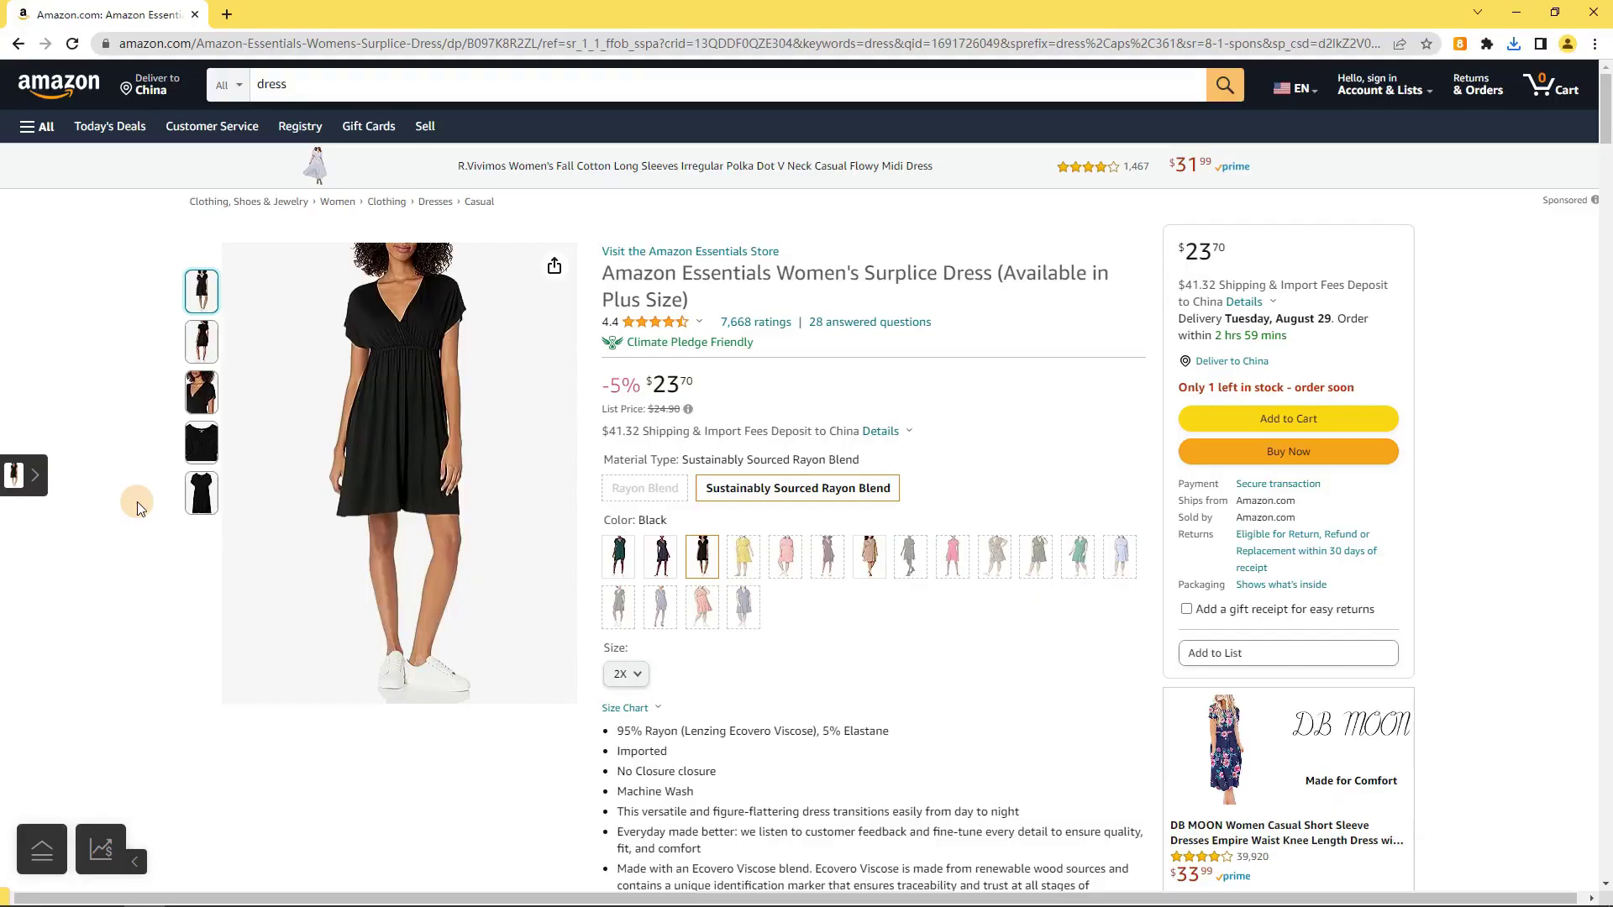
- Download the dress's review images from the previous 5 pages
{"action": "mouse_move", "coordinate": [39, 850]}
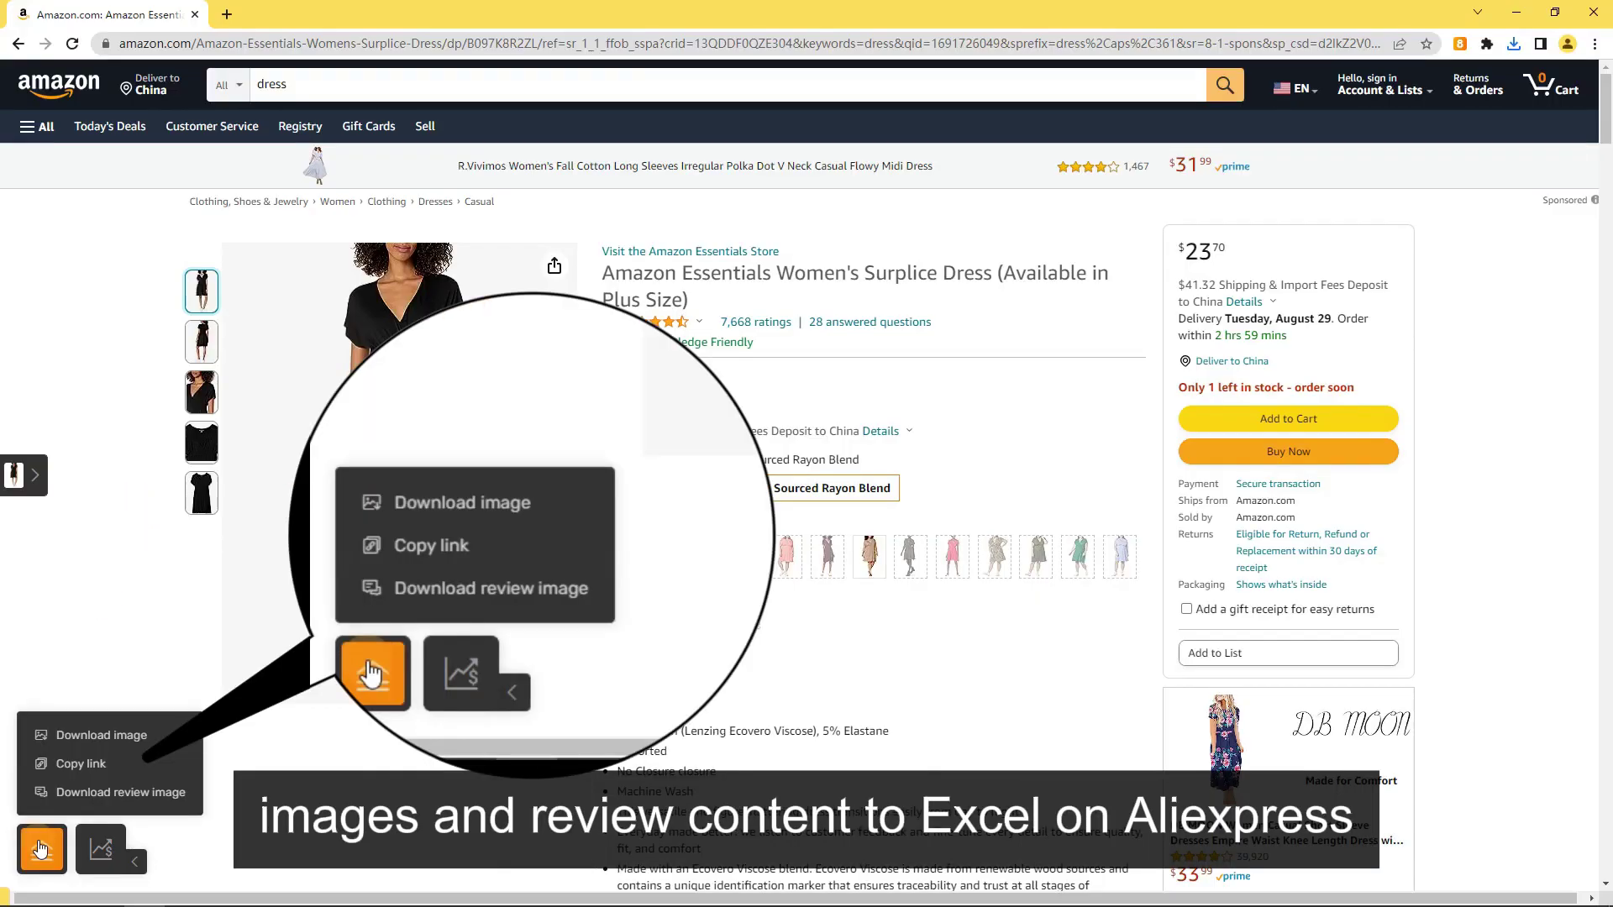
{"action": "left_click", "coordinate": [183, 793]}
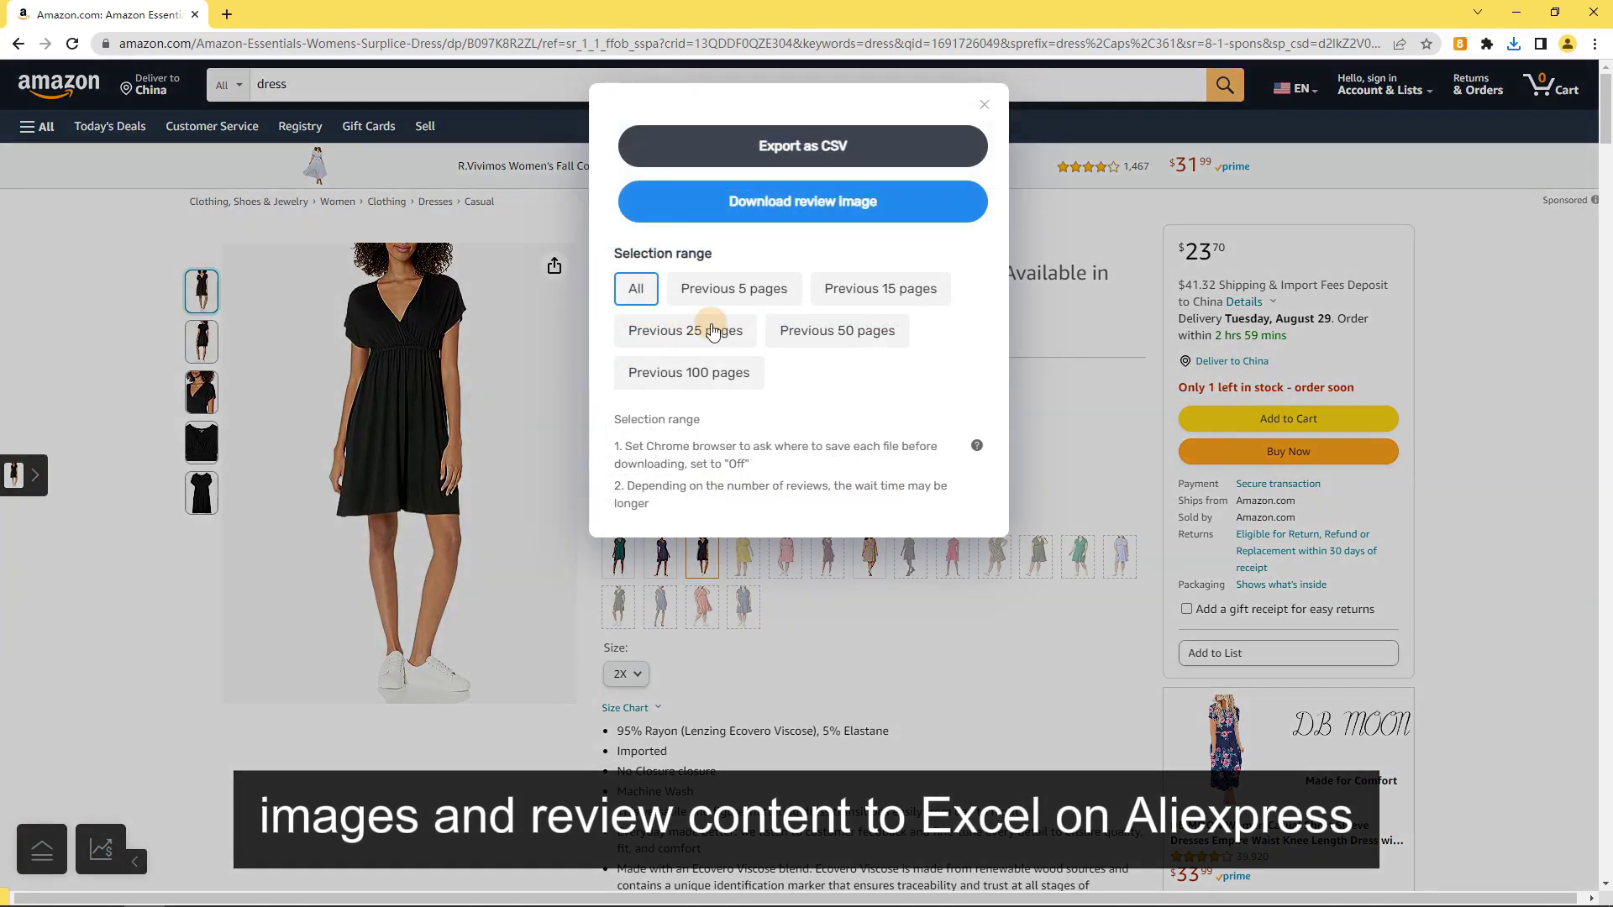
{"action": "left_click", "coordinate": [737, 295]}
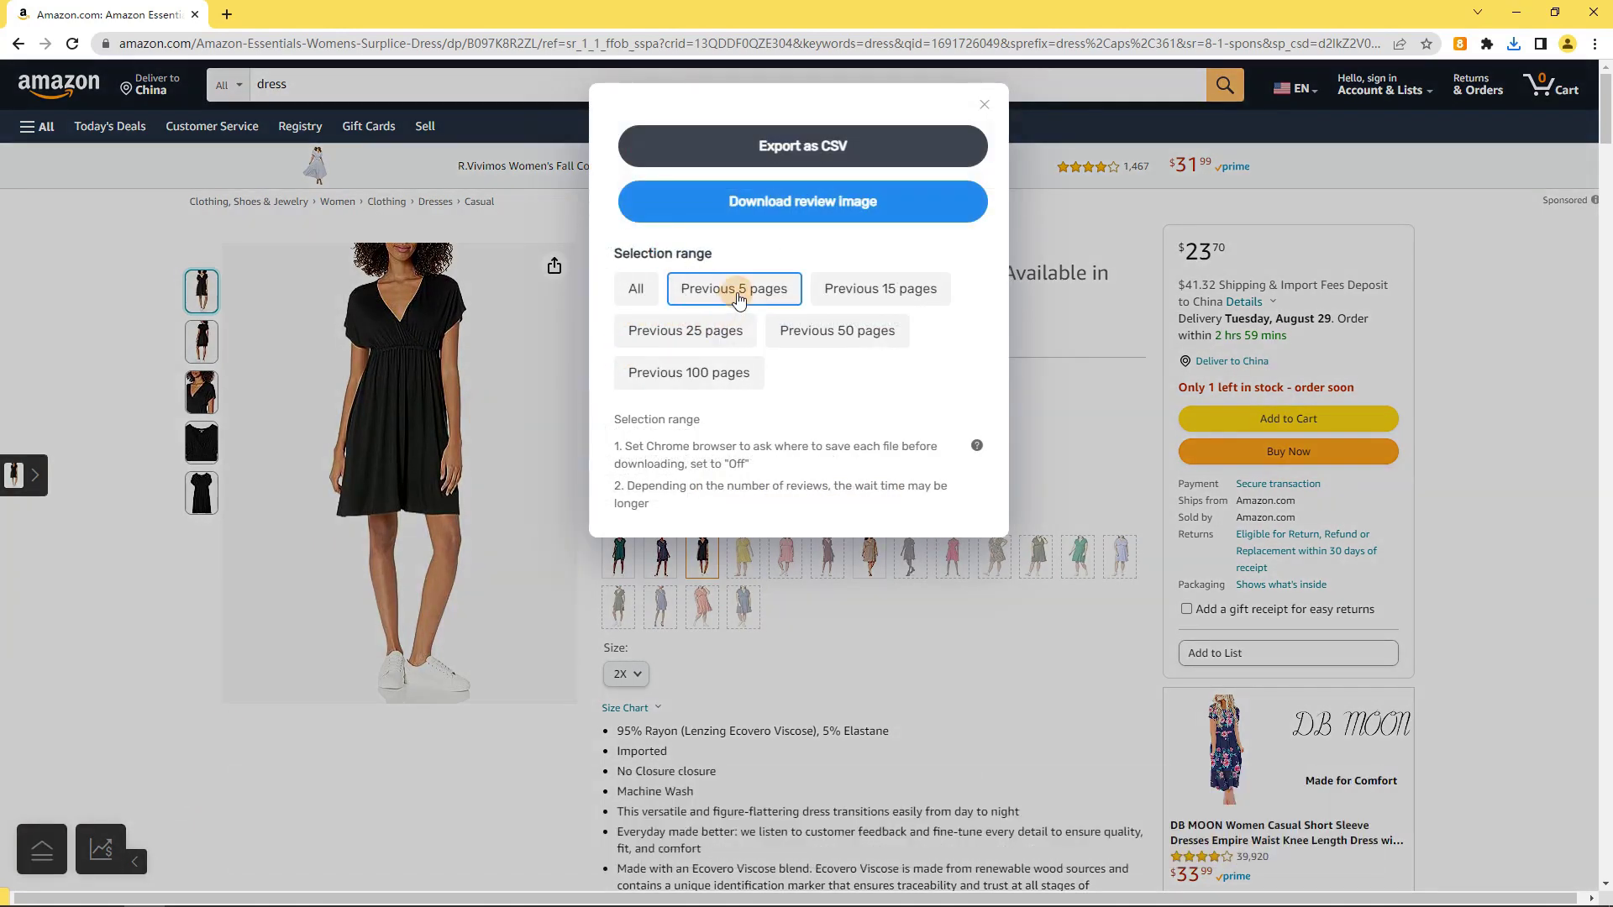
{"action": "left_click", "coordinate": [811, 202]}
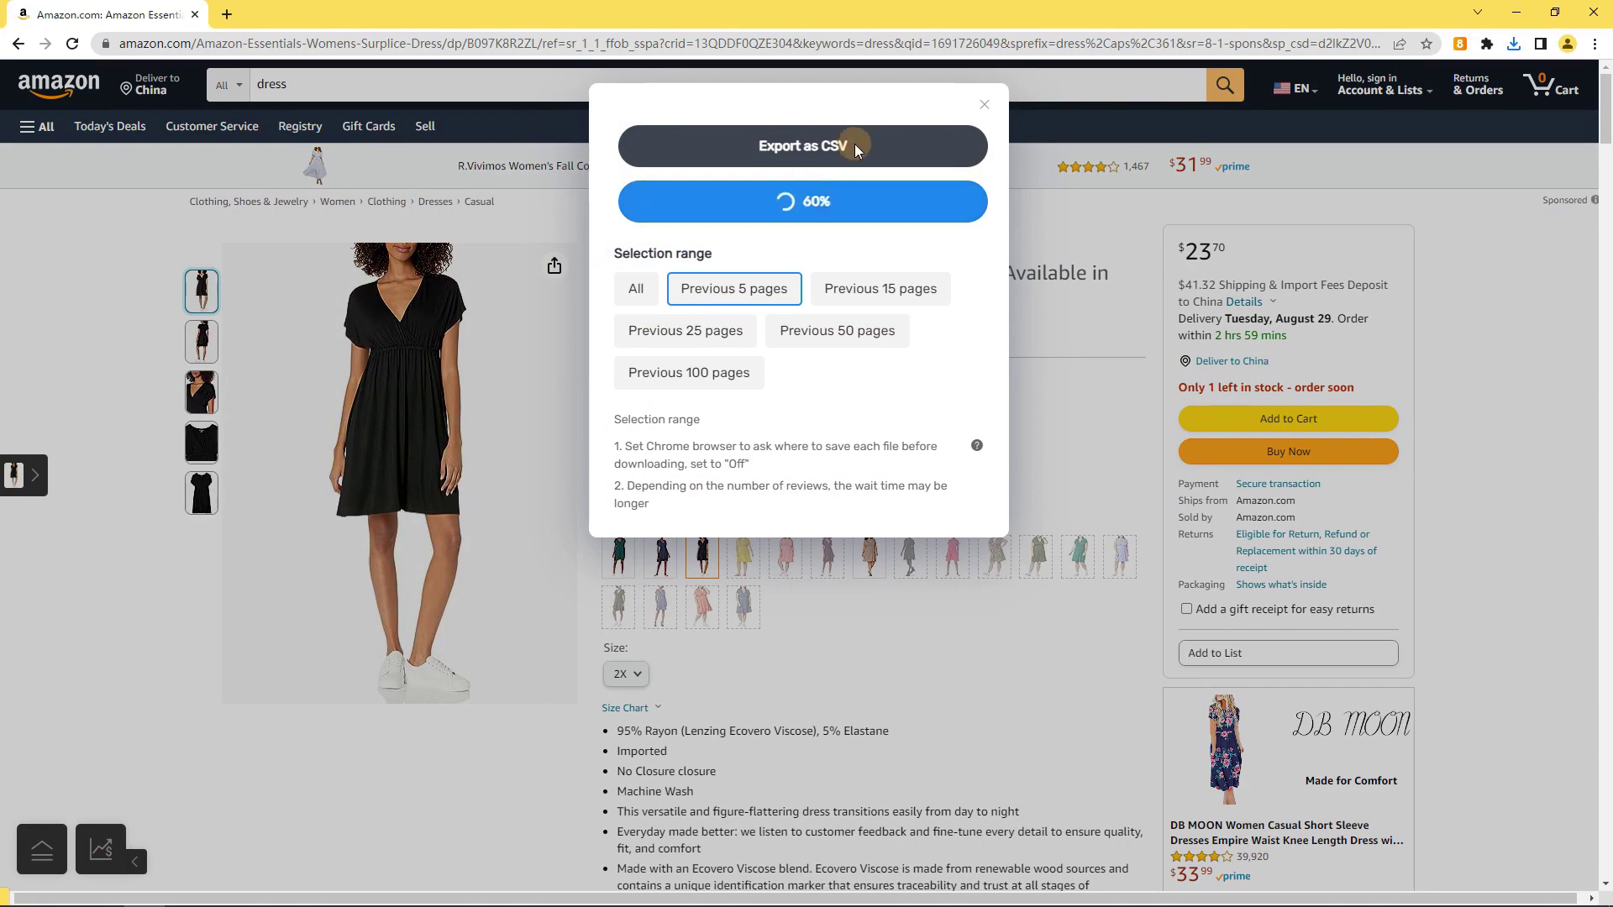
- Check the downloaded review images folder, then copy the 1688 floral dress's product link
{"action": "left_click", "coordinate": [1476, 65]}
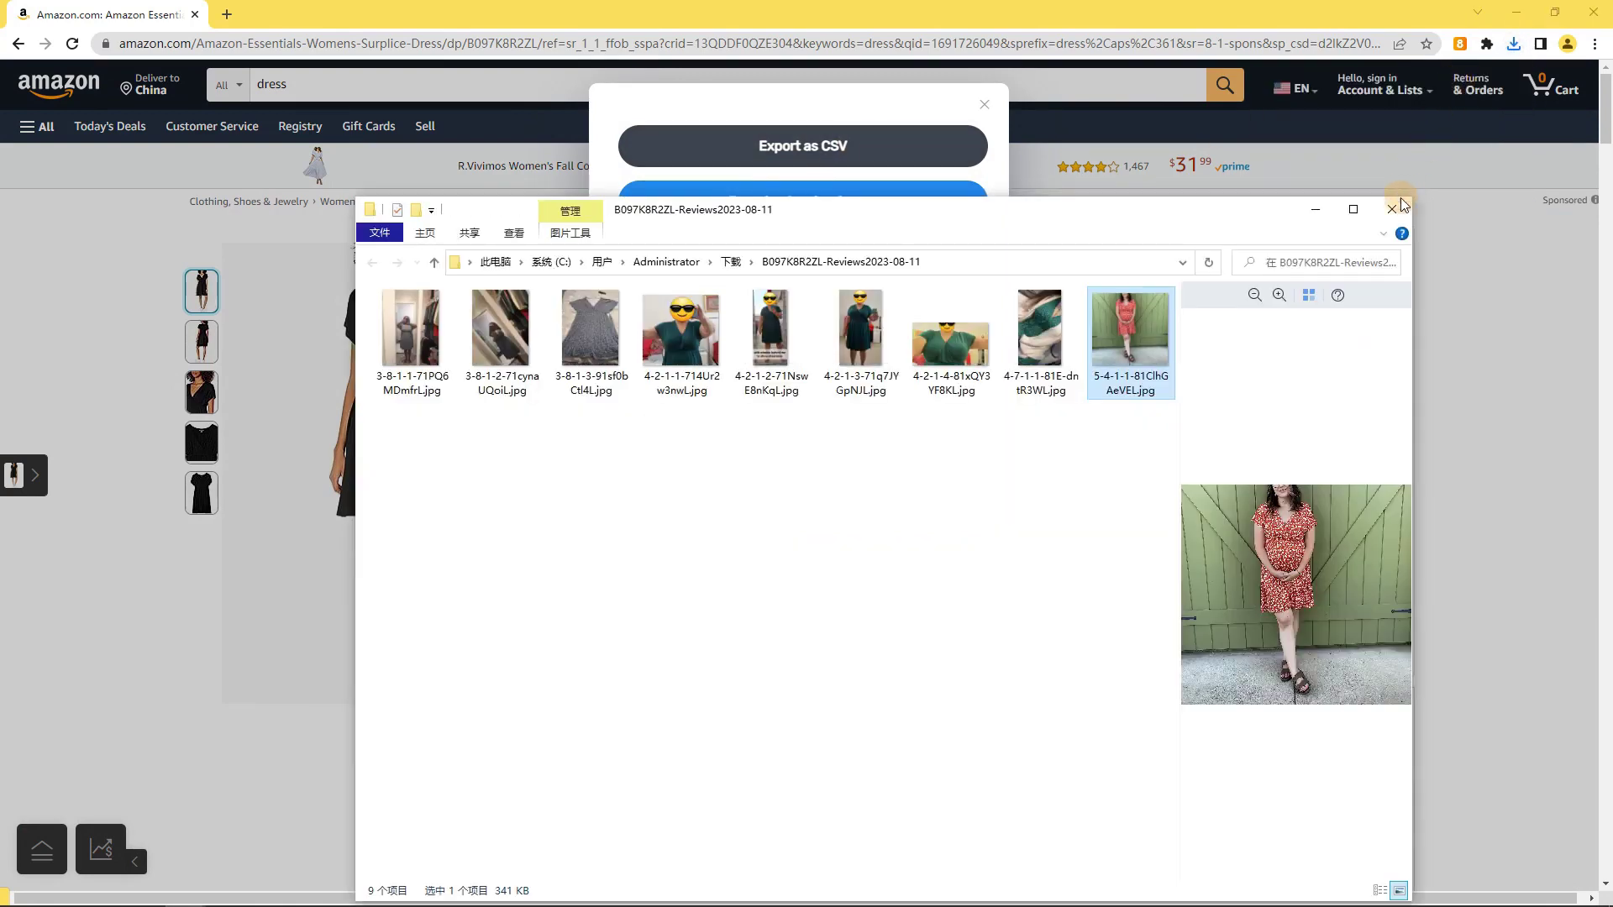
{"action": "left_click", "coordinate": [1394, 206]}
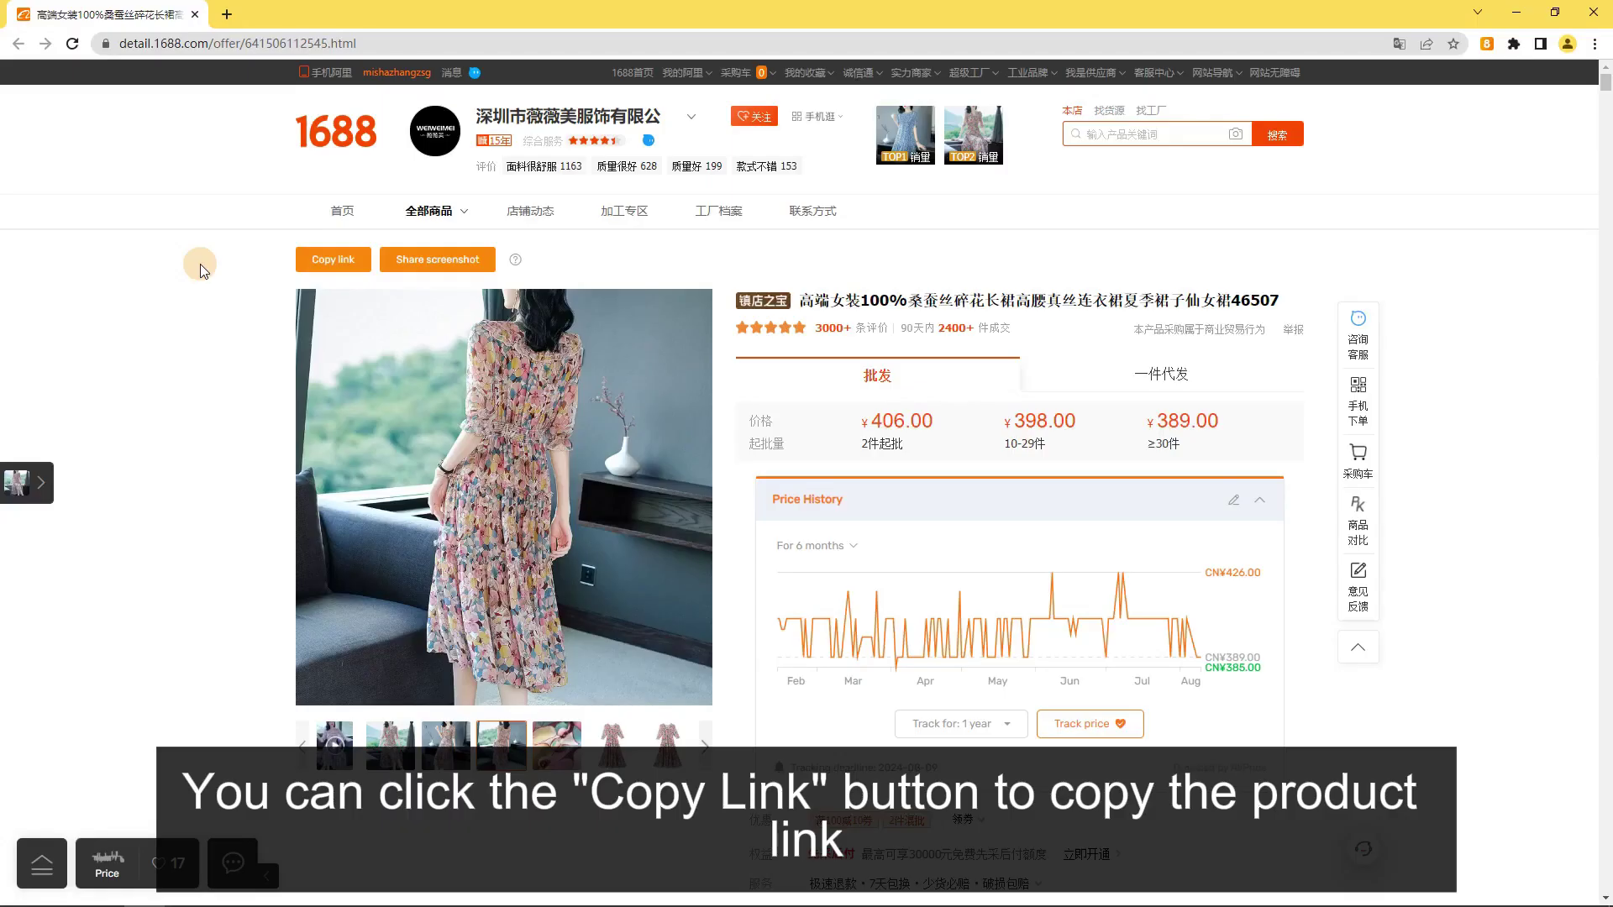
{"action": "left_click", "coordinate": [324, 247]}
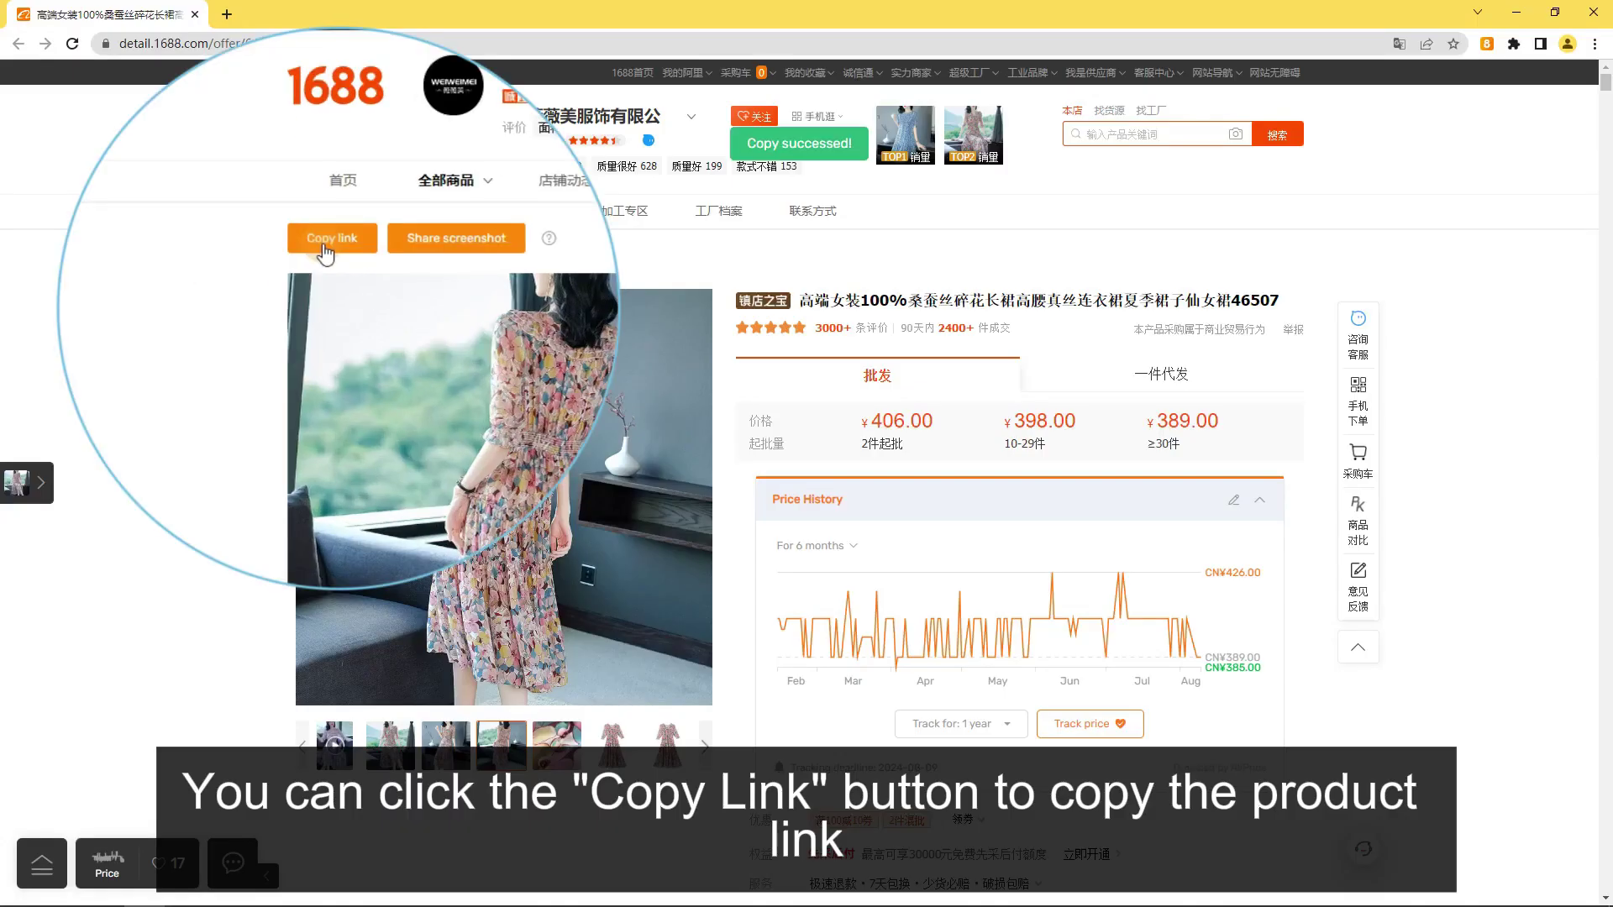